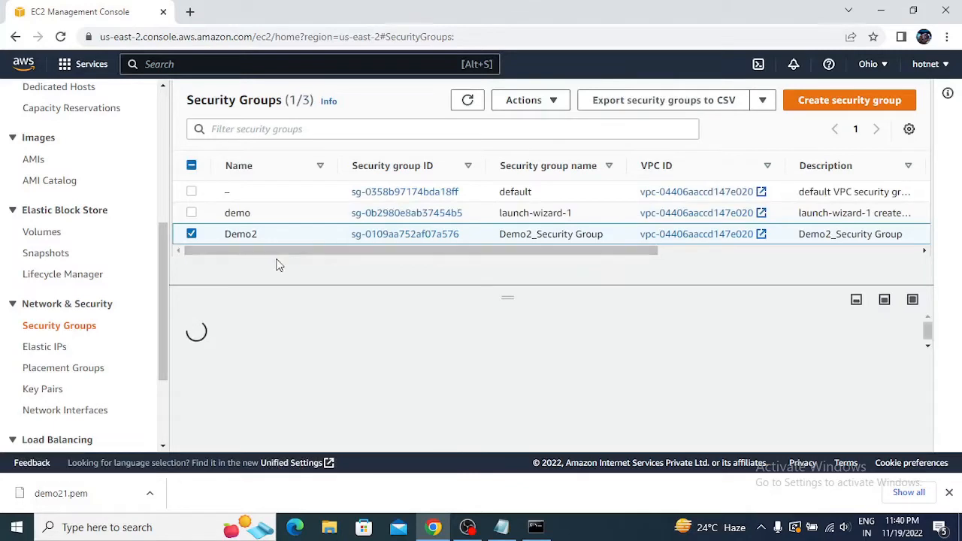
Examine the Demo2, demo and default security groups, and view the form for creating a new security group.
{"action": "left_click", "coordinate": [254, 239]}
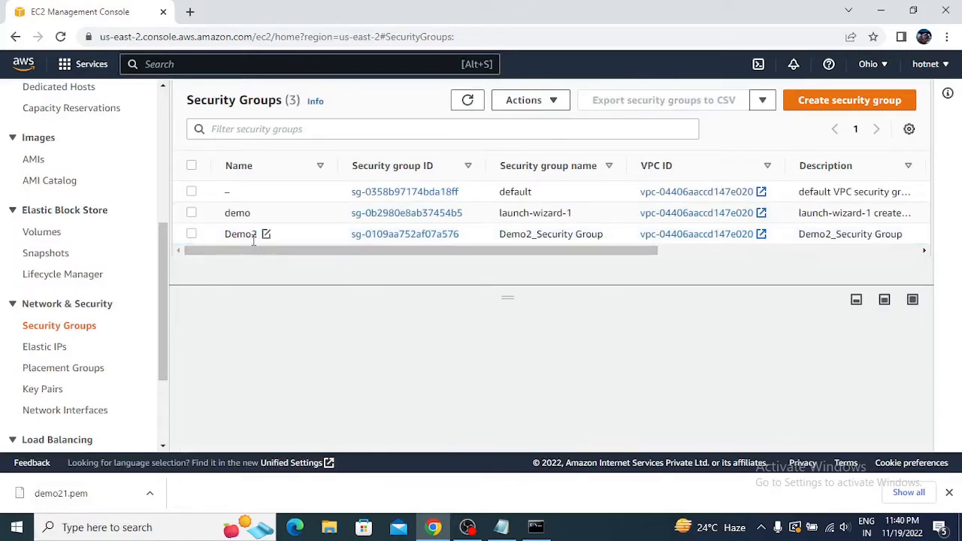
{"action": "double_click", "coordinate": [235, 234]}
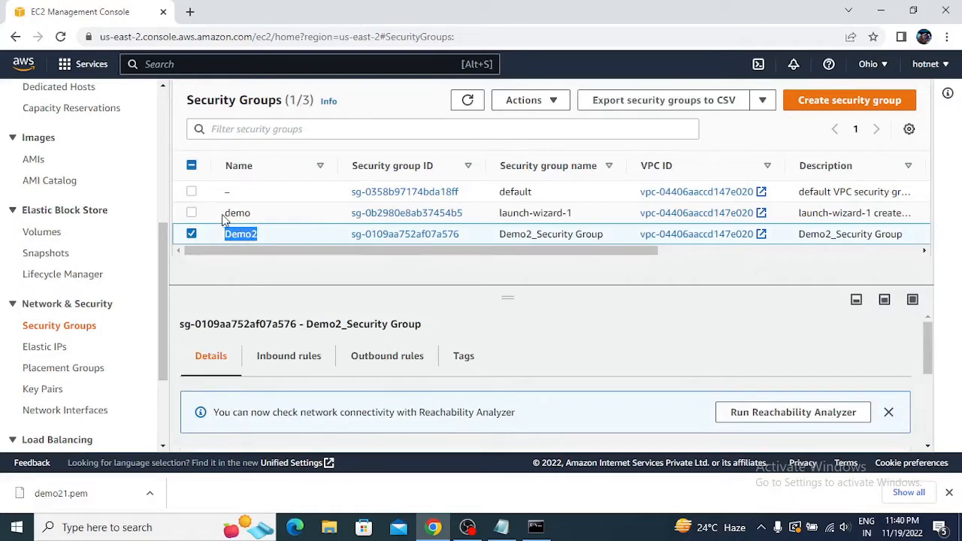
{"action": "double_click", "coordinate": [237, 212]}
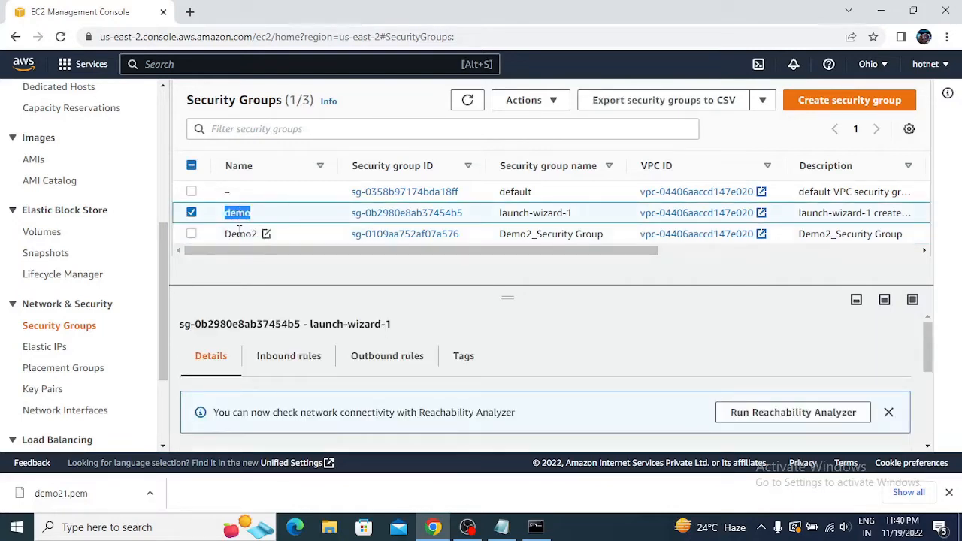
{"action": "left_click_drag", "start_coordinate": [546, 194], "coordinate": [497, 195]}
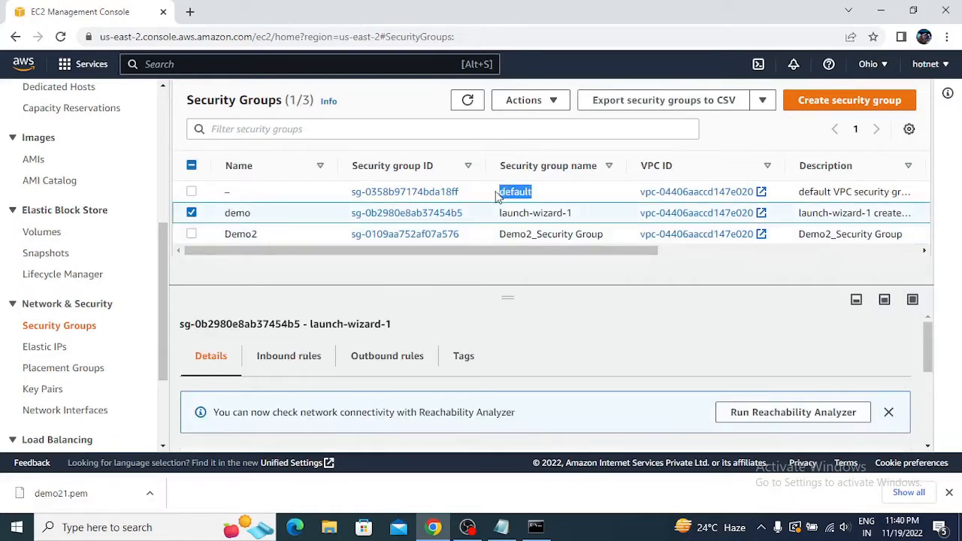
{"action": "left_click", "coordinate": [493, 195]}
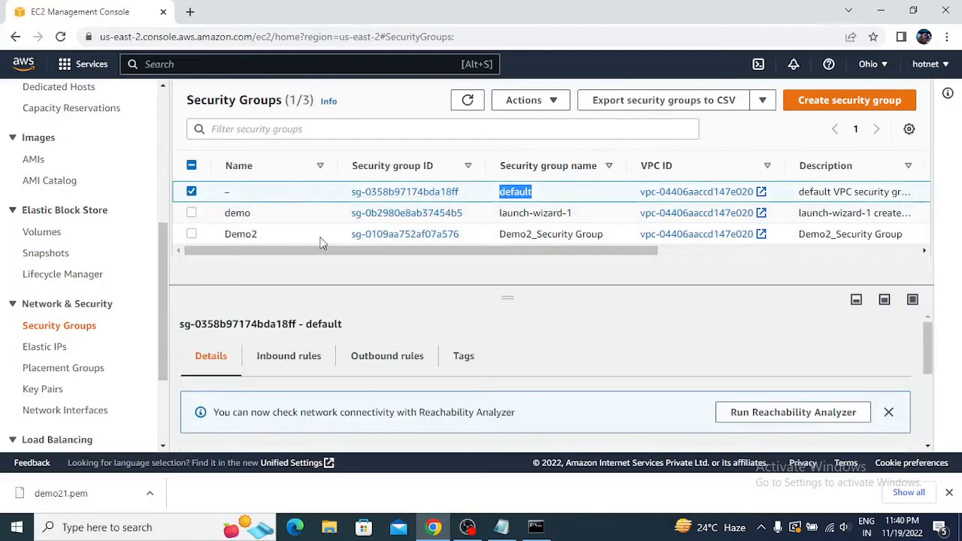
{"action": "left_click", "coordinate": [192, 194]}
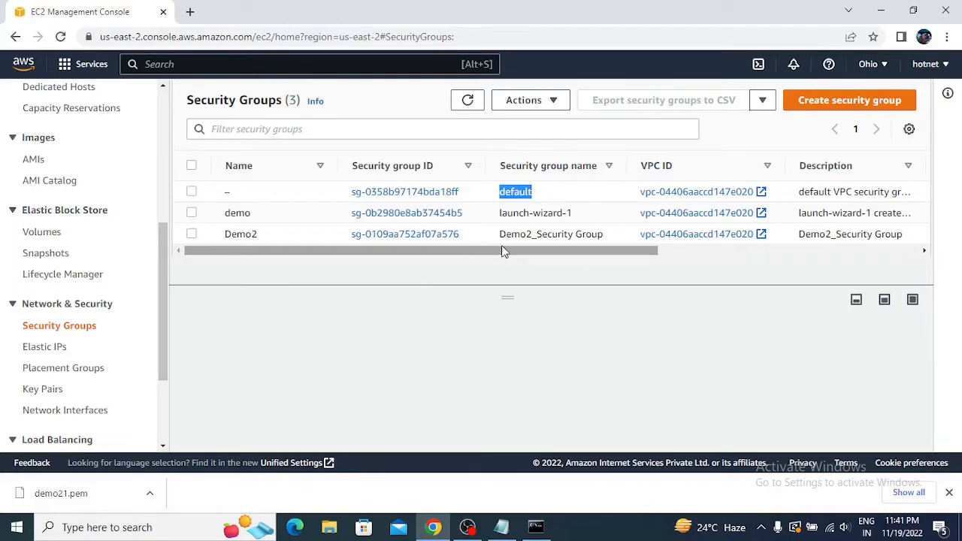
{"action": "left_click", "coordinate": [827, 103]}
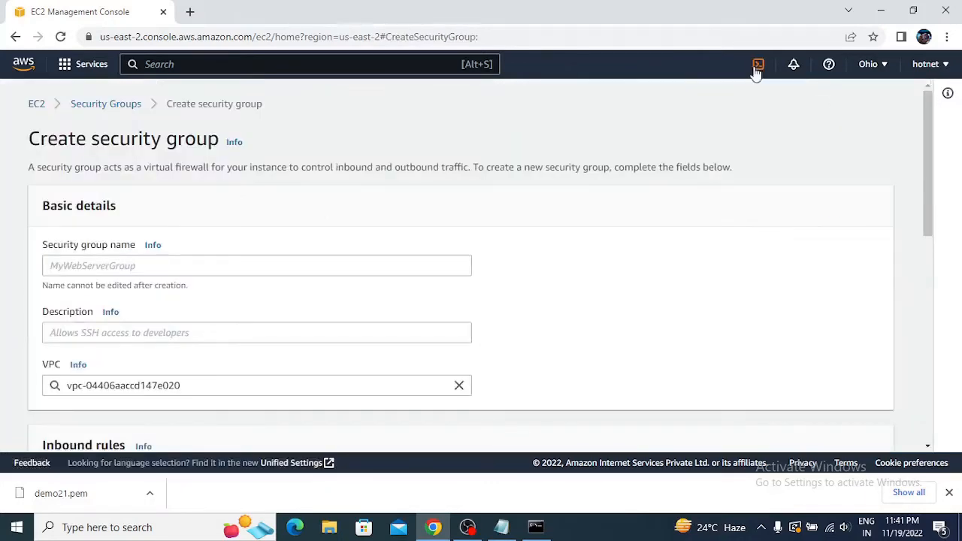
{"action": "left_click", "coordinate": [96, 106]}
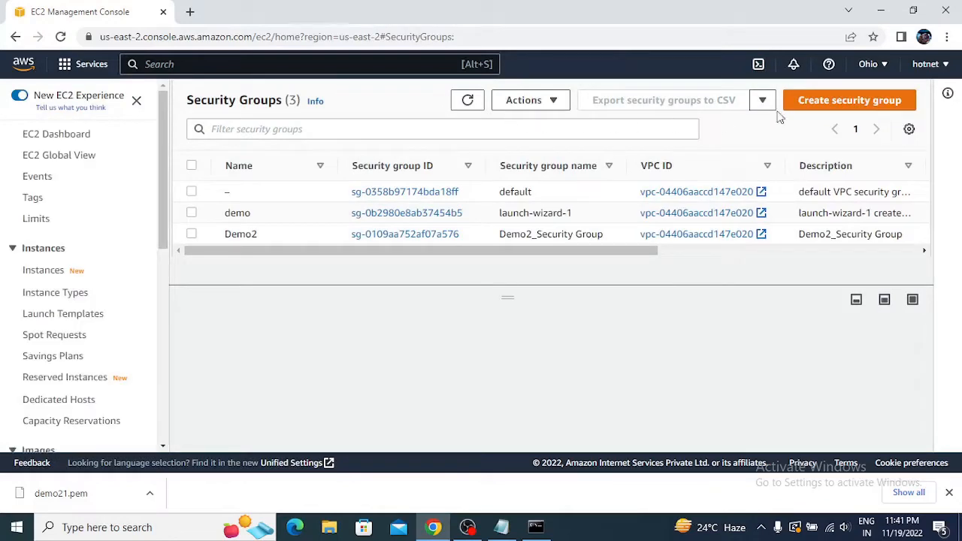
Start launching a new EC2 instance from the Instances page and name it demo-VM.
{"action": "left_click", "coordinate": [37, 272]}
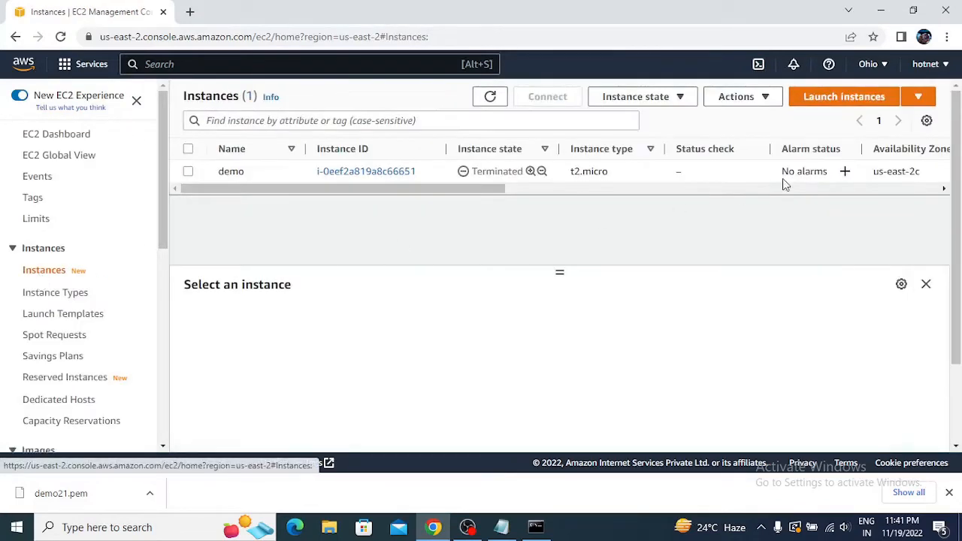
{"action": "left_click", "coordinate": [844, 98]}
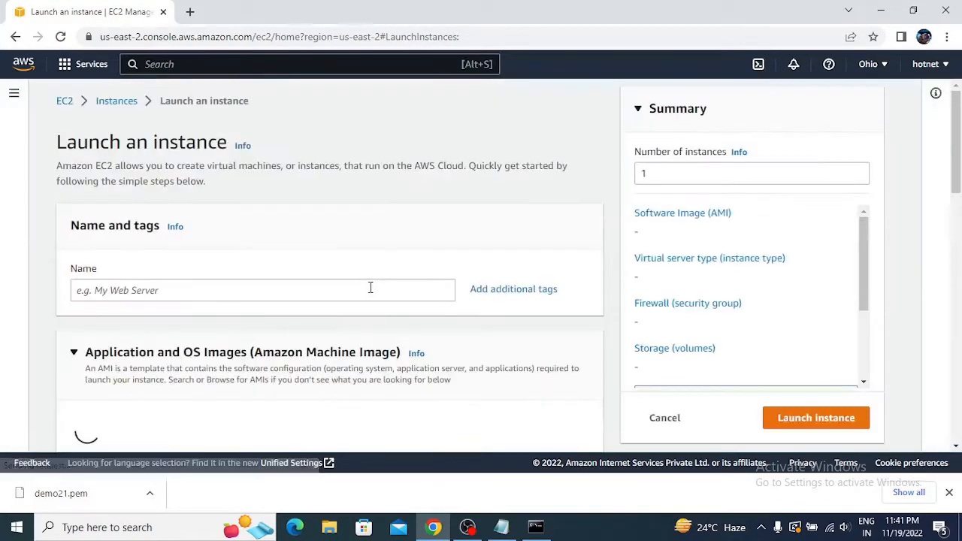
{"action": "left_click", "coordinate": [188, 289]}
{"action": "type", "text": "dE"}
{"action": "key", "text": "BackSpace"}
{"action": "key", "text": "BackSpace"}
{"action": "key", "text": "BackSpace"}
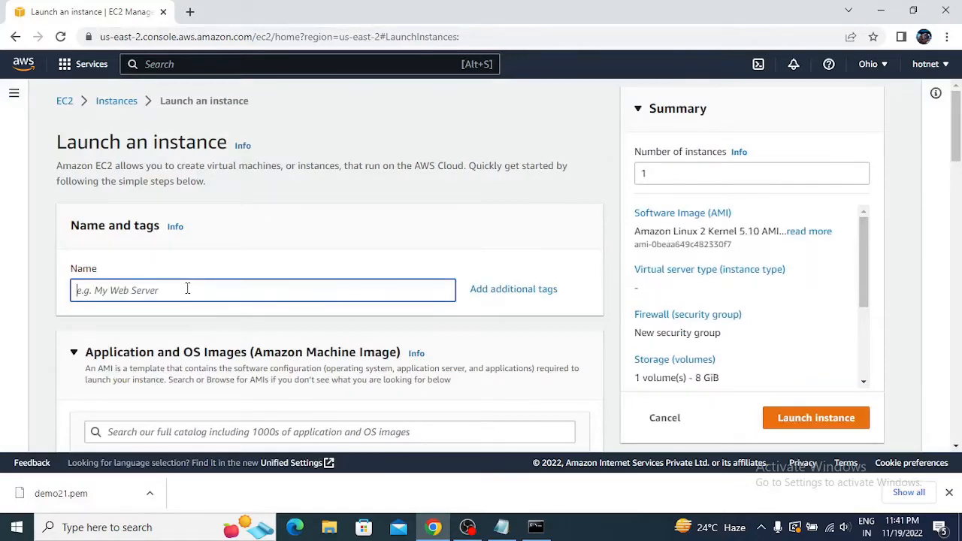
{"action": "type", "text": "demo-VM"}
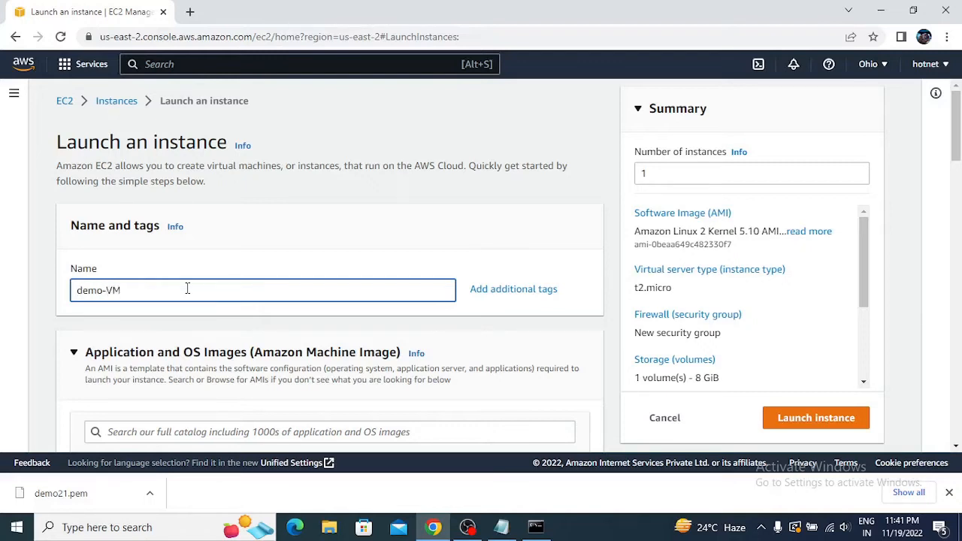
Choose the Windows quick-start image and set the AMI to Microsoft Windows Server 2019 Base.
{"action": "scroll", "coordinate": [192, 301], "scroll_direction": "down", "scroll_amount": 2}
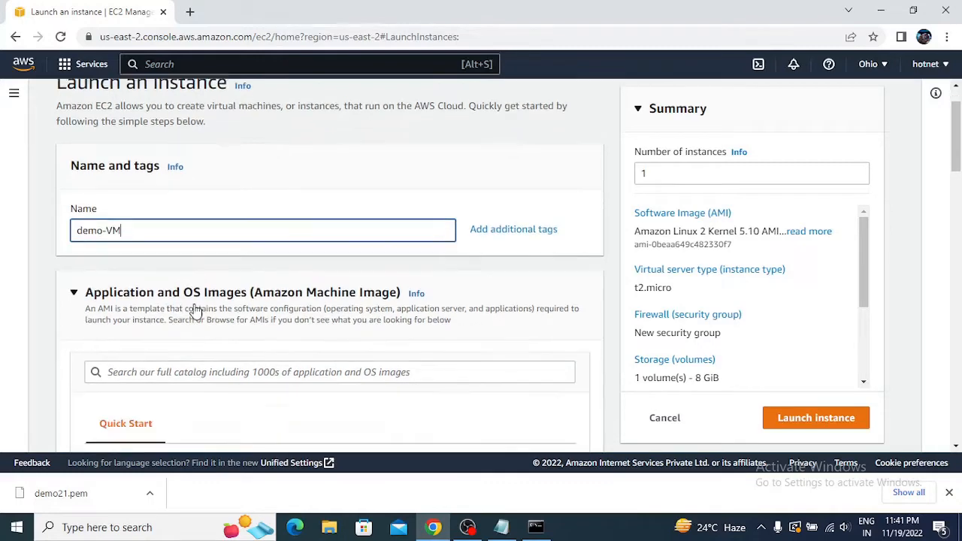
{"action": "left_click", "coordinate": [331, 429]}
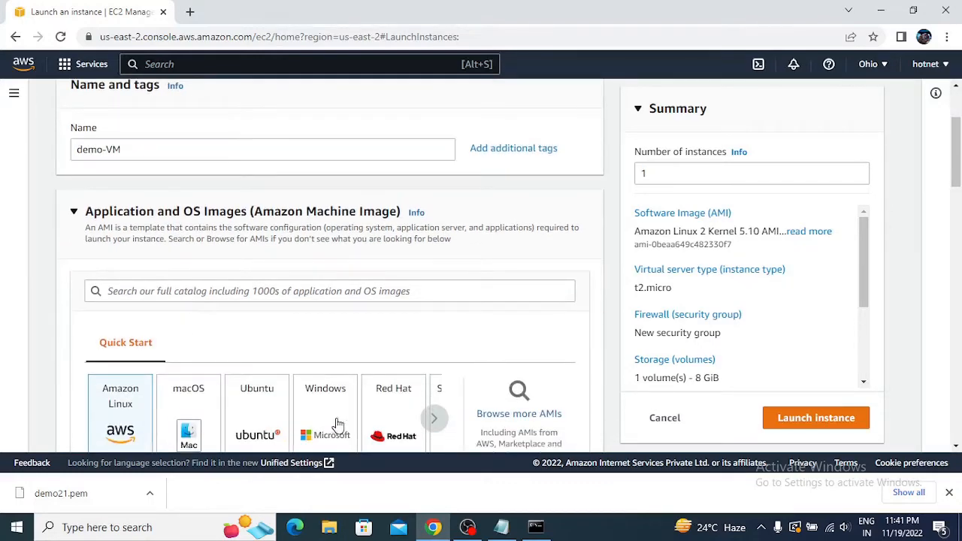
{"action": "scroll", "coordinate": [300, 376], "scroll_direction": "down", "scroll_amount": 5}
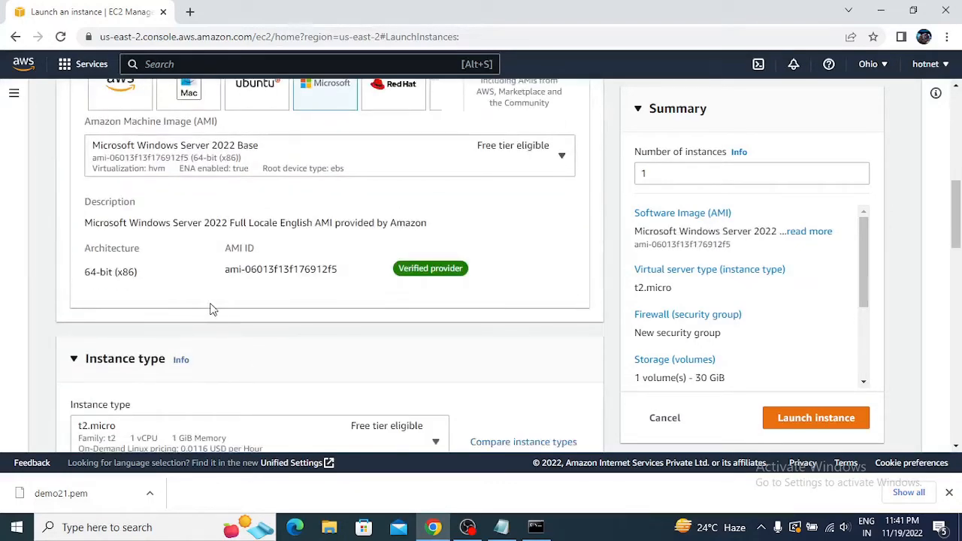
{"action": "scroll", "coordinate": [355, 299], "scroll_direction": "down", "scroll_amount": 1}
{"action": "scroll", "coordinate": [358, 294], "scroll_direction": "up", "scroll_amount": 2}
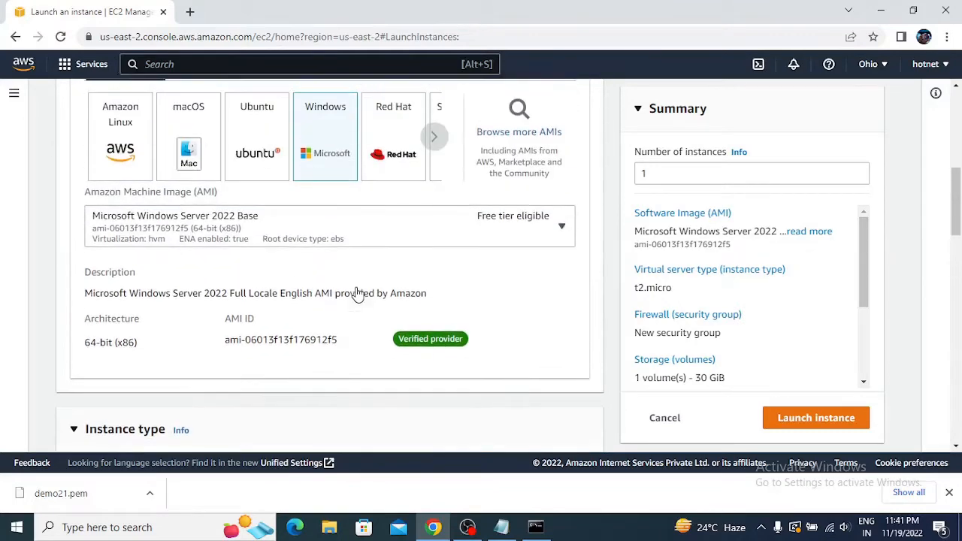
{"action": "left_click", "coordinate": [287, 219]}
{"action": "left_click", "coordinate": [346, 368]}
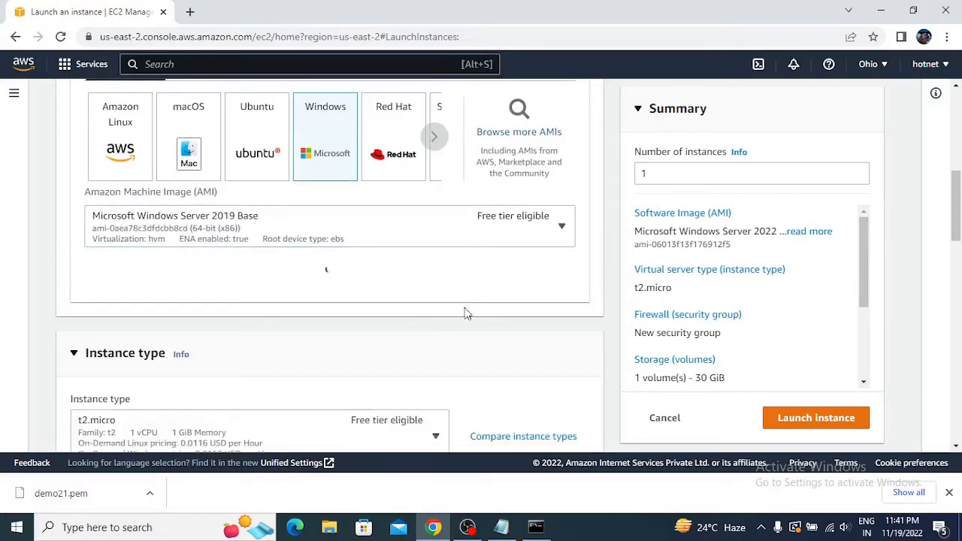
Select the existing key pair demo21 for logging in to the instance.
{"action": "scroll", "coordinate": [445, 326], "scroll_direction": "down", "scroll_amount": 4}
{"action": "scroll", "coordinate": [414, 349], "scroll_direction": "up", "scroll_amount": 2}
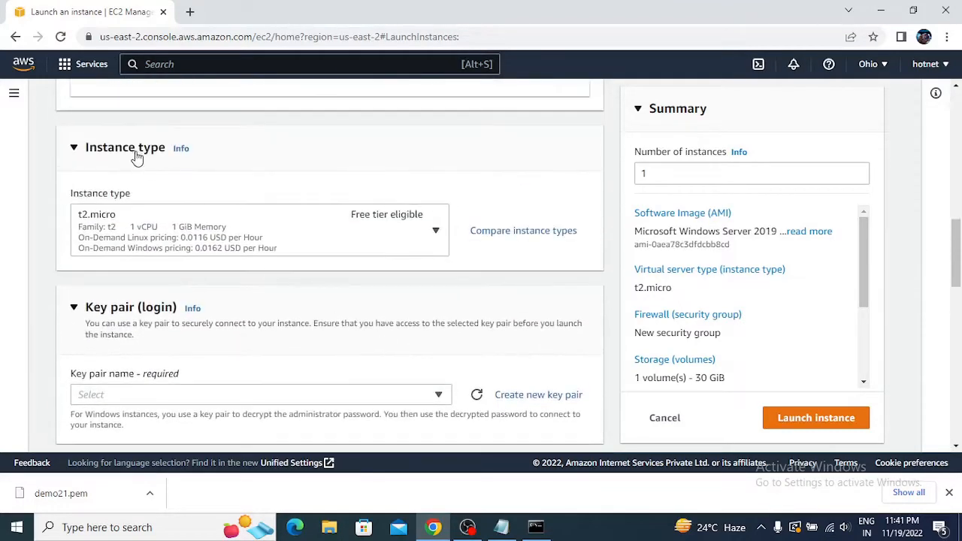
{"action": "scroll", "coordinate": [267, 354], "scroll_direction": "down", "scroll_amount": 2}
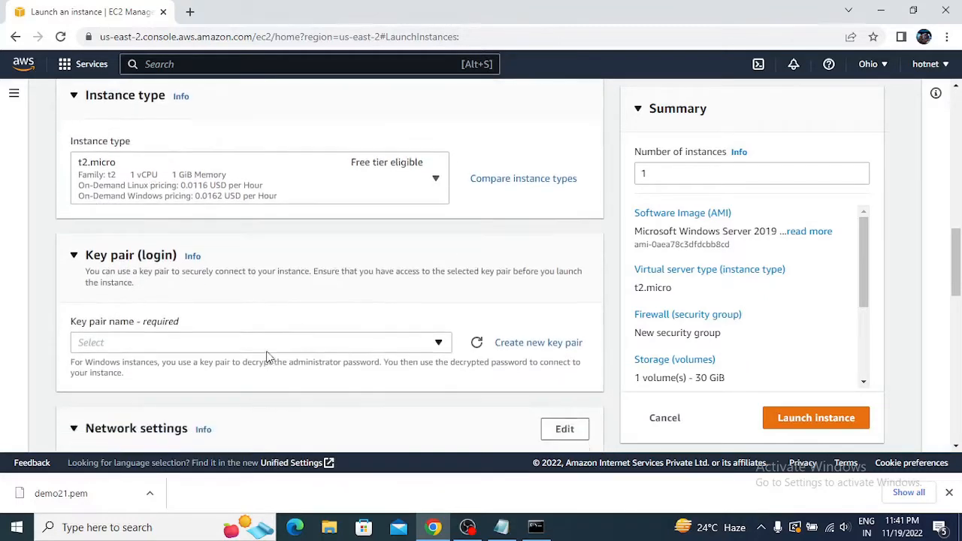
{"action": "left_click", "coordinate": [406, 328]}
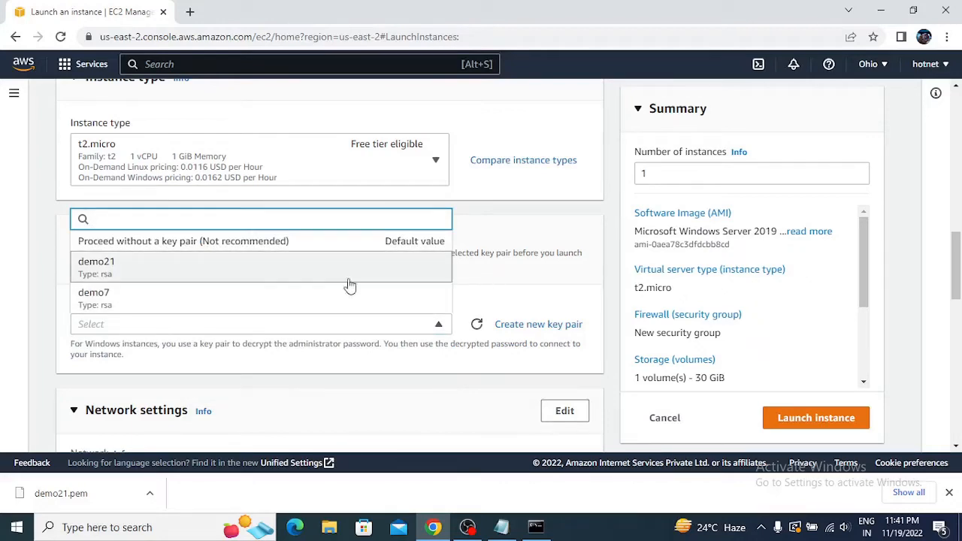
{"action": "left_click", "coordinate": [133, 275]}
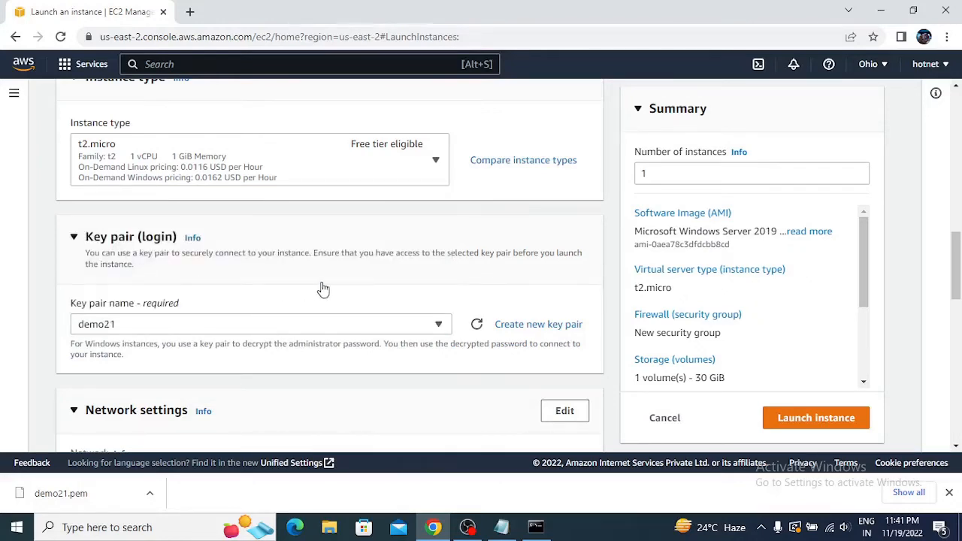
Examine the firewall options in the network settings, comparing a new security group with the existing ones on offer.
{"action": "scroll", "coordinate": [321, 285], "scroll_direction": "down", "scroll_amount": 4}
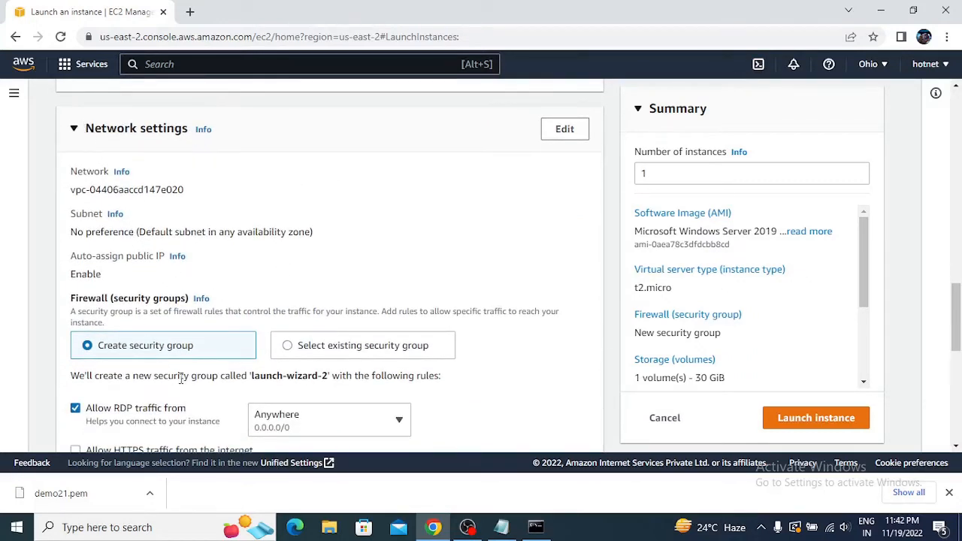
{"action": "scroll", "coordinate": [138, 370], "scroll_direction": "down", "scroll_amount": 1}
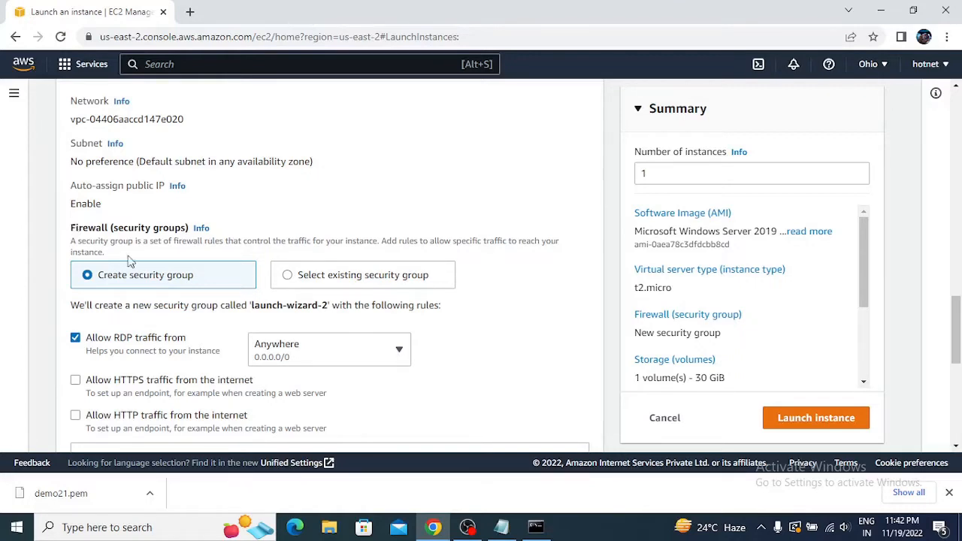
{"action": "left_click_drag", "start_coordinate": [216, 227], "coordinate": [65, 229]}
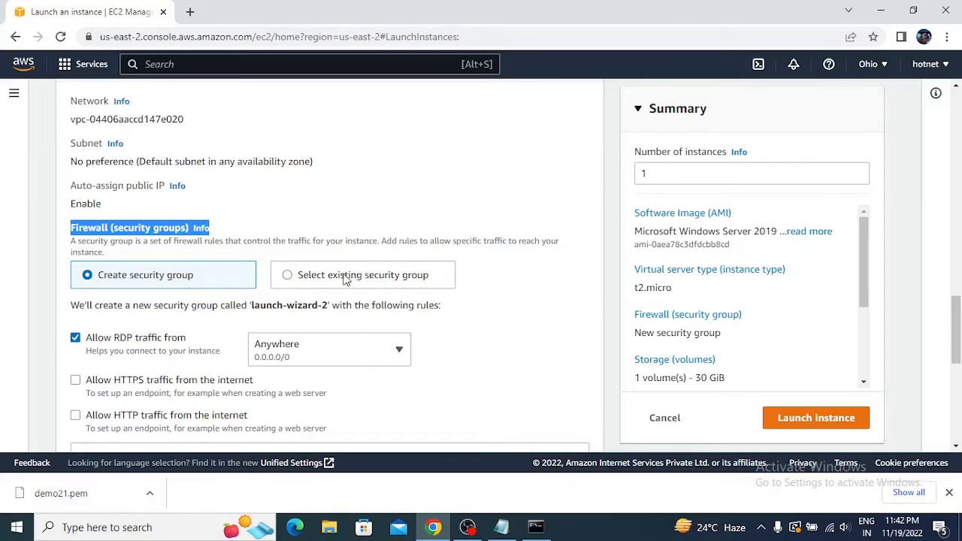
{"action": "left_click", "coordinate": [289, 277]}
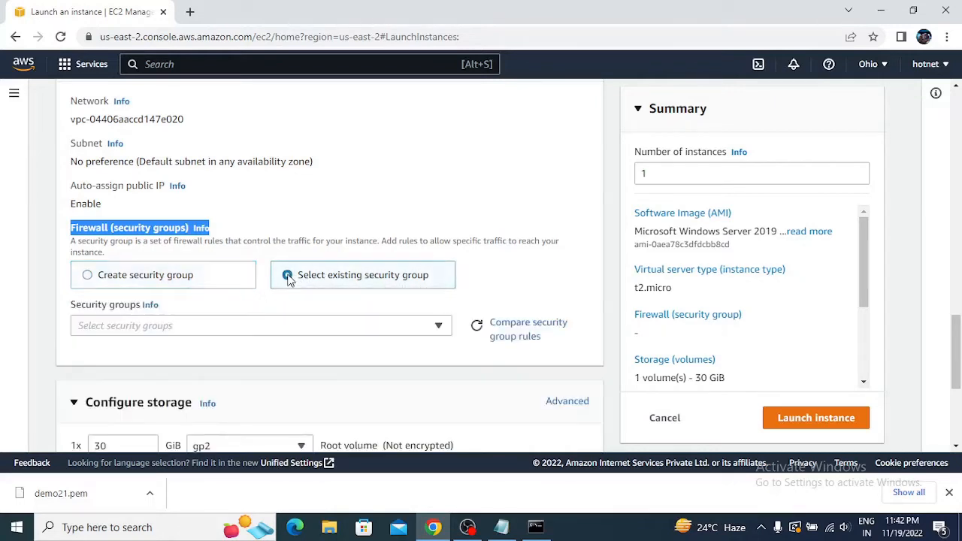
{"action": "left_click", "coordinate": [222, 331]}
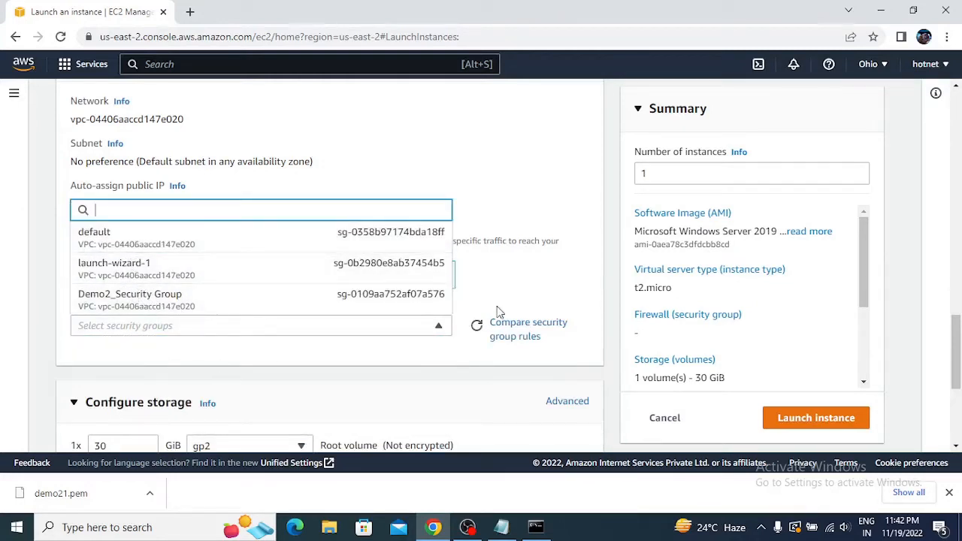
{"action": "left_click", "coordinate": [545, 281]}
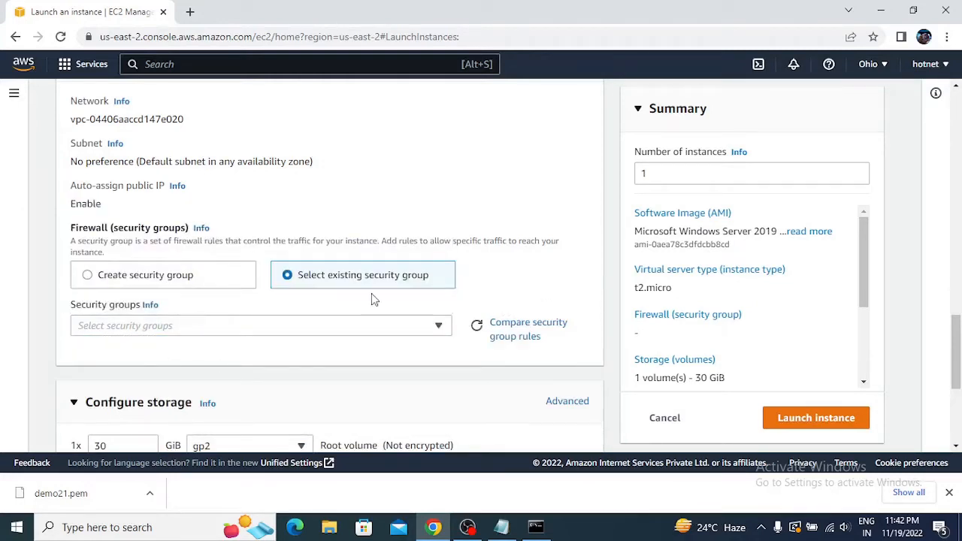
{"action": "left_click", "coordinate": [109, 276]}
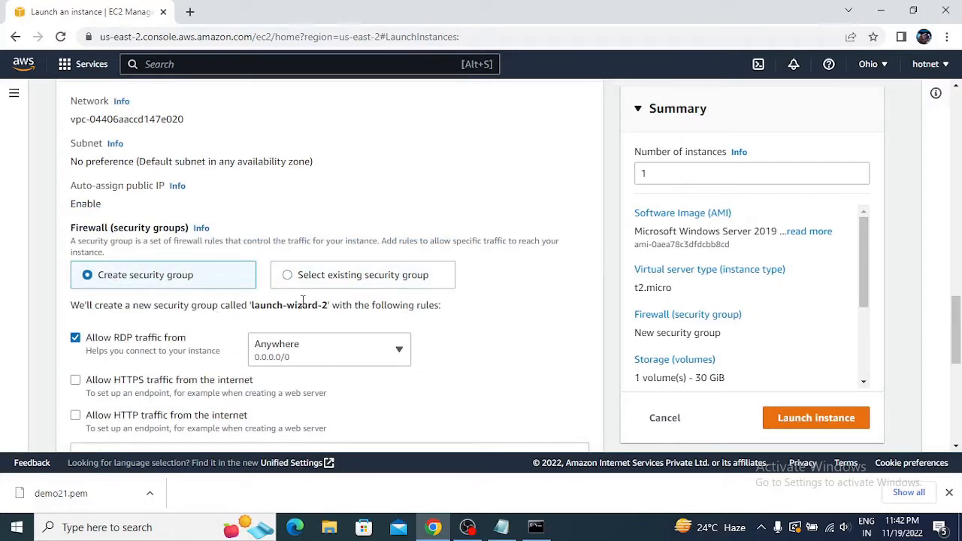
Set the firewall to use an existing security group and assign Demo2_Security Group to the instance.
{"action": "left_click", "coordinate": [290, 278]}
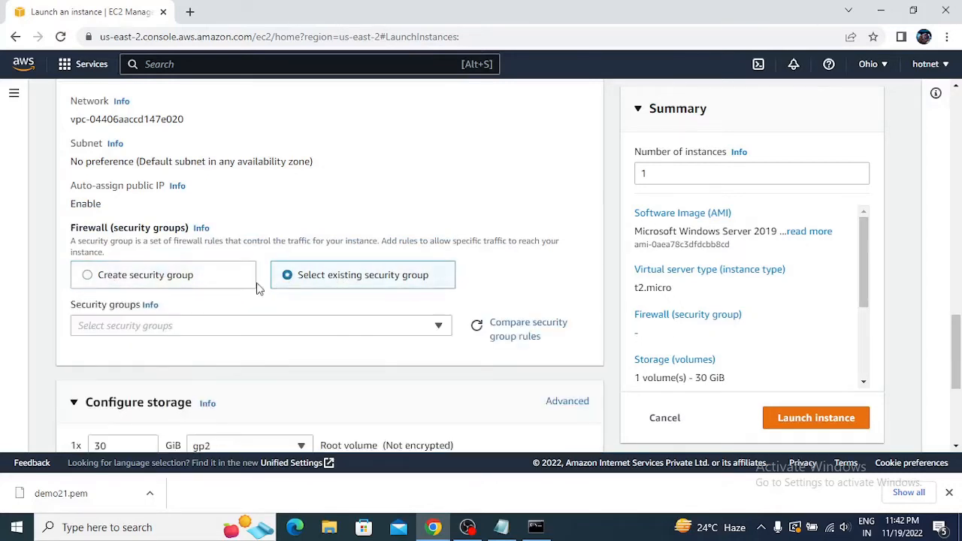
{"action": "scroll", "coordinate": [348, 302], "scroll_direction": "down", "scroll_amount": 1}
{"action": "scroll", "coordinate": [348, 303], "scroll_direction": "down", "scroll_amount": 1}
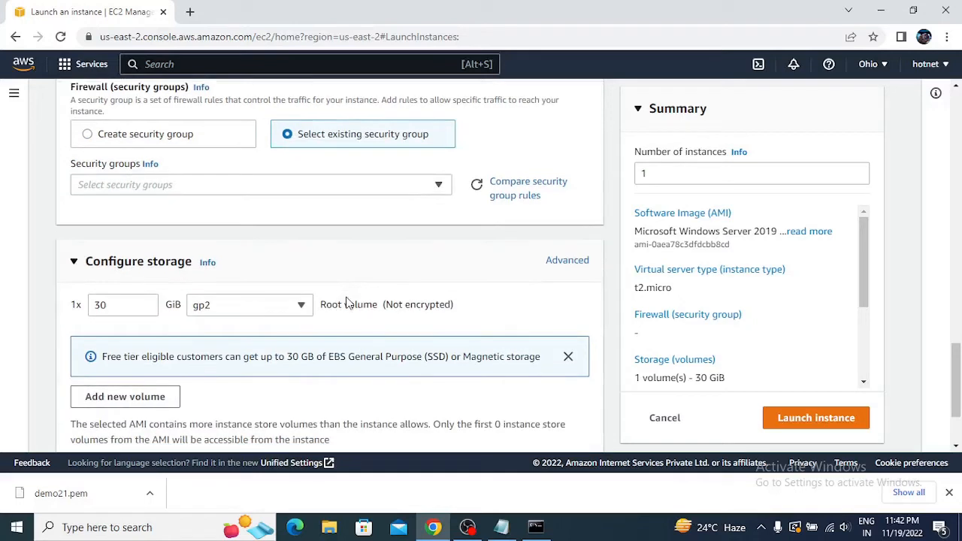
{"action": "left_click", "coordinate": [439, 186]}
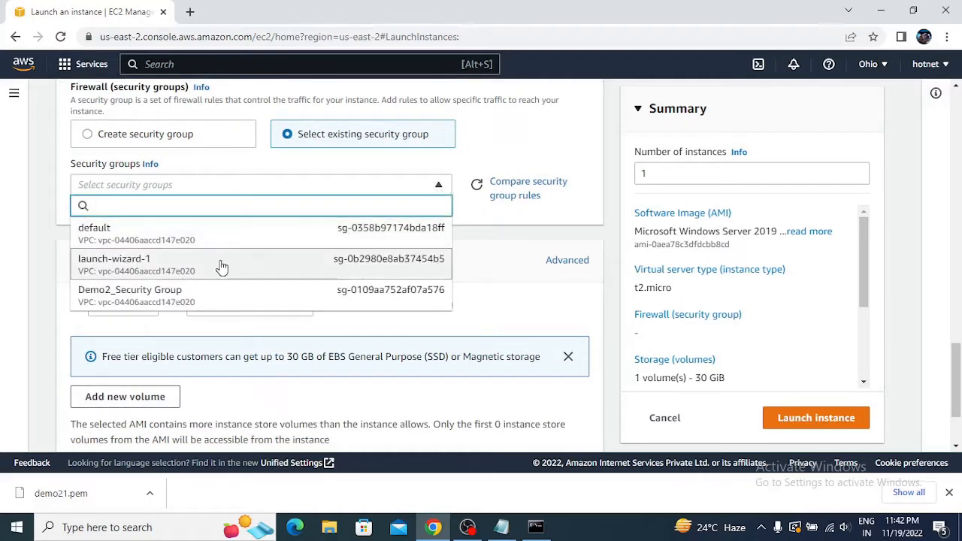
{"action": "left_click", "coordinate": [101, 302]}
Review the storage settings and configuration summary, and launch the instance.
{"action": "scroll", "coordinate": [380, 270], "scroll_direction": "down", "scroll_amount": 3}
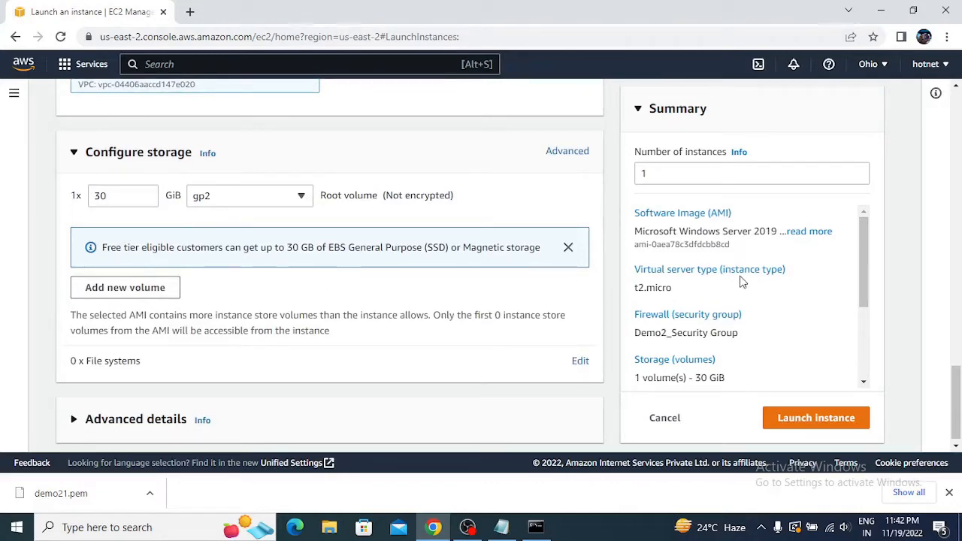
{"action": "scroll", "coordinate": [741, 259], "scroll_direction": "down", "scroll_amount": 3}
{"action": "scroll", "coordinate": [741, 262], "scroll_direction": "up", "scroll_amount": 7}
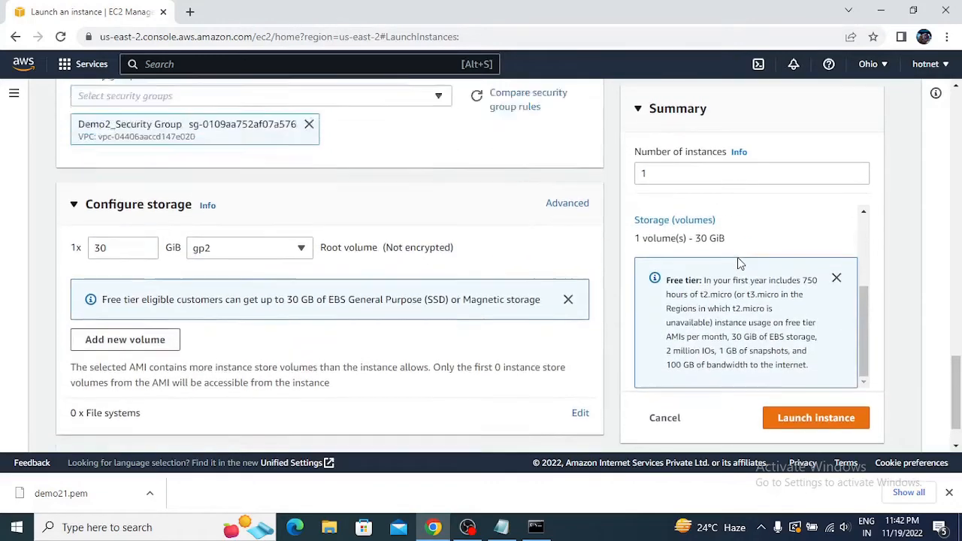
{"action": "scroll", "coordinate": [730, 279], "scroll_direction": "down", "scroll_amount": 5}
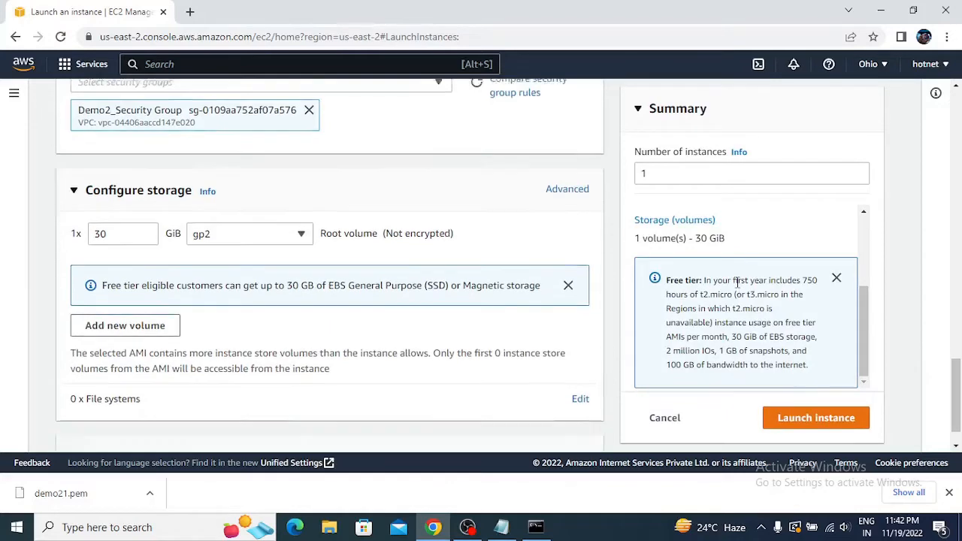
{"action": "left_click_drag", "start_coordinate": [867, 327], "coordinate": [866, 248]}
{"action": "scroll", "coordinate": [827, 301], "scroll_direction": "down", "scroll_amount": 3}
{"action": "left_click", "coordinate": [809, 421]}
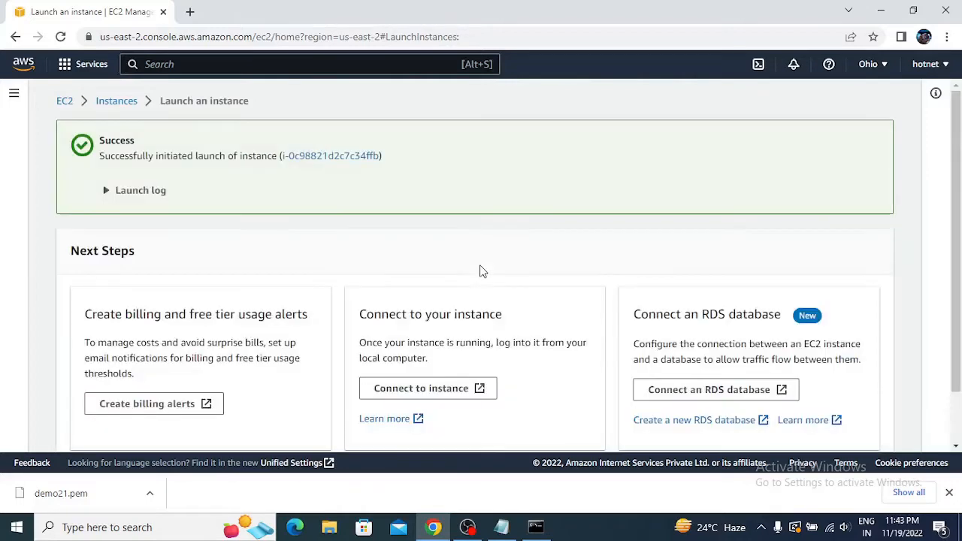
View all instances, check the security group name assigned to demo-VM, and select that instance.
{"action": "scroll", "coordinate": [416, 281], "scroll_direction": "down", "scroll_amount": 1}
{"action": "left_click", "coordinate": [829, 436]}
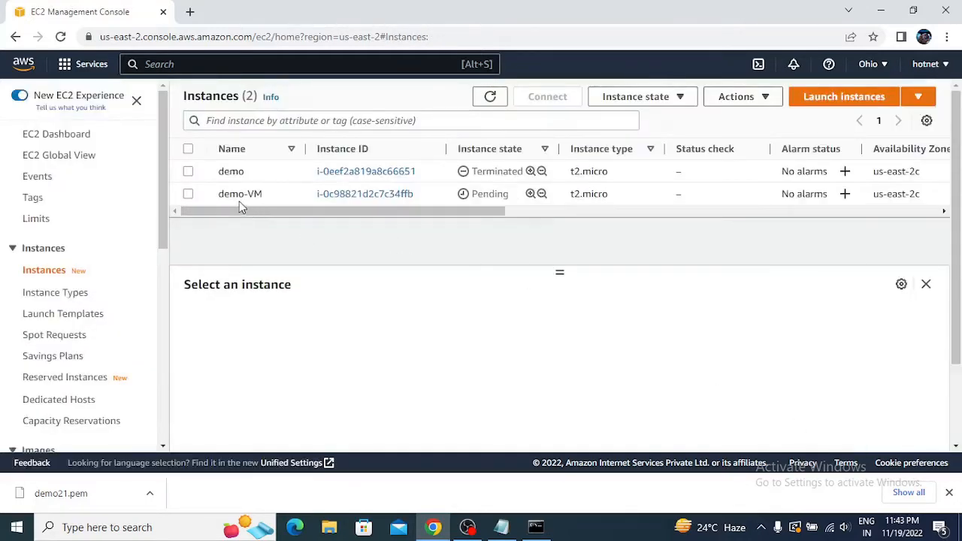
{"action": "left_click_drag", "start_coordinate": [405, 213], "coordinate": [819, 241]}
{"action": "left_click_drag", "start_coordinate": [644, 150], "coordinate": [552, 154]}
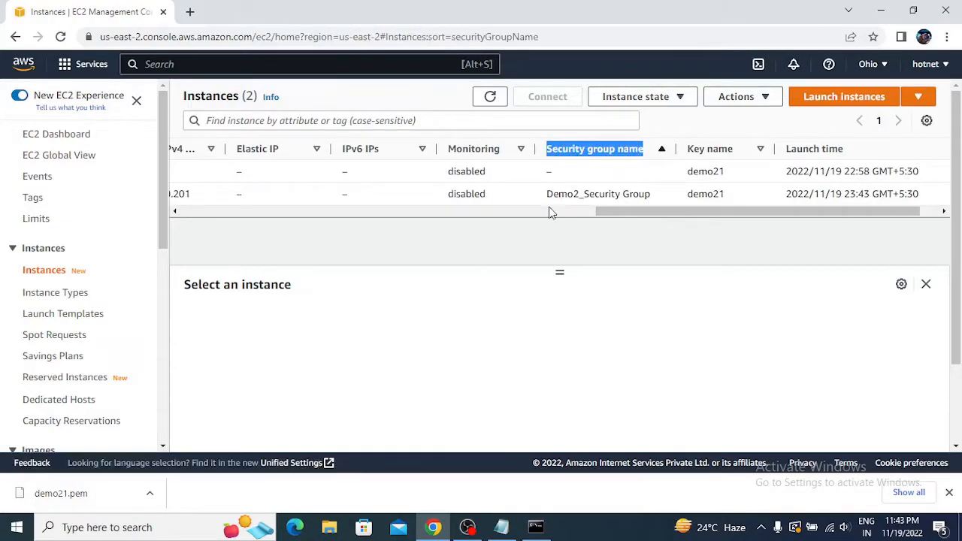
{"action": "left_click_drag", "start_coordinate": [546, 196], "coordinate": [230, 227]}
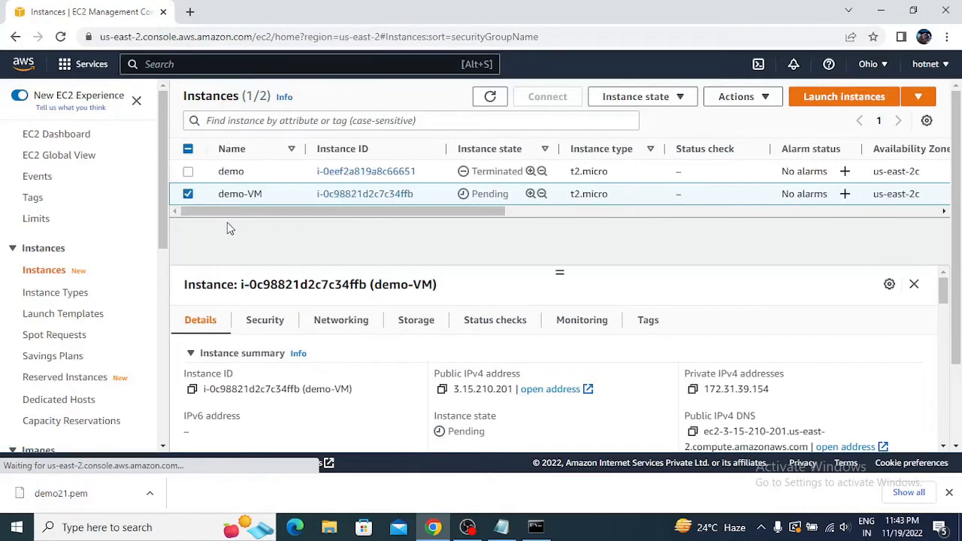
Open Demo2_Security Group from the security groups list and compare its inbound and outbound rules.
{"action": "scroll", "coordinate": [111, 307], "scroll_direction": "down", "scroll_amount": 1}
{"action": "scroll", "coordinate": [112, 307], "scroll_direction": "down", "scroll_amount": 4}
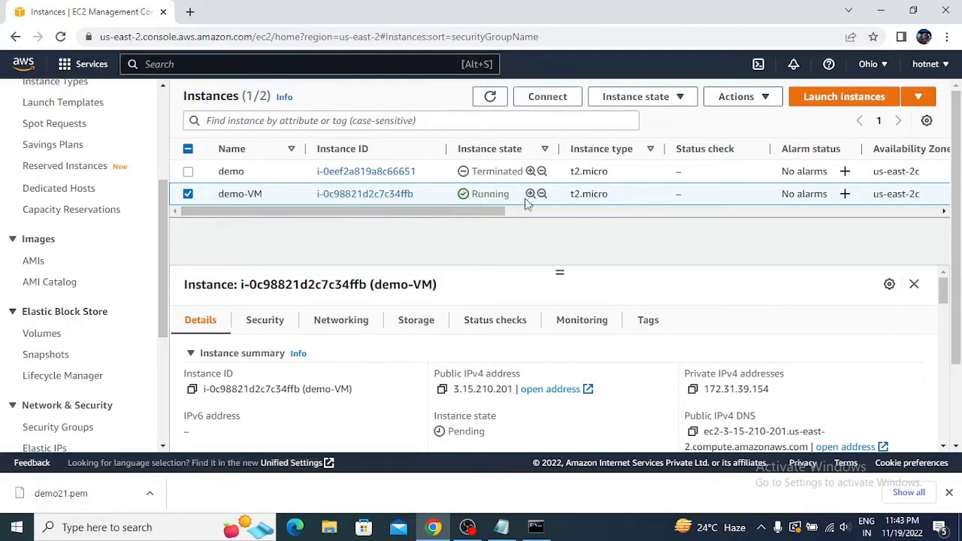
{"action": "scroll", "coordinate": [81, 331], "scroll_direction": "down", "scroll_amount": 3}
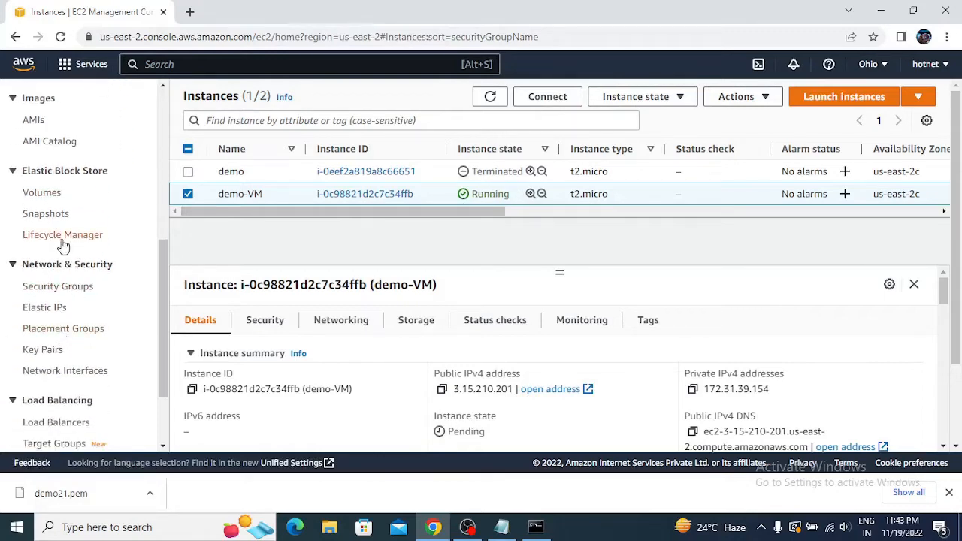
{"action": "left_click", "coordinate": [72, 289]}
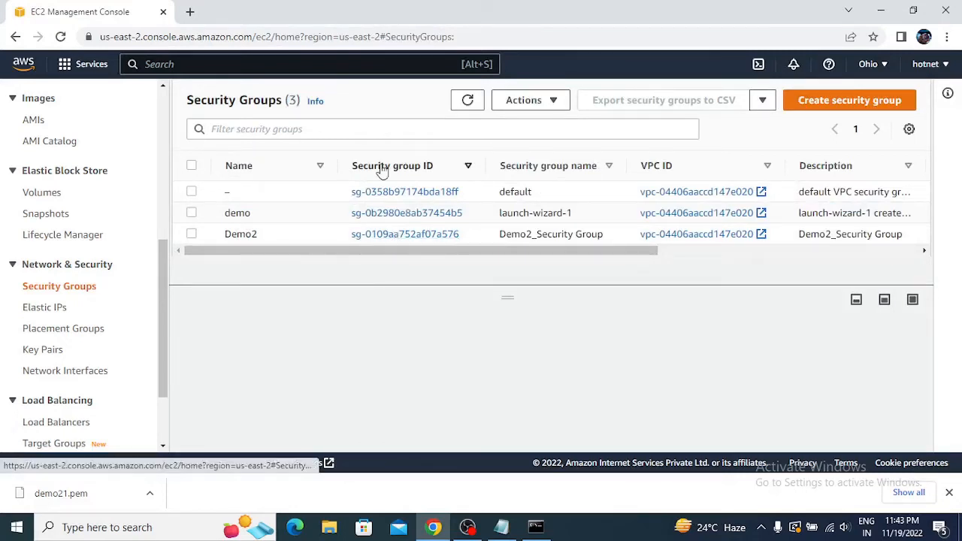
{"action": "left_click", "coordinate": [397, 236]}
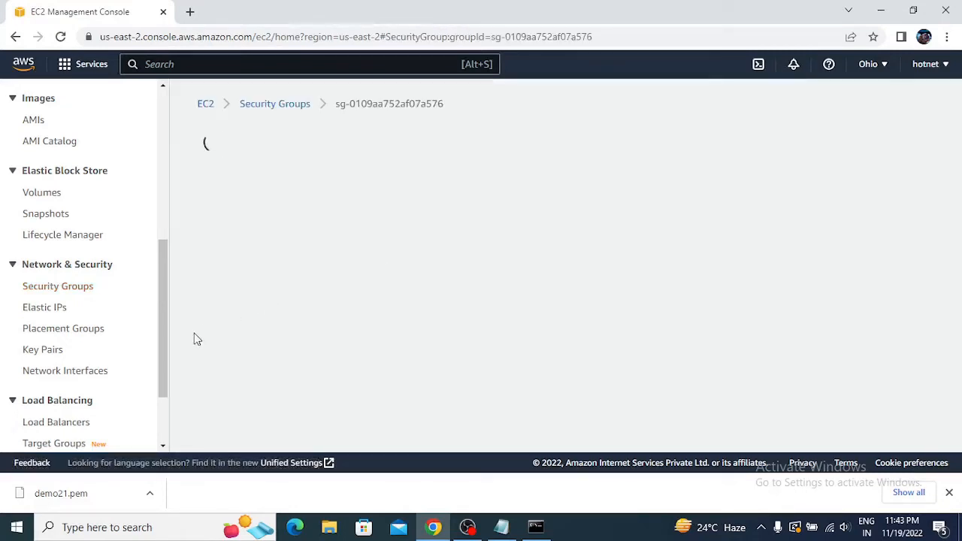
{"action": "scroll", "coordinate": [502, 274], "scroll_direction": "down", "scroll_amount": 3}
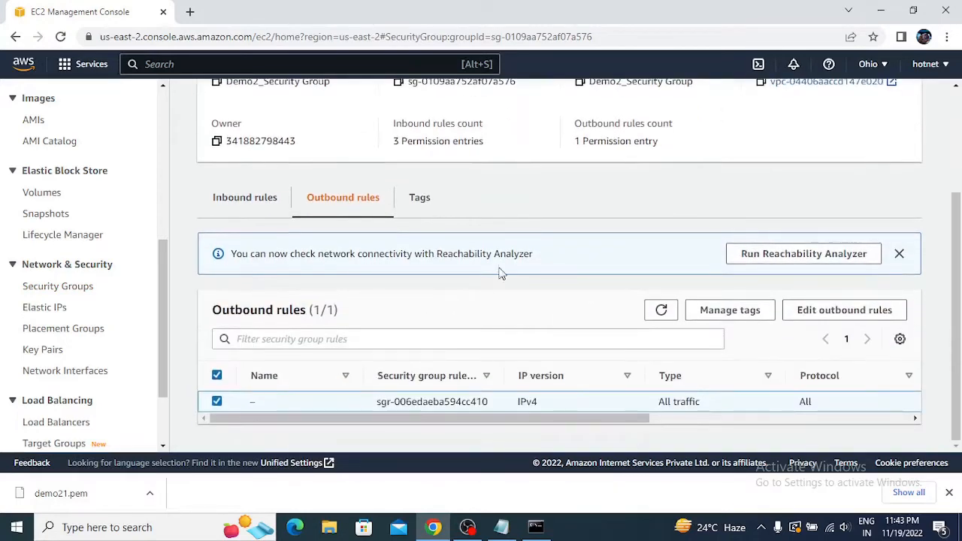
{"action": "left_click", "coordinate": [224, 202]}
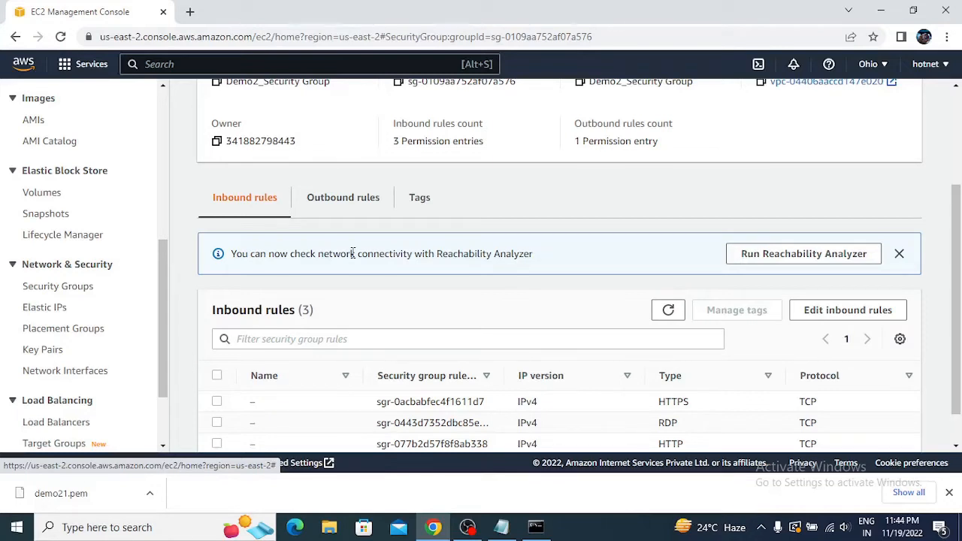
{"action": "left_click", "coordinate": [340, 203]}
{"action": "left_click", "coordinate": [247, 198]}
{"action": "left_click", "coordinate": [331, 203]}
Return to the instances list and reload the page to check demo-VM's current status.
{"action": "scroll", "coordinate": [98, 296], "scroll_direction": "up", "scroll_amount": 10}
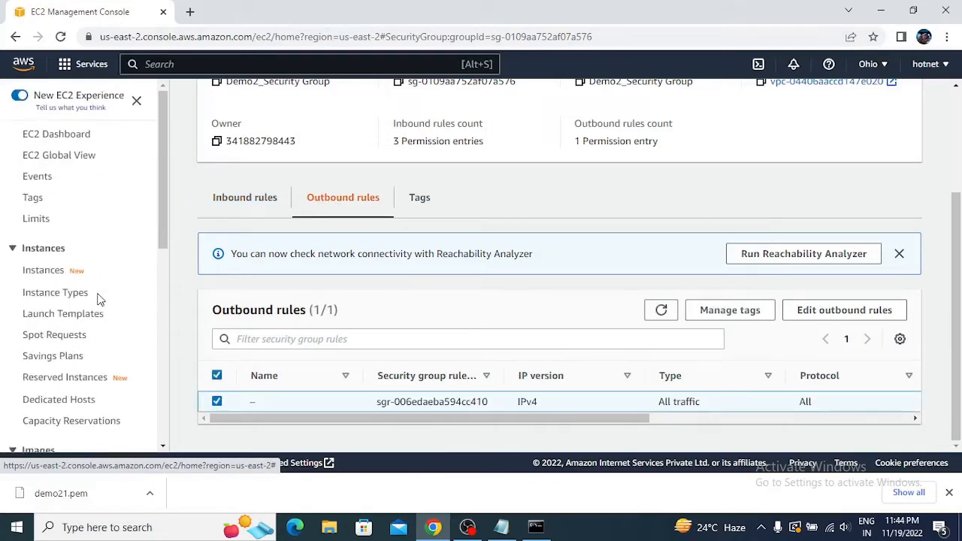
{"action": "left_click", "coordinate": [44, 271]}
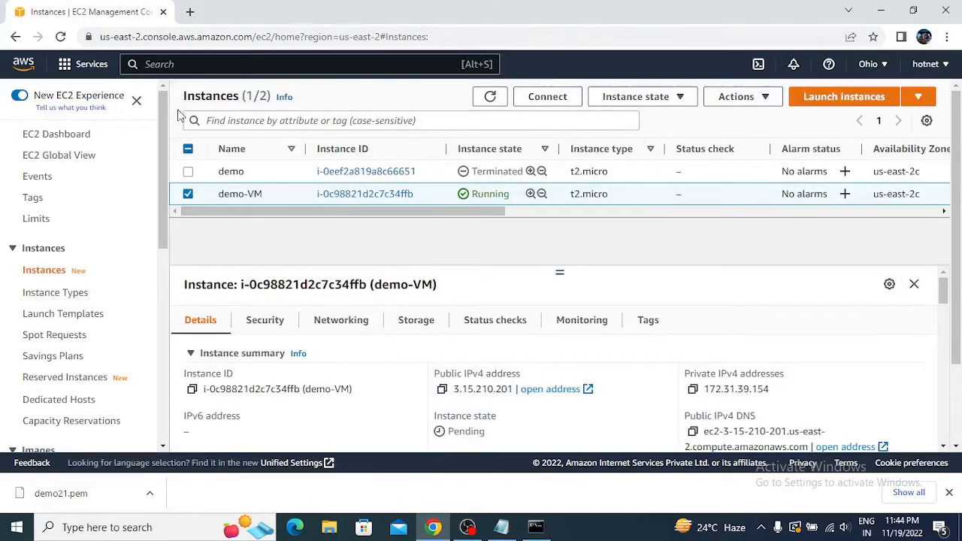
{"action": "left_click", "coordinate": [60, 36]}
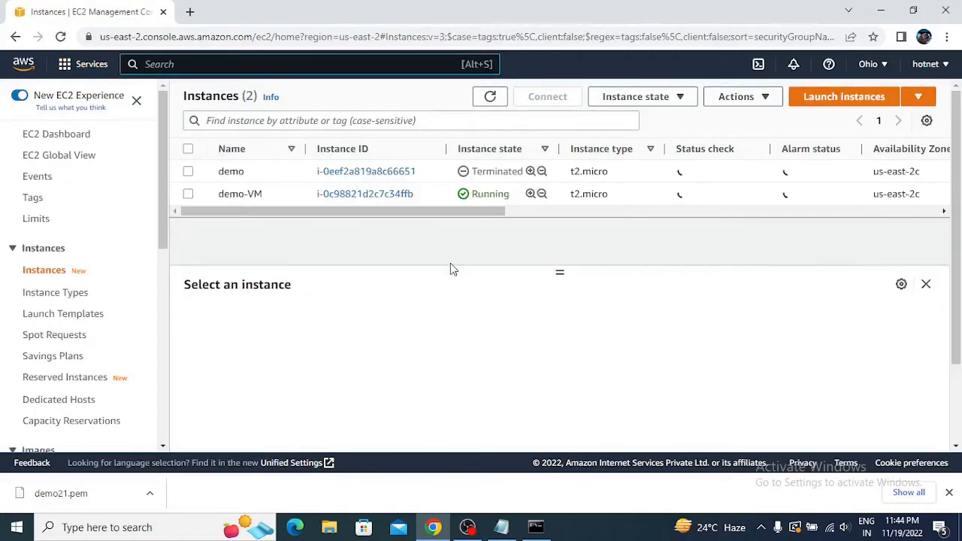
Reopen Demo2_Security Group and examine the type, protocol, port range and source of each inbound rule.
{"action": "left_click_drag", "start_coordinate": [167, 231], "coordinate": [185, 393]}
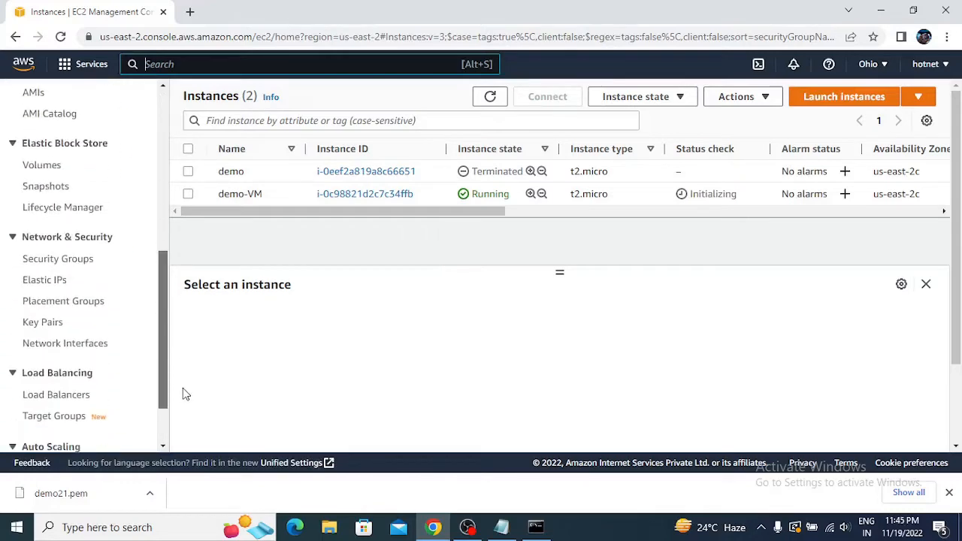
{"action": "left_click", "coordinate": [74, 265]}
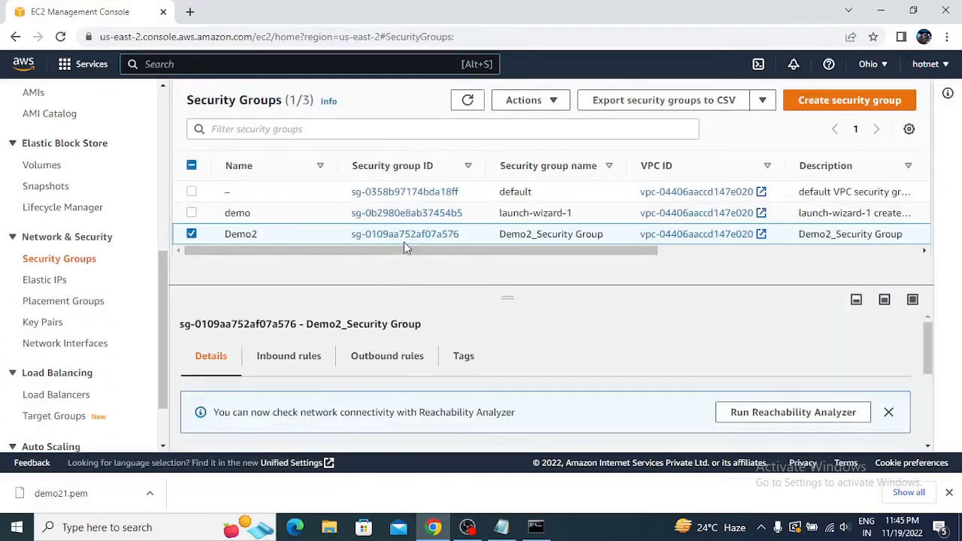
{"action": "left_click", "coordinate": [405, 233]}
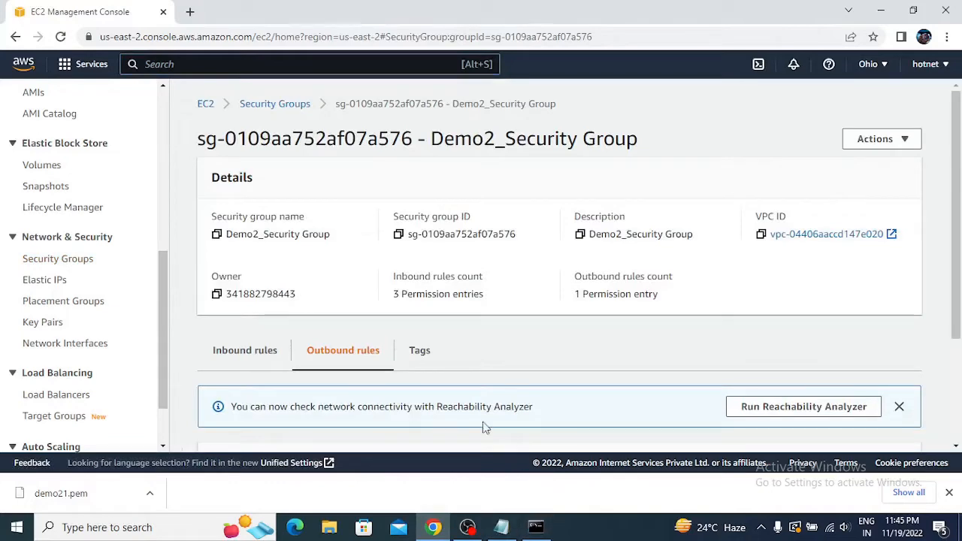
{"action": "left_click", "coordinate": [251, 350]}
{"action": "scroll", "coordinate": [519, 302], "scroll_direction": "down", "scroll_amount": 3}
{"action": "scroll", "coordinate": [537, 301], "scroll_direction": "down", "scroll_amount": 1}
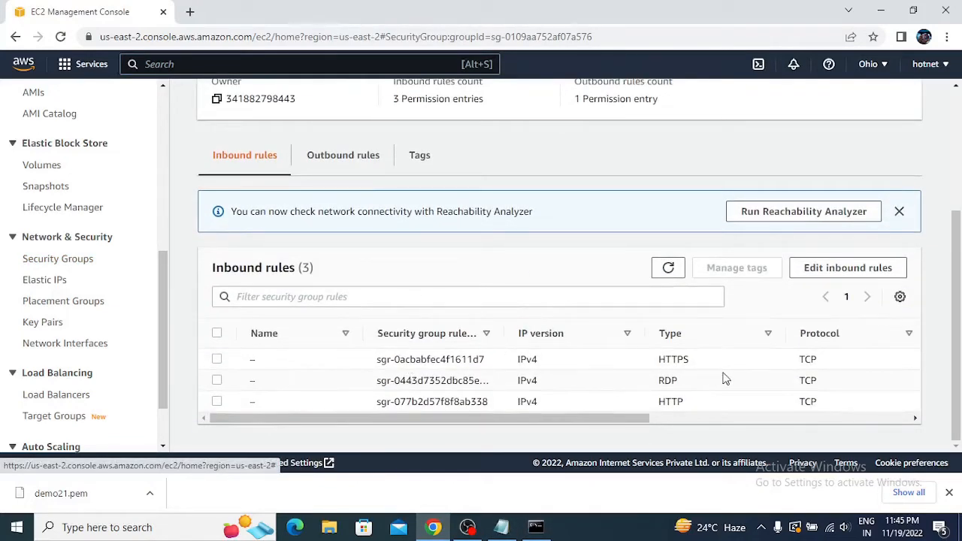
{"action": "left_click_drag", "start_coordinate": [557, 418], "coordinate": [685, 433]}
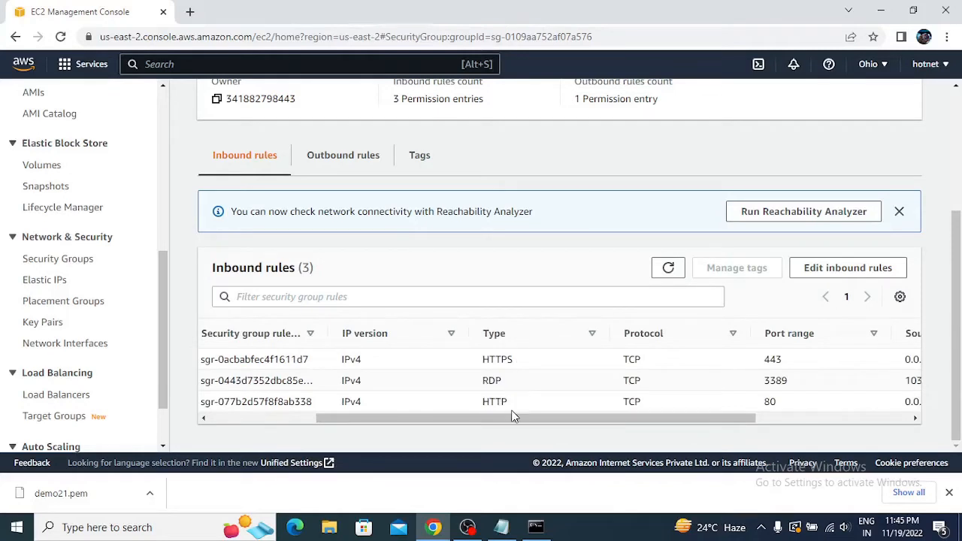
{"action": "left_click_drag", "start_coordinate": [542, 421], "coordinate": [808, 422]}
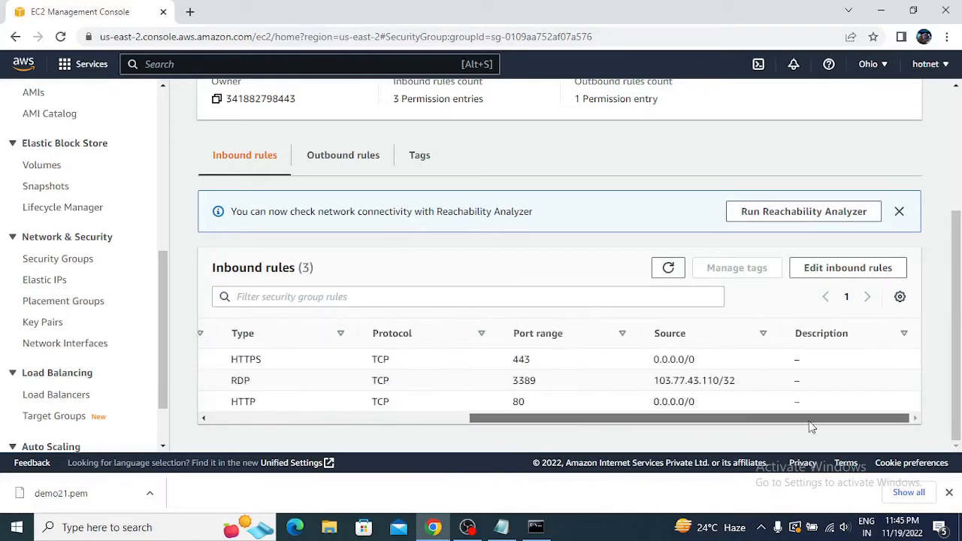
{"action": "left_click_drag", "start_coordinate": [695, 421], "coordinate": [350, 435]}
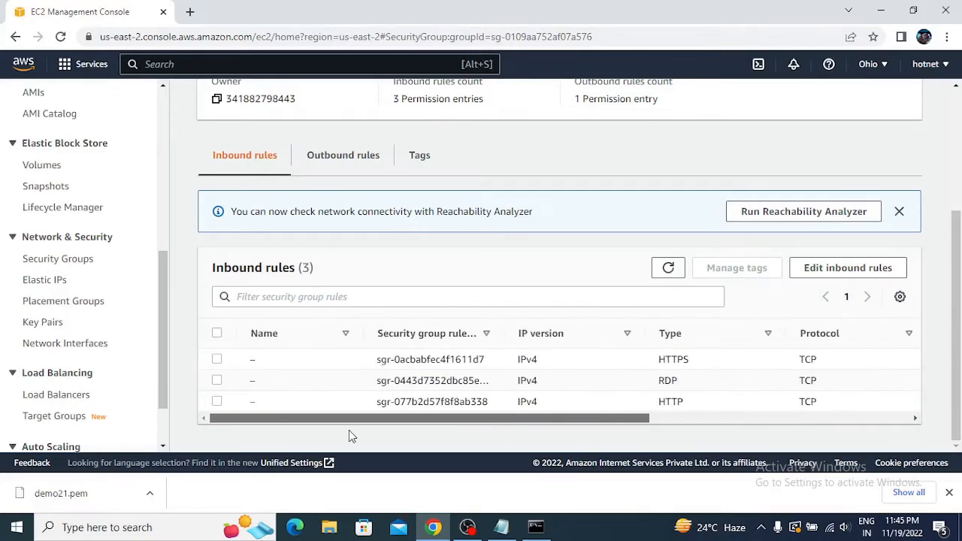
Delete the HTTPS, RDP and HTTP inbound rules from Demo2_Security Group and save the rules.
{"action": "left_click", "coordinate": [217, 360]}
{"action": "left_click", "coordinate": [218, 403]}
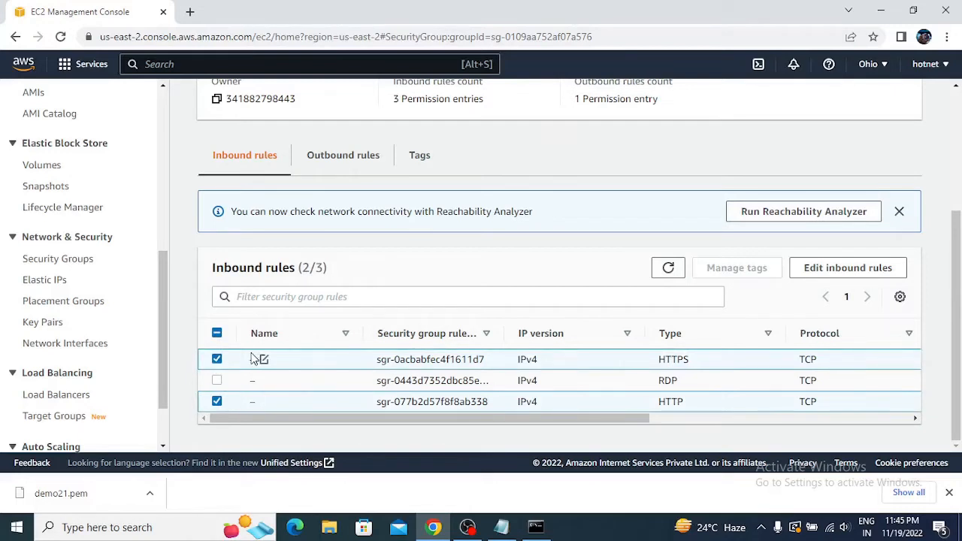
{"action": "left_click", "coordinate": [218, 380]}
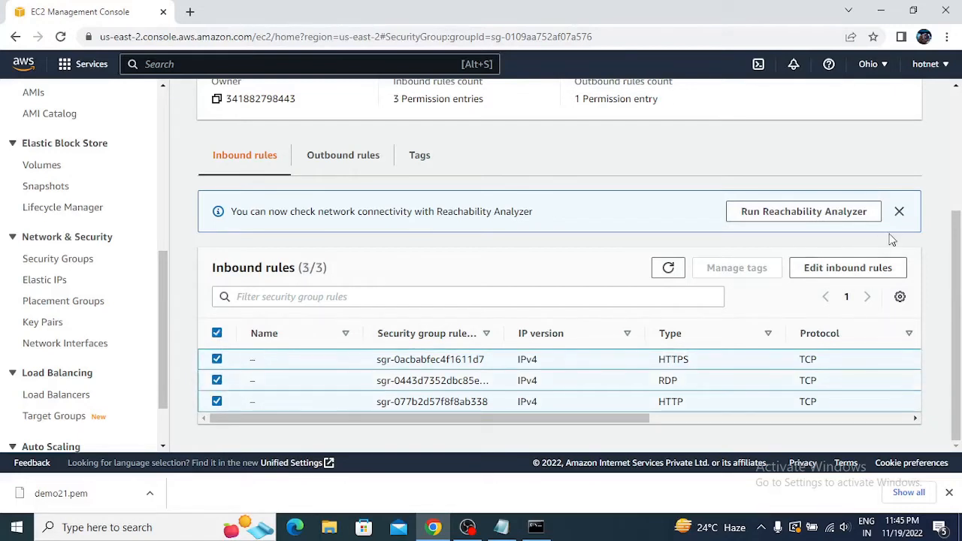
{"action": "left_click", "coordinate": [857, 270]}
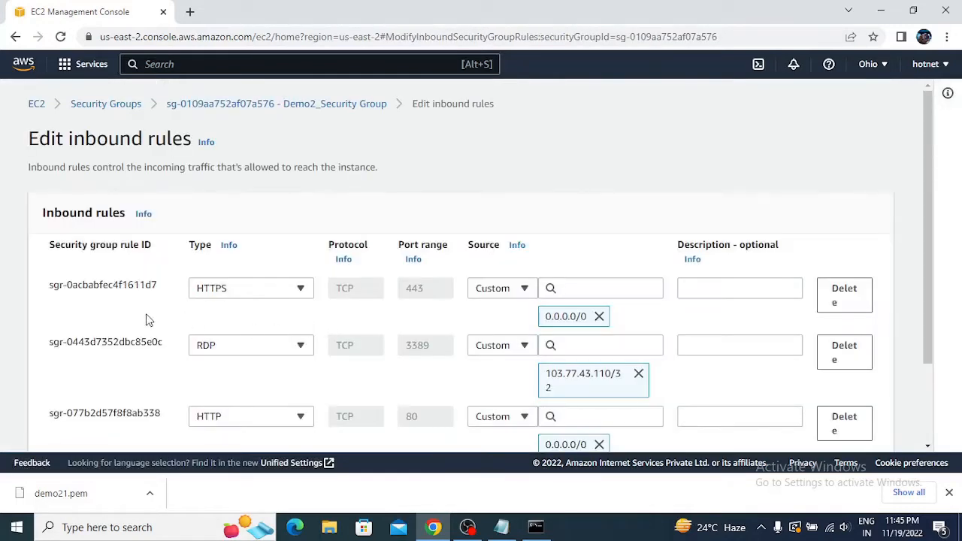
{"action": "left_click", "coordinate": [838, 301]}
{"action": "left_click", "coordinate": [841, 305]}
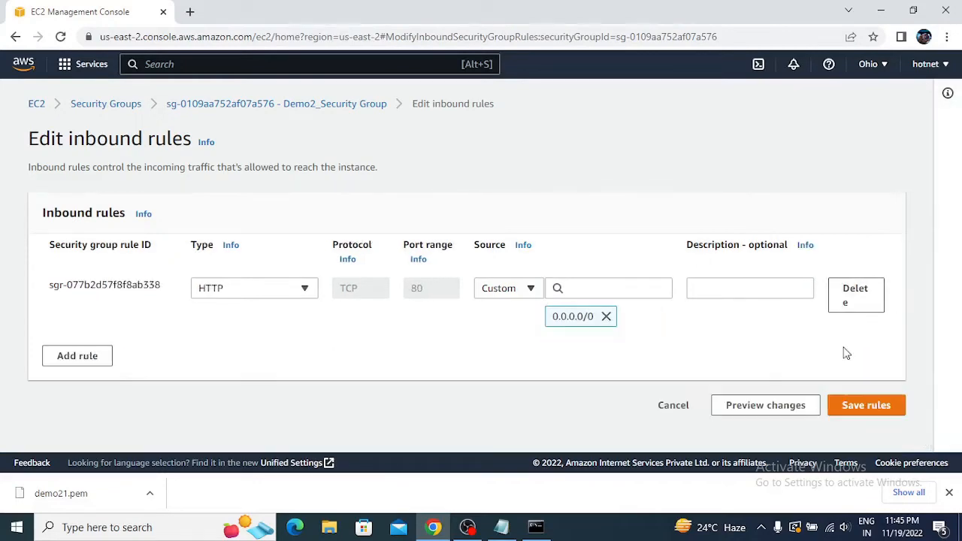
{"action": "left_click", "coordinate": [848, 297]}
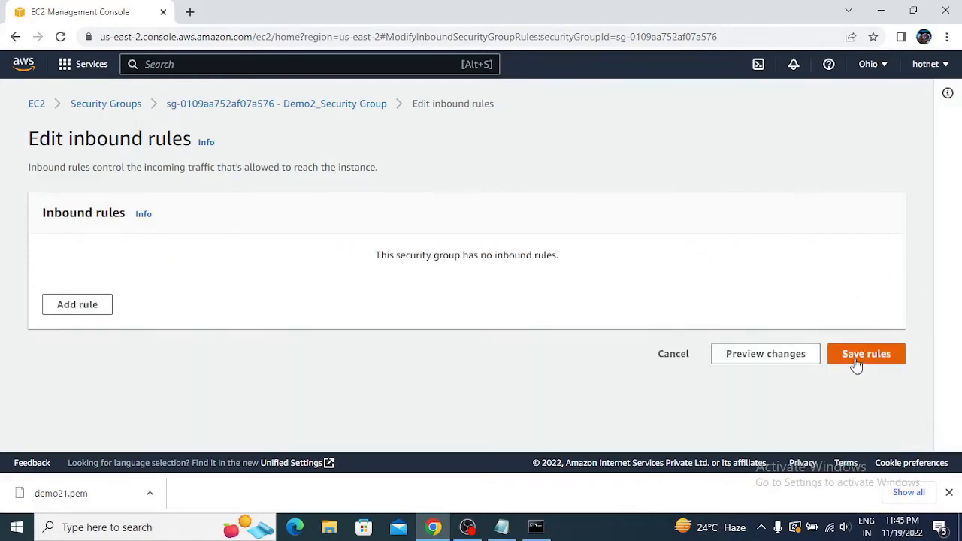
{"action": "left_click", "coordinate": [857, 359]}
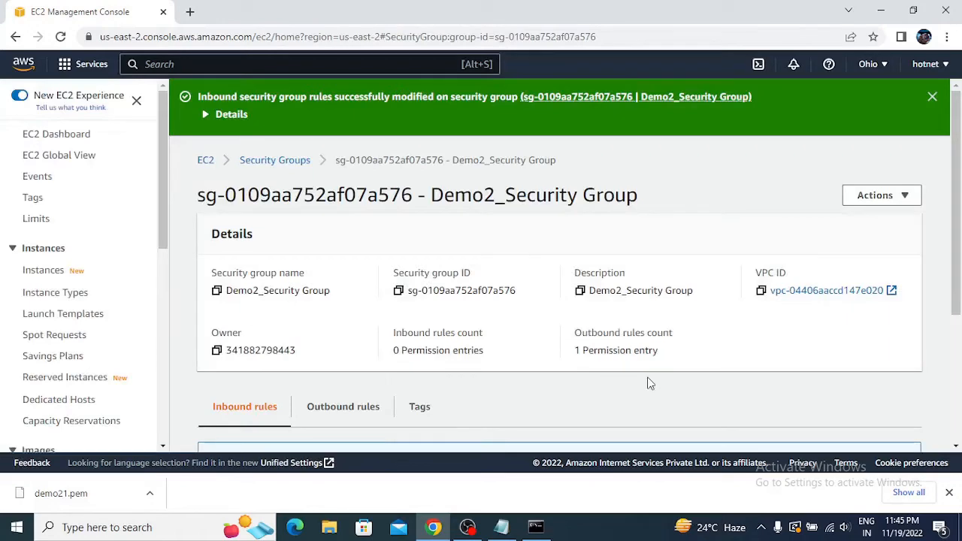
Delete the All traffic outbound rule from Demo2_Security Group and save the rules.
{"action": "scroll", "coordinate": [383, 383], "scroll_direction": "down", "scroll_amount": 2}
{"action": "left_click", "coordinate": [331, 267]}
{"action": "scroll", "coordinate": [451, 365], "scroll_direction": "down", "scroll_amount": 1}
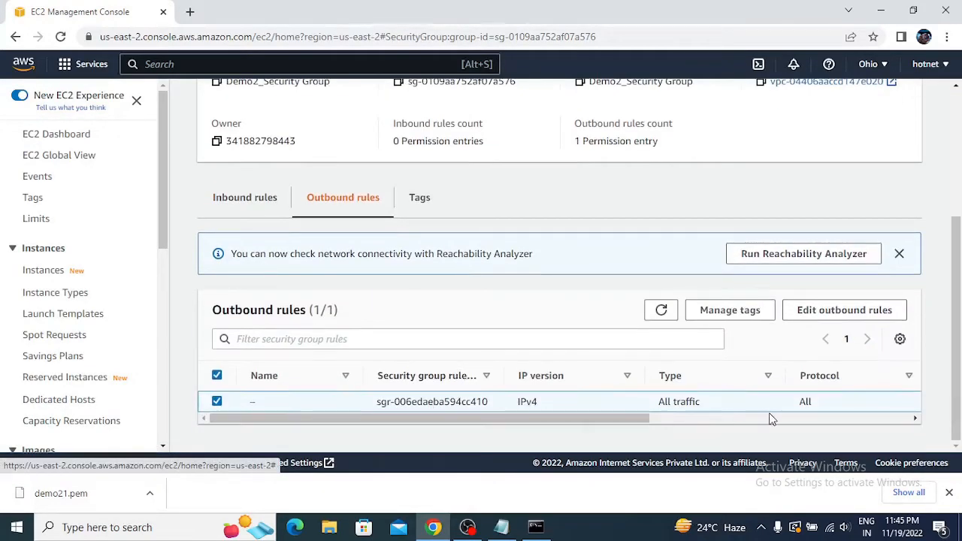
{"action": "left_click_drag", "start_coordinate": [643, 419], "coordinate": [529, 416]}
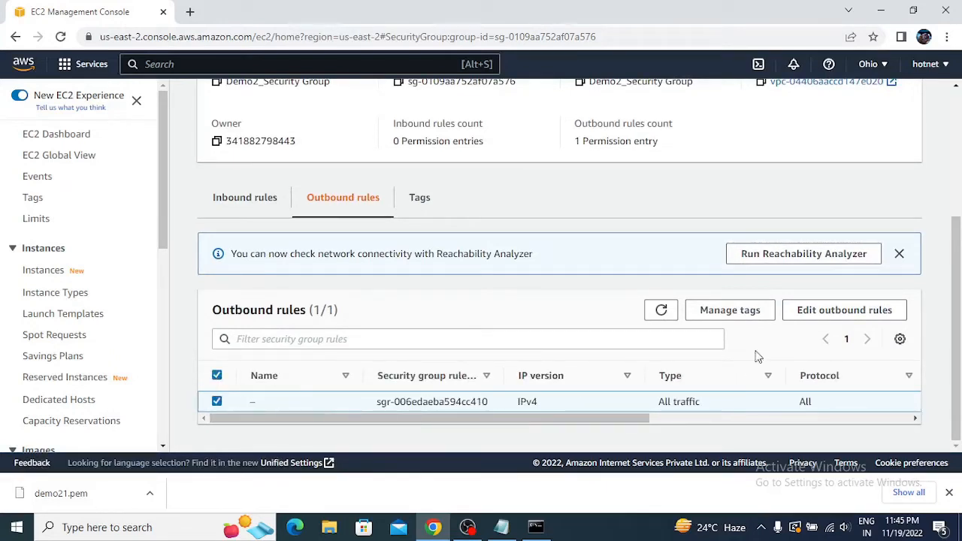
{"action": "left_click", "coordinate": [846, 311]}
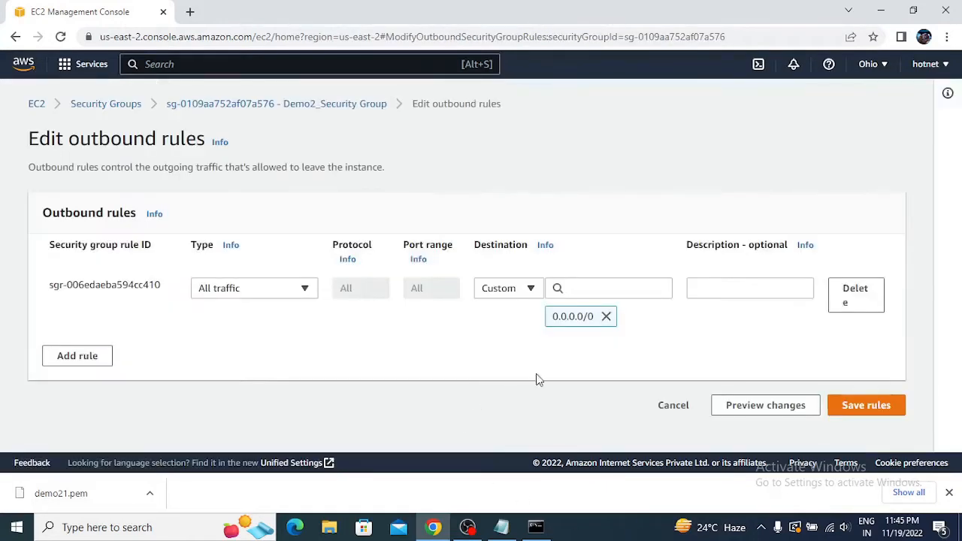
{"action": "left_click", "coordinate": [879, 406]}
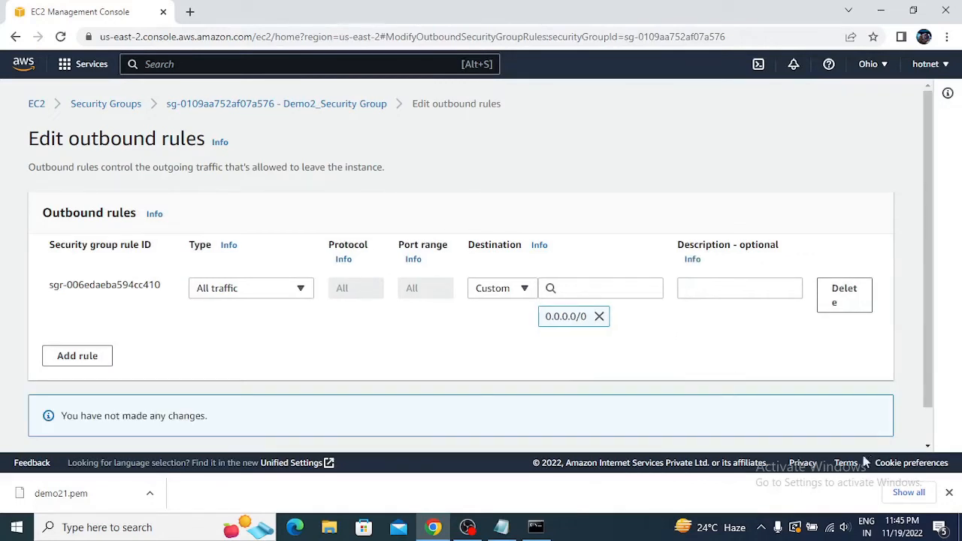
{"action": "left_click", "coordinate": [843, 302]}
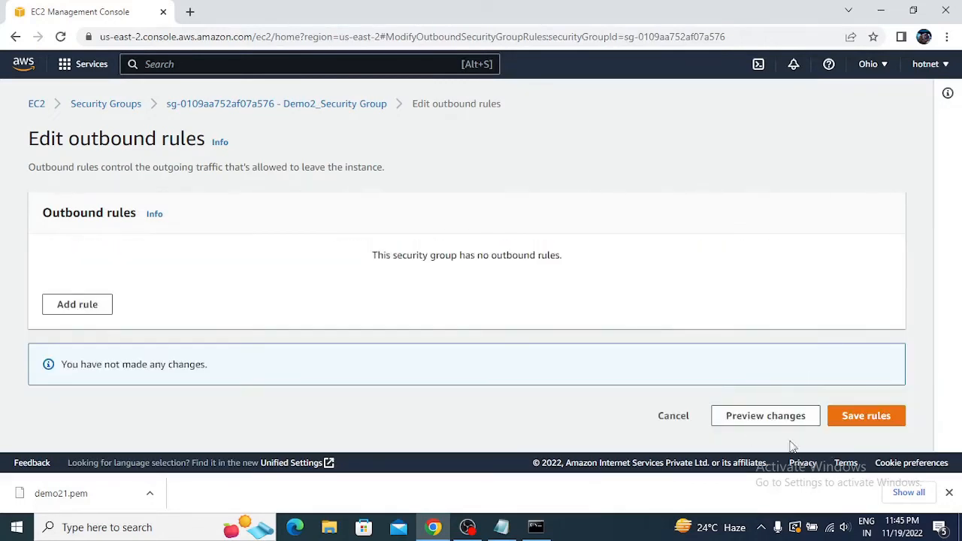
{"action": "left_click", "coordinate": [870, 420]}
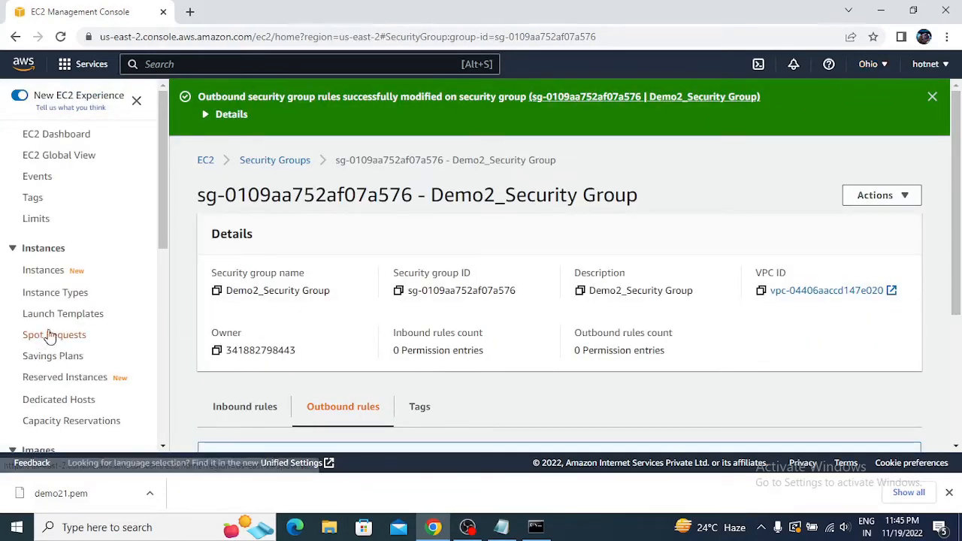
Reopen Demo2_Security Group from the security groups list and check both its inbound and outbound rules.
{"action": "scroll", "coordinate": [45, 339], "scroll_direction": "down", "scroll_amount": 4}
{"action": "scroll", "coordinate": [64, 335], "scroll_direction": "down", "scroll_amount": 1}
{"action": "left_click", "coordinate": [59, 285]}
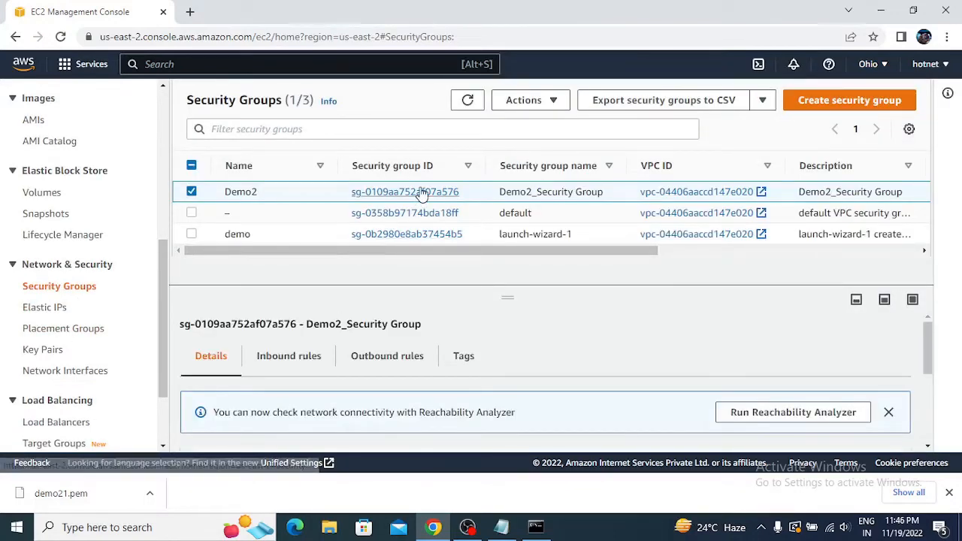
{"action": "left_click", "coordinate": [415, 192]}
{"action": "scroll", "coordinate": [301, 316], "scroll_direction": "down", "scroll_amount": 1}
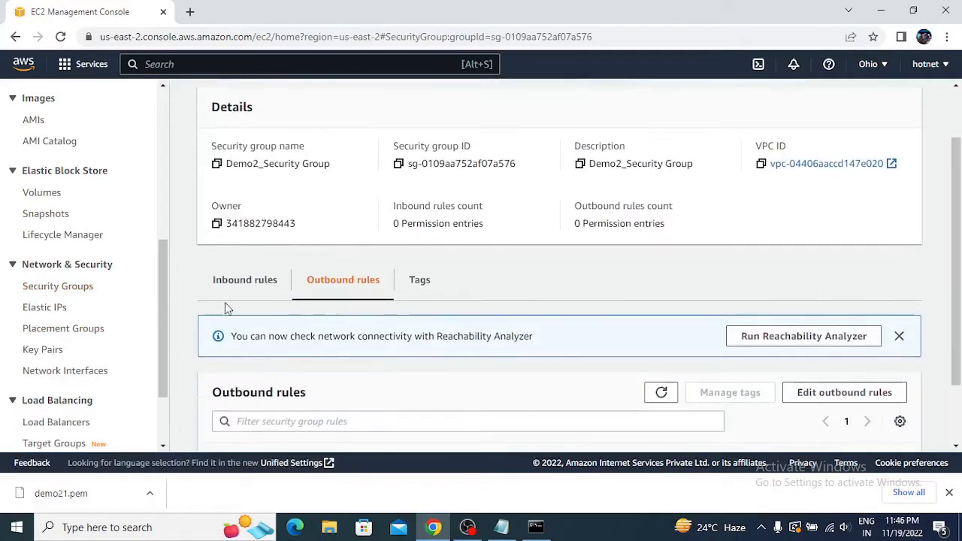
{"action": "left_click", "coordinate": [230, 288]}
{"action": "scroll", "coordinate": [396, 383], "scroll_direction": "down", "scroll_amount": 1}
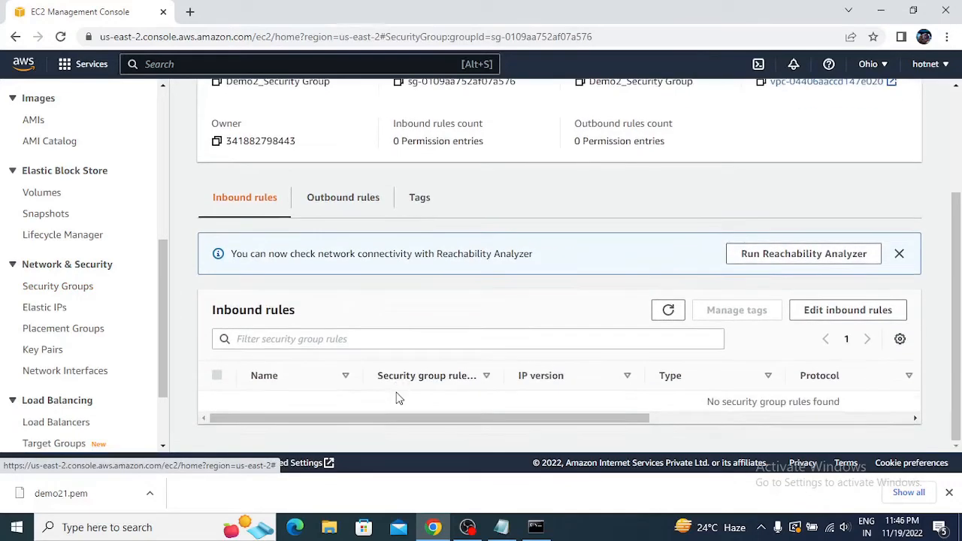
{"action": "left_click", "coordinate": [336, 200]}
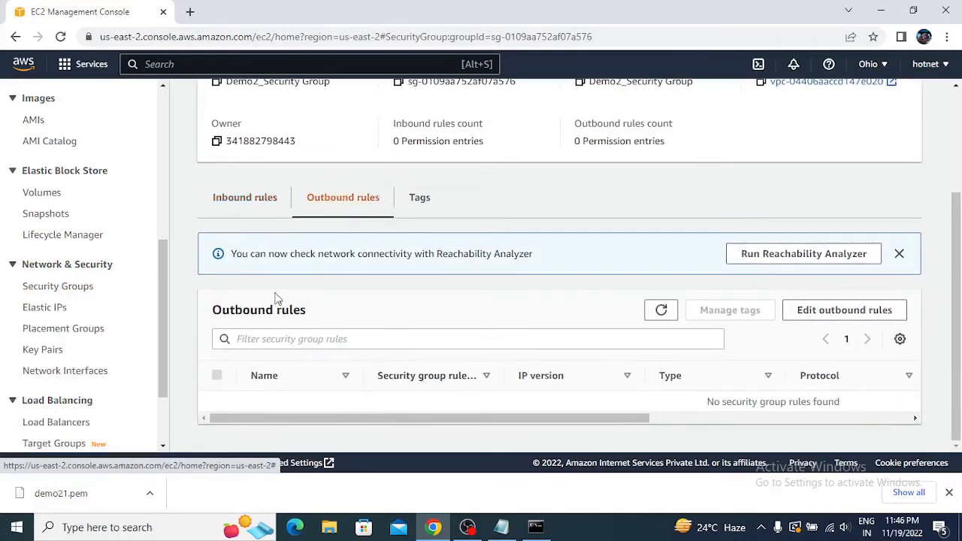
Return to the instances list, reload it and open the instance summary of demo-VM.
{"action": "left_click", "coordinate": [238, 200]}
{"action": "scroll", "coordinate": [333, 337], "scroll_direction": "up", "scroll_amount": 2}
{"action": "scroll", "coordinate": [81, 315], "scroll_direction": "up", "scroll_amount": 5}
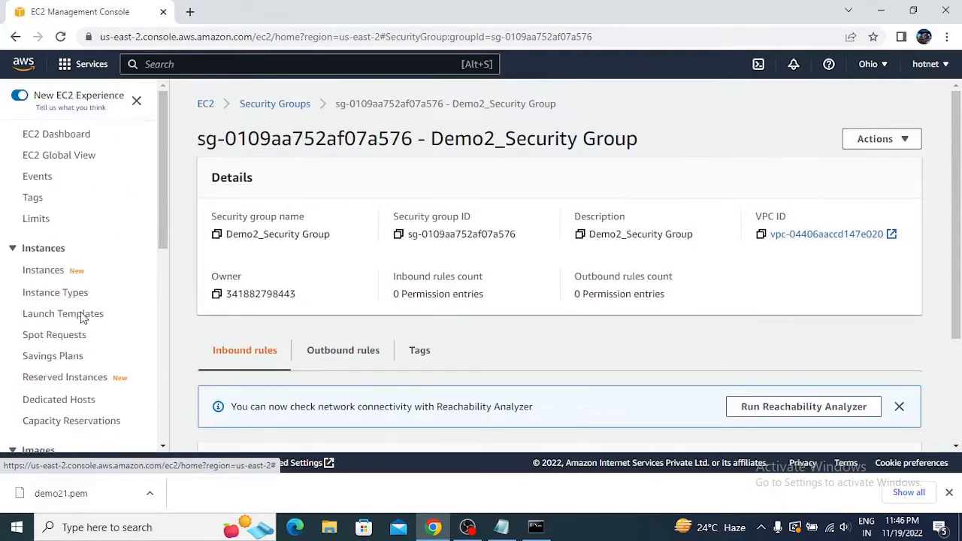
{"action": "left_click", "coordinate": [47, 271]}
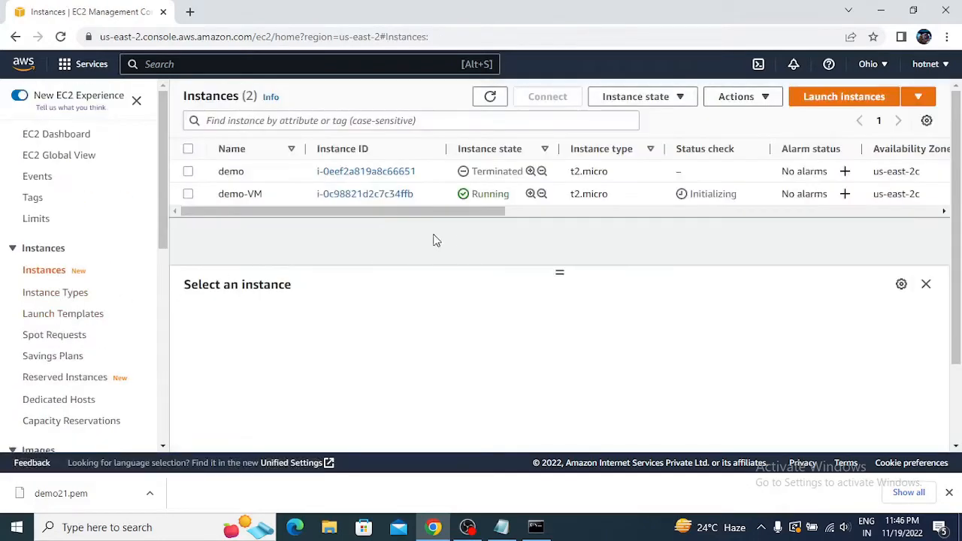
{"action": "left_click", "coordinate": [60, 36]}
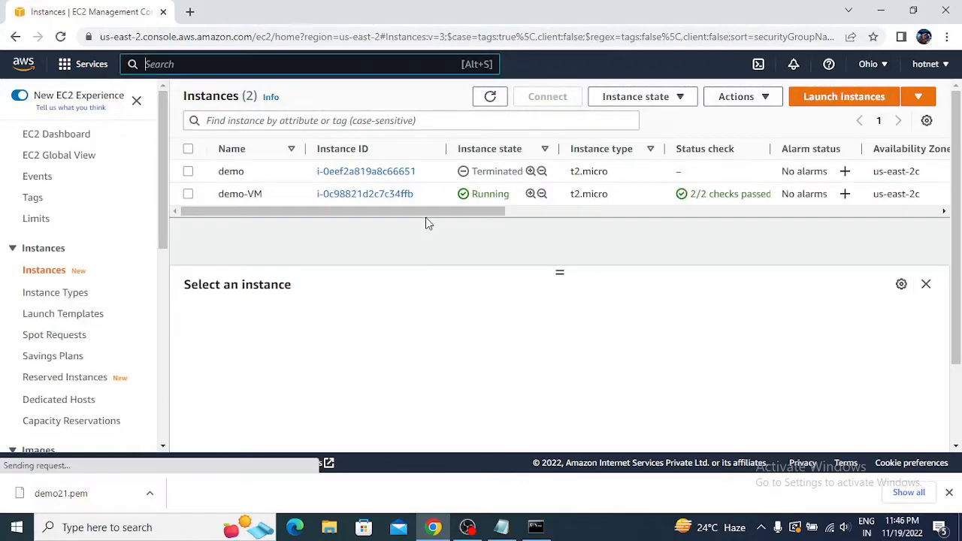
{"action": "left_click", "coordinate": [366, 194]}
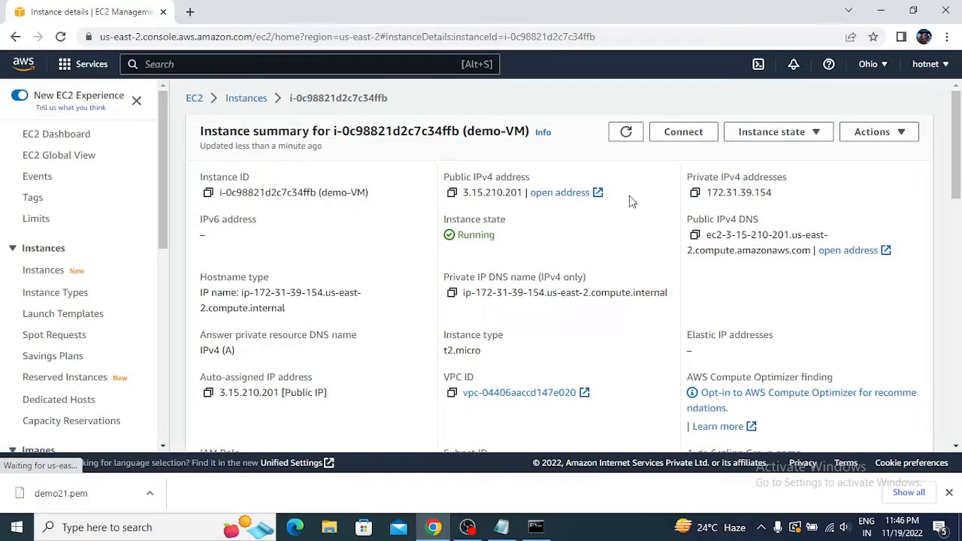
Open the connection page for demo-VM and show its RDP client details.
{"action": "left_click", "coordinate": [684, 131]}
{"action": "scroll", "coordinate": [407, 257], "scroll_direction": "down", "scroll_amount": 2}
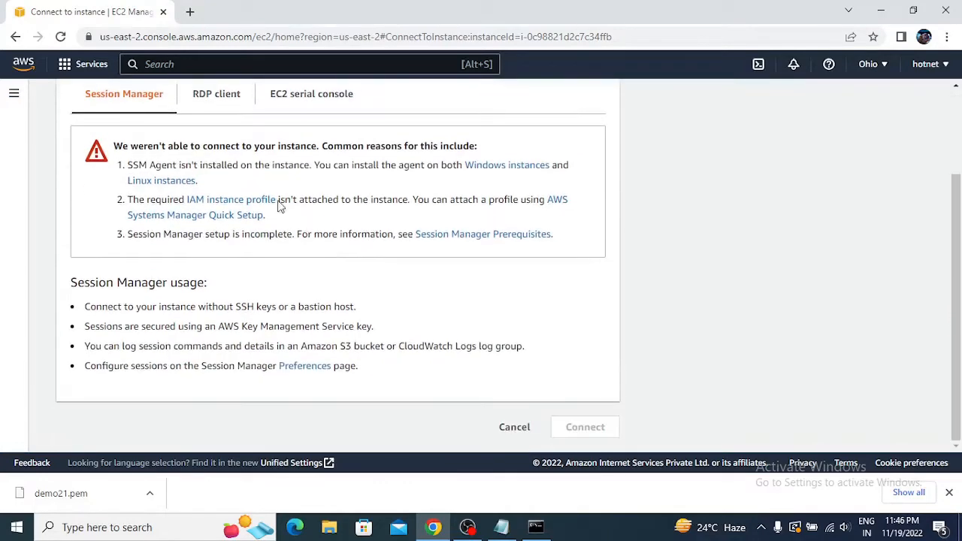
{"action": "left_click", "coordinate": [216, 98]}
{"action": "scroll", "coordinate": [323, 308], "scroll_direction": "down", "scroll_amount": 3}
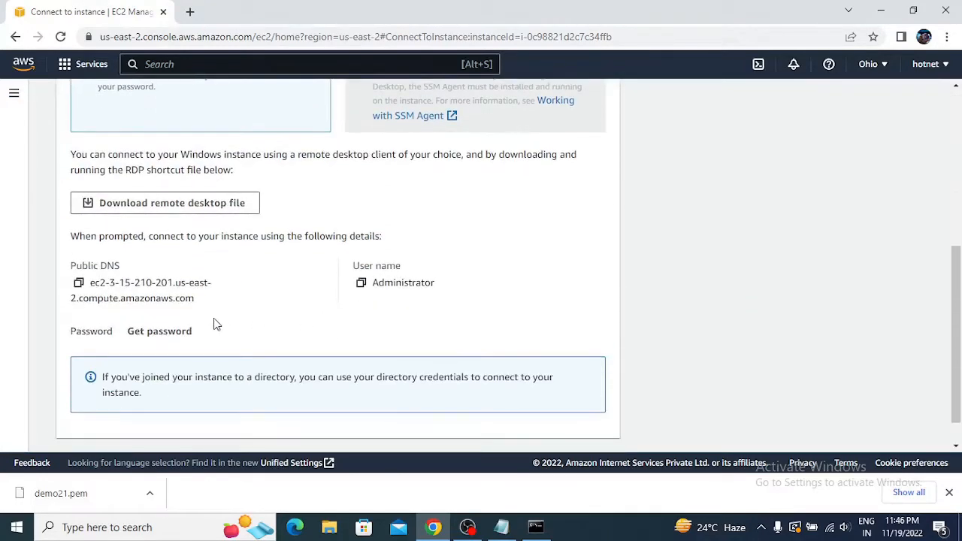
Retrieve demo-VM's Windows administrator password by uploading the private key file demo21.pem and decrypting it.
{"action": "left_click", "coordinate": [143, 334]}
{"action": "left_click", "coordinate": [164, 331]}
{"action": "left_click", "coordinate": [190, 127]}
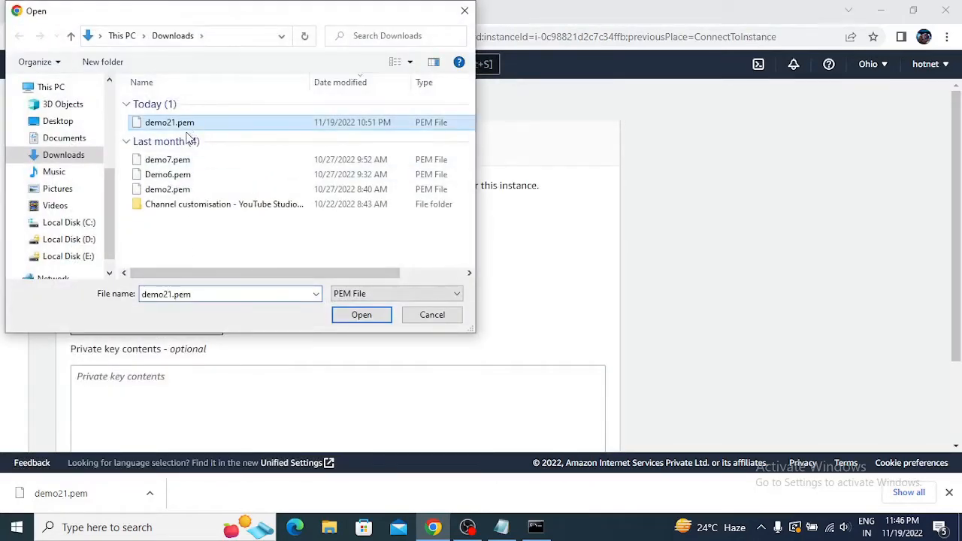
{"action": "left_click", "coordinate": [365, 316]}
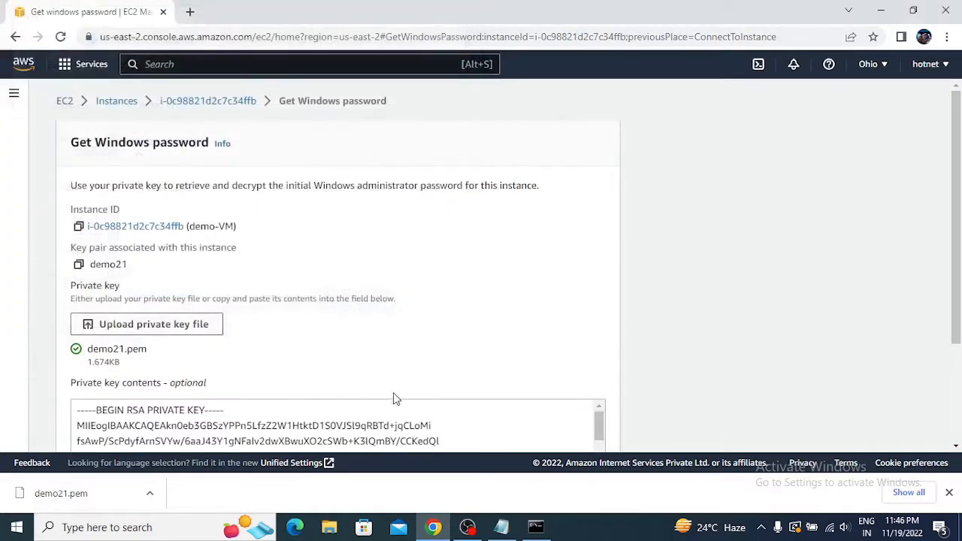
{"action": "scroll", "coordinate": [380, 400], "scroll_direction": "down", "scroll_amount": 3}
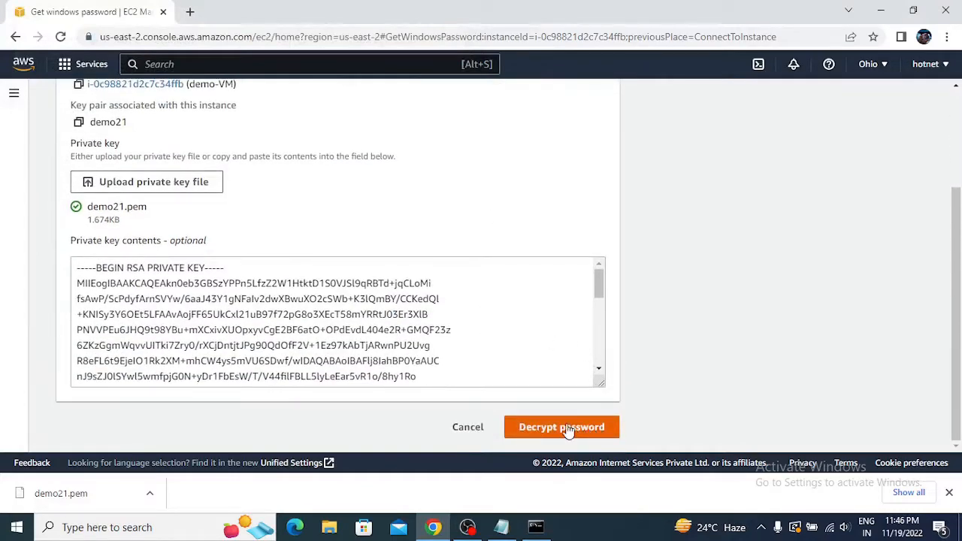
{"action": "left_click", "coordinate": [568, 428]}
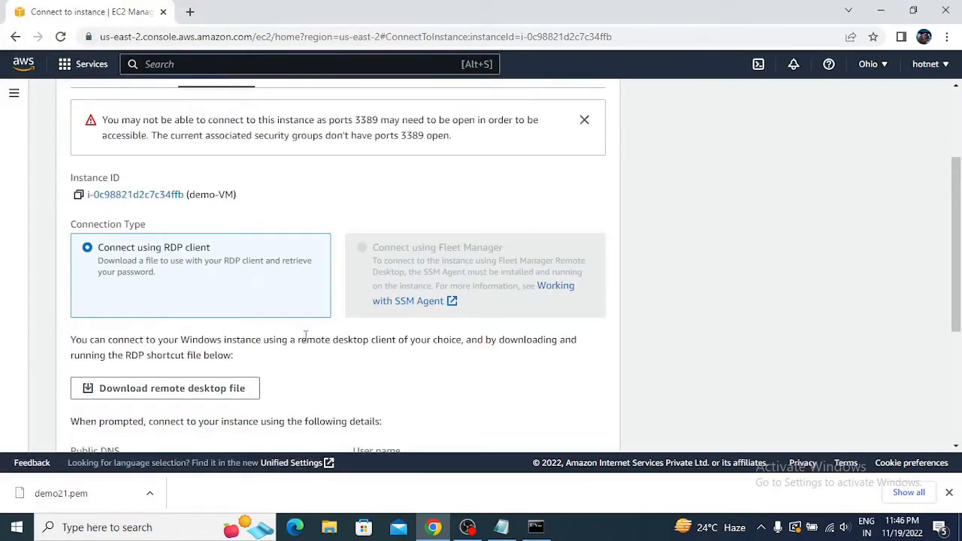
Copy the decrypted administrator password and paste it into a new Notepad document.
{"action": "scroll", "coordinate": [275, 314], "scroll_direction": "down", "scroll_amount": 3}
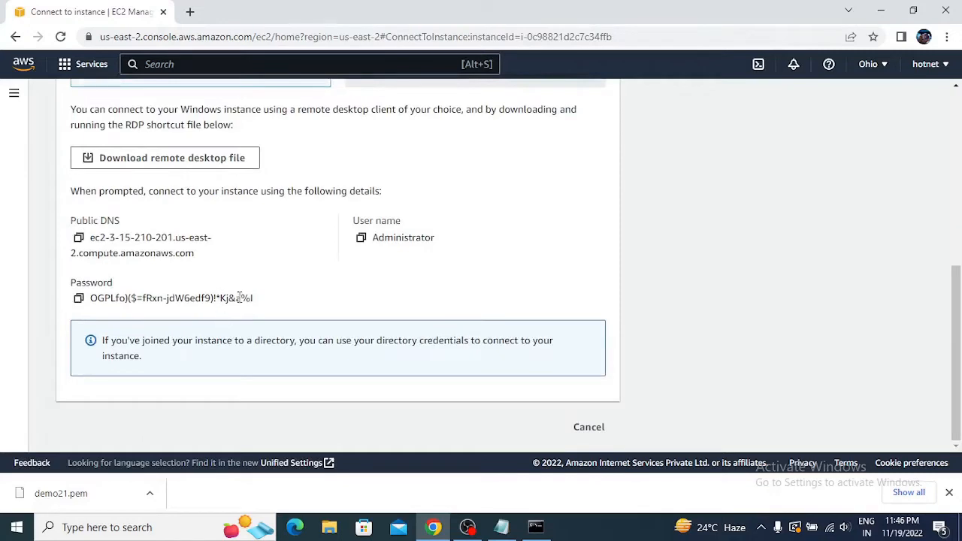
{"action": "left_click_drag", "start_coordinate": [262, 301], "coordinate": [89, 299]}
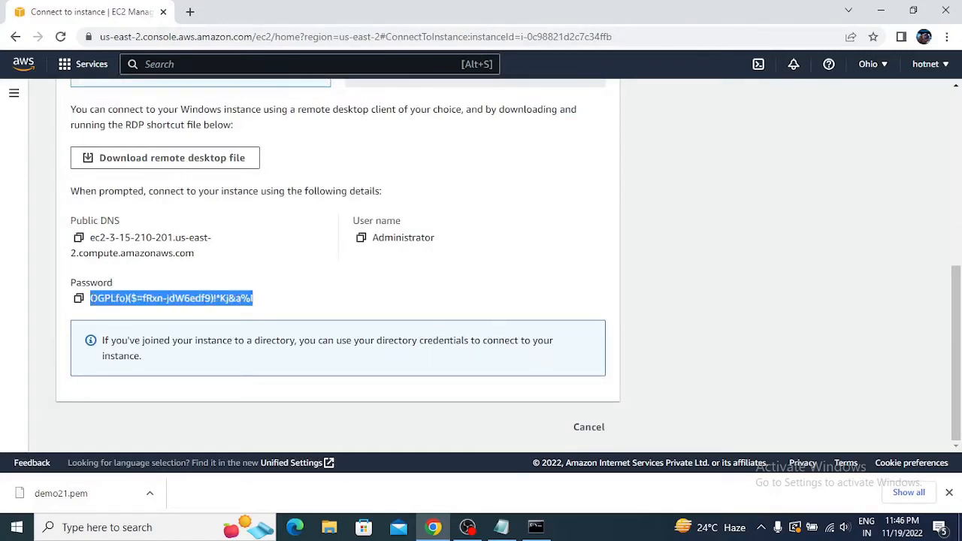
{"action": "key", "text": "super+r"}
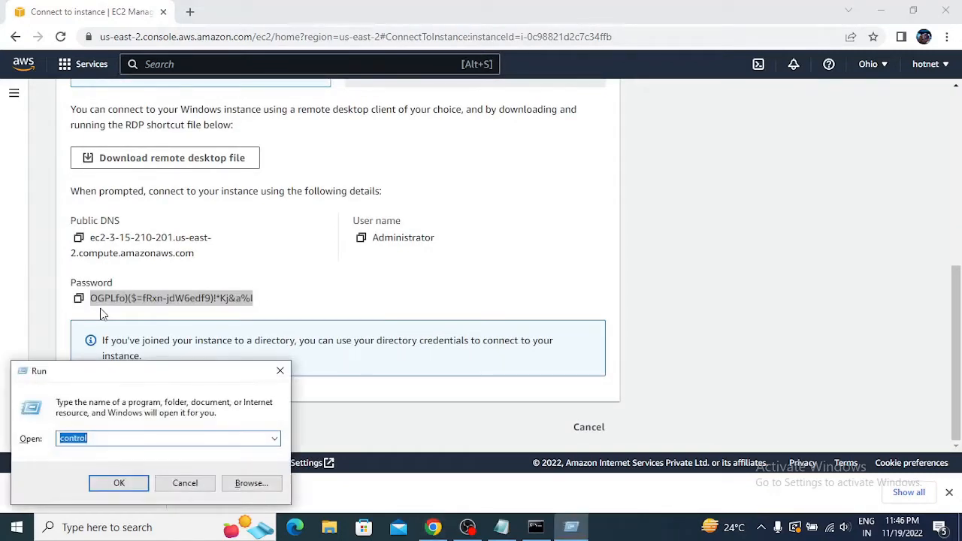
{"action": "type", "text": "notepad"}
{"action": "key", "text": "Return"}
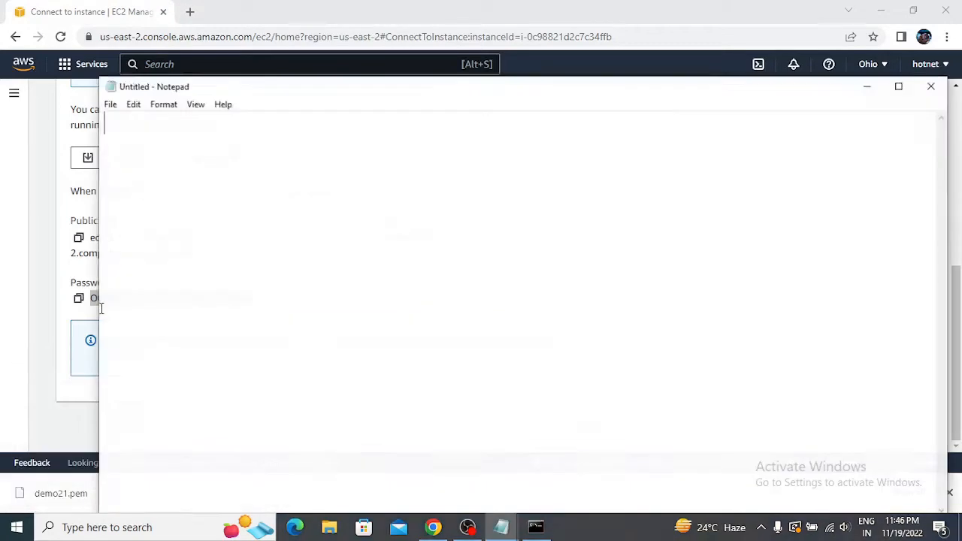
{"action": "key", "text": "ctrl+v"}
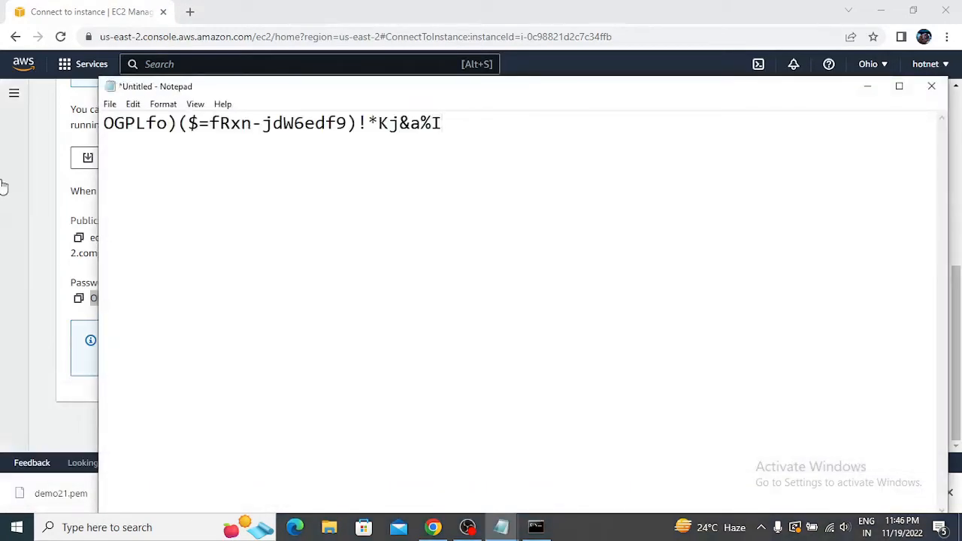
Add the user name administrator on its own line above the password in the Notepad document.
{"action": "key", "text": "Return"}
{"action": "left_click", "coordinate": [109, 123]}
{"action": "type", "text": "adm"}
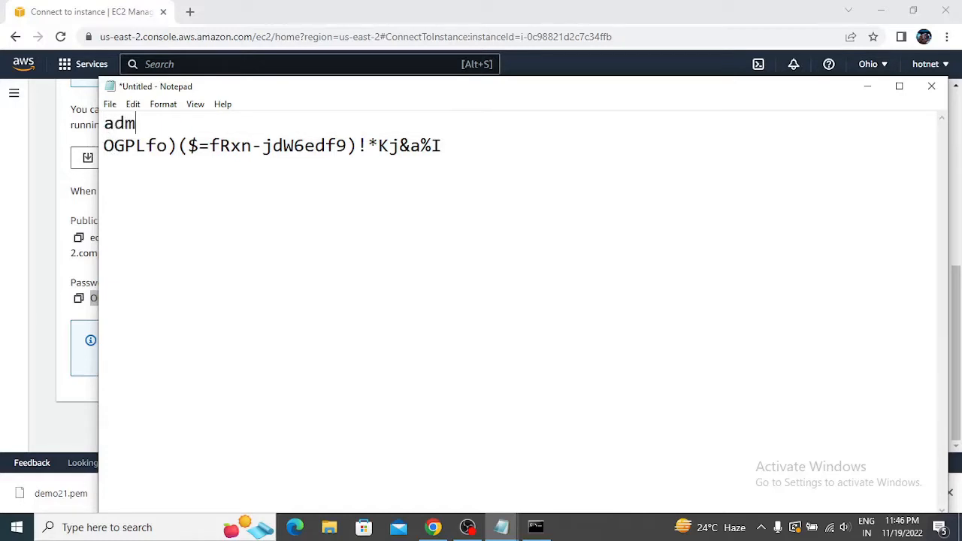
{"action": "type", "text": "inistrator"}
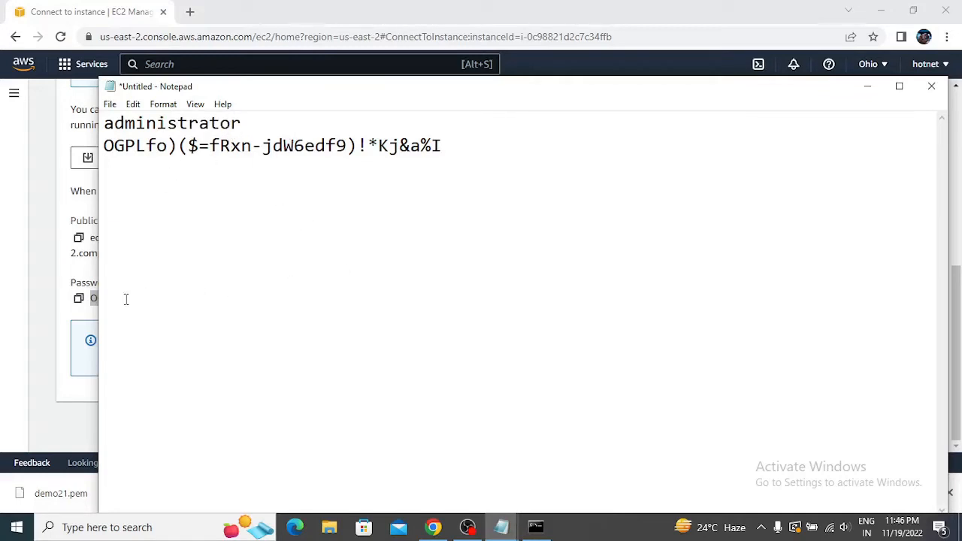
Switch back to Chrome, leave the connection page and check demo-VM's columns in the instances list, including its security group name.
{"action": "left_click", "coordinate": [69, 304]}
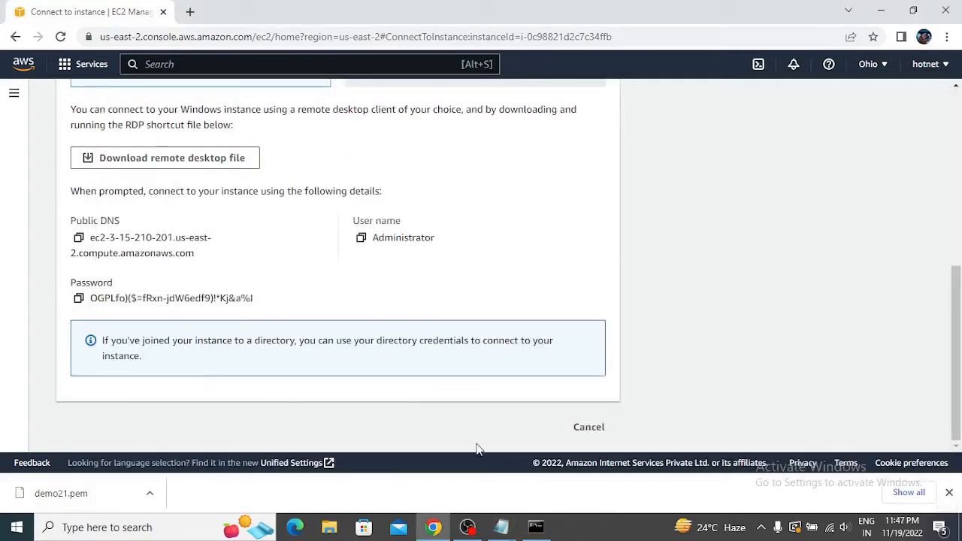
{"action": "scroll", "coordinate": [596, 434], "scroll_direction": "up", "scroll_amount": 6}
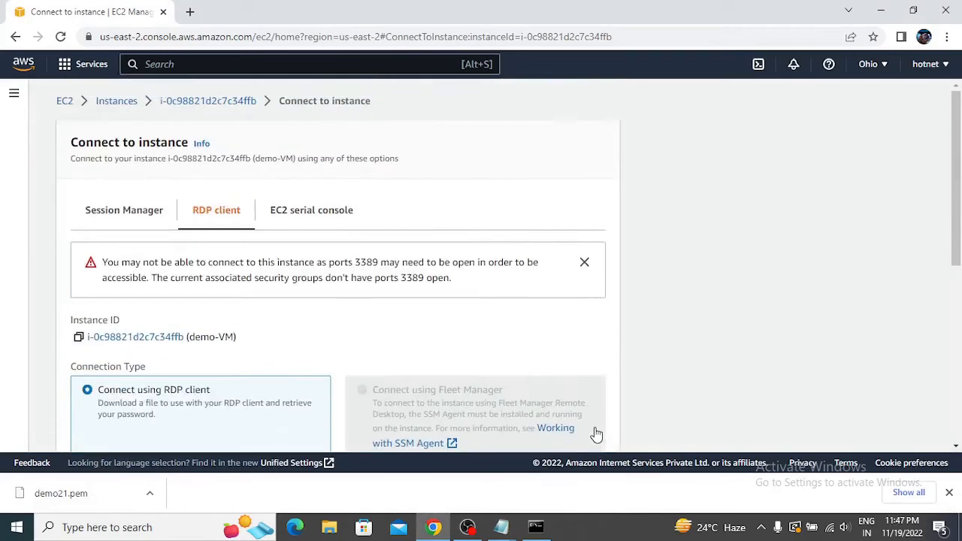
{"action": "scroll", "coordinate": [596, 434], "scroll_direction": "down", "scroll_amount": 5}
{"action": "left_click", "coordinate": [590, 449]}
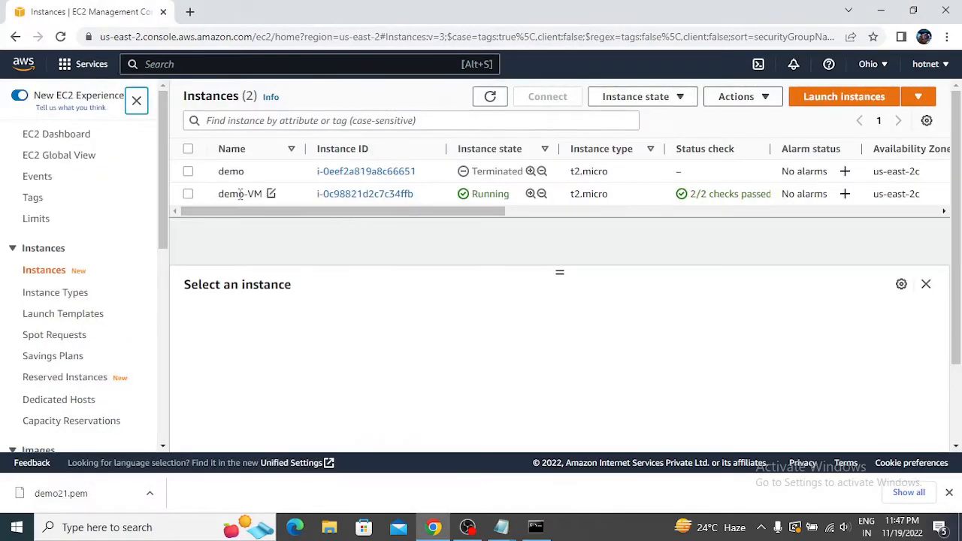
{"action": "left_click_drag", "start_coordinate": [292, 211], "coordinate": [439, 227]}
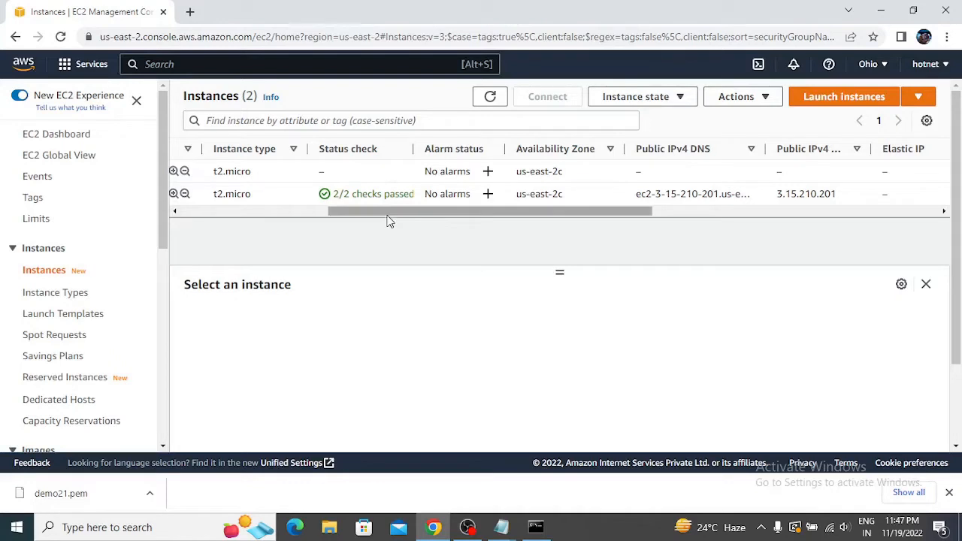
{"action": "left_click_drag", "start_coordinate": [388, 217], "coordinate": [256, 218]}
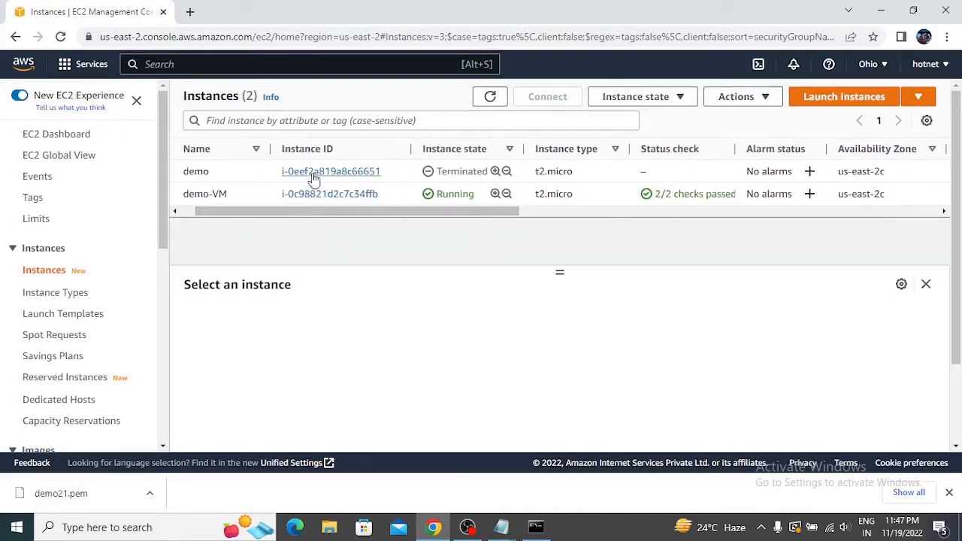
{"action": "left_click_drag", "start_coordinate": [338, 217], "coordinate": [726, 236]}
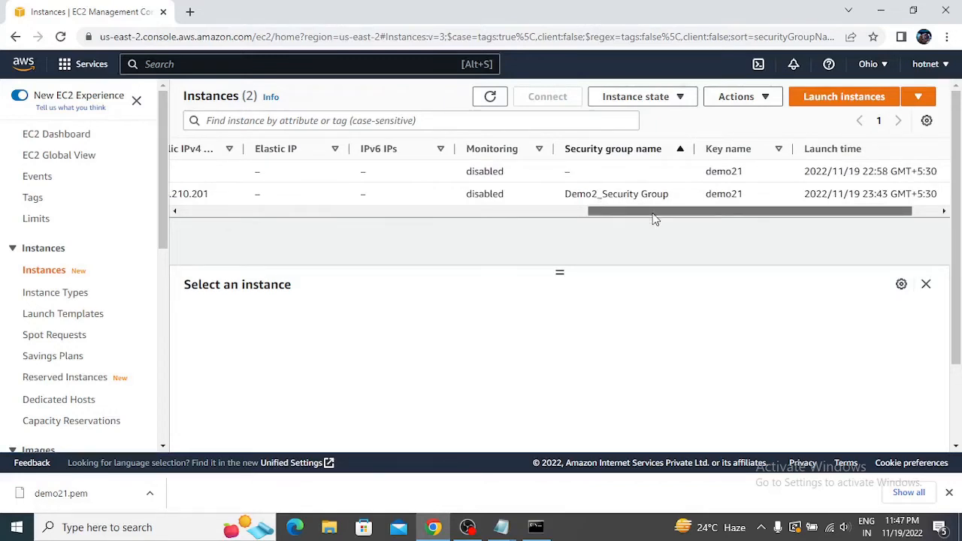
{"action": "left_click_drag", "start_coordinate": [654, 216], "coordinate": [285, 249]}
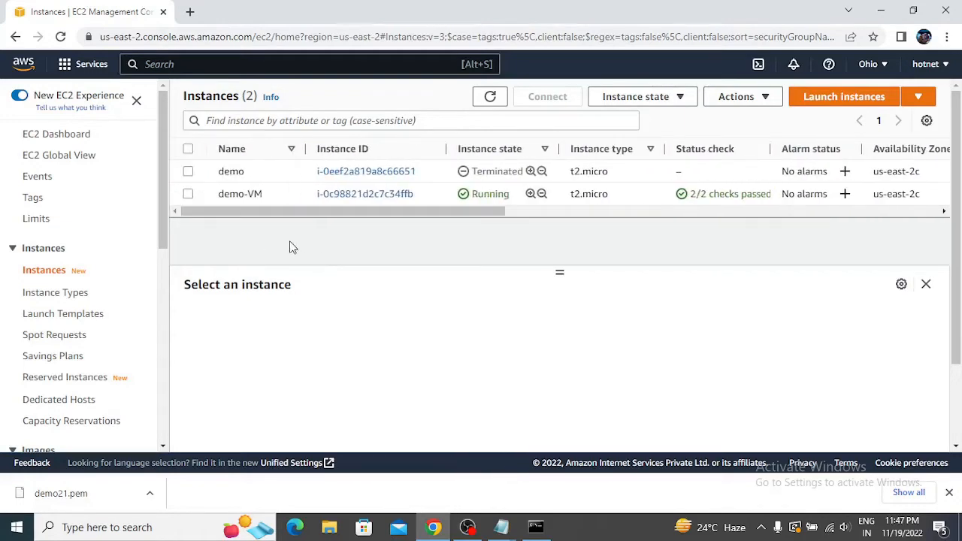
Open Demo2_Security Group from the security groups list and check its inbound and outbound rules.
{"action": "scroll", "coordinate": [128, 391], "scroll_direction": "down", "scroll_amount": 4}
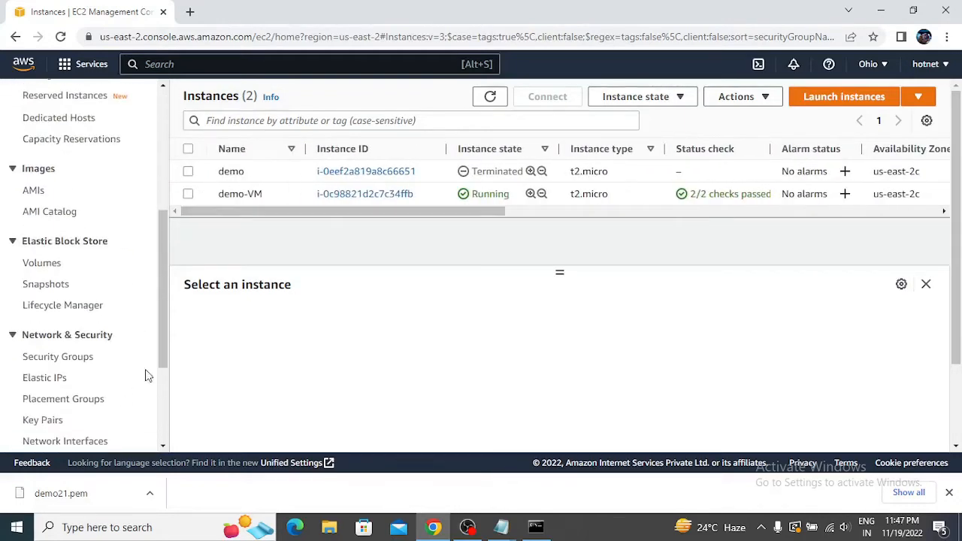
{"action": "left_click", "coordinate": [85, 360]}
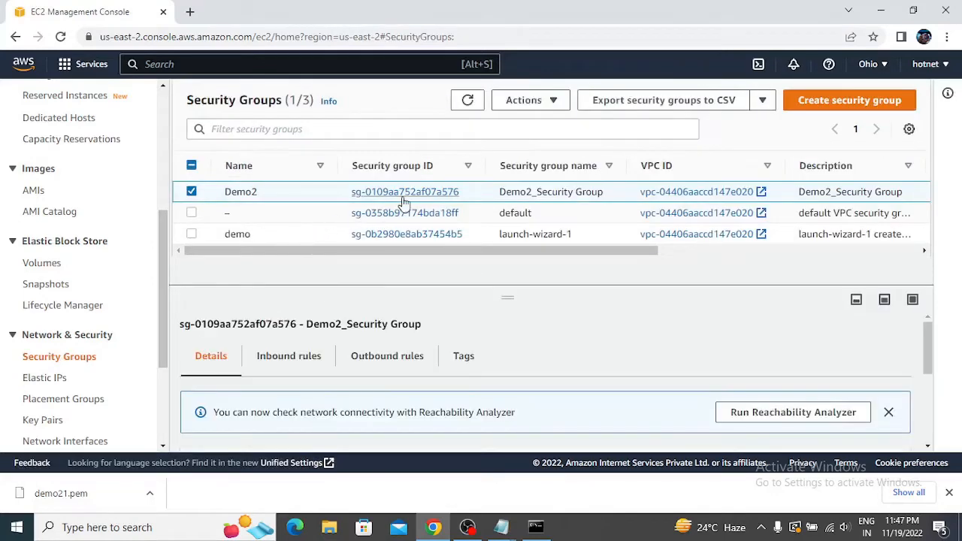
{"action": "left_click", "coordinate": [405, 197]}
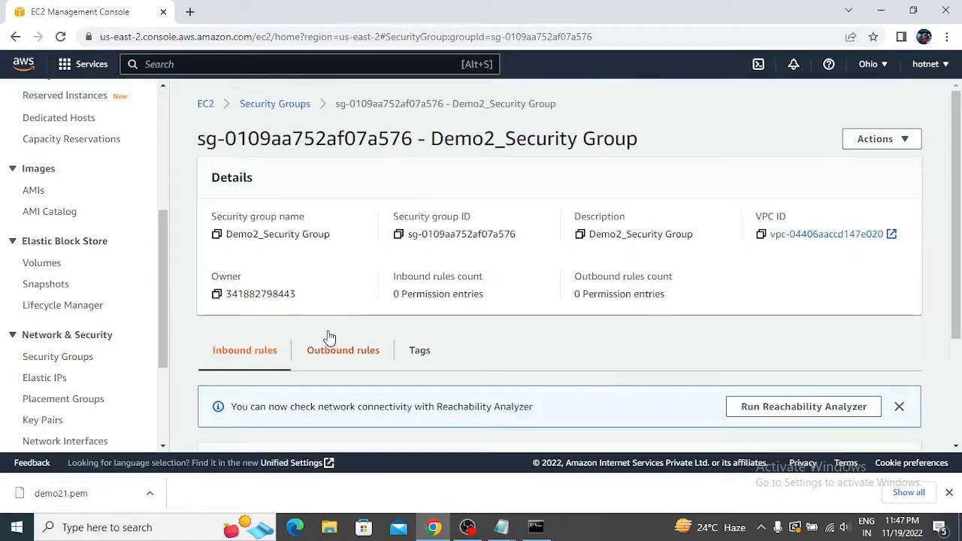
{"action": "scroll", "coordinate": [301, 331], "scroll_direction": "down", "scroll_amount": 2}
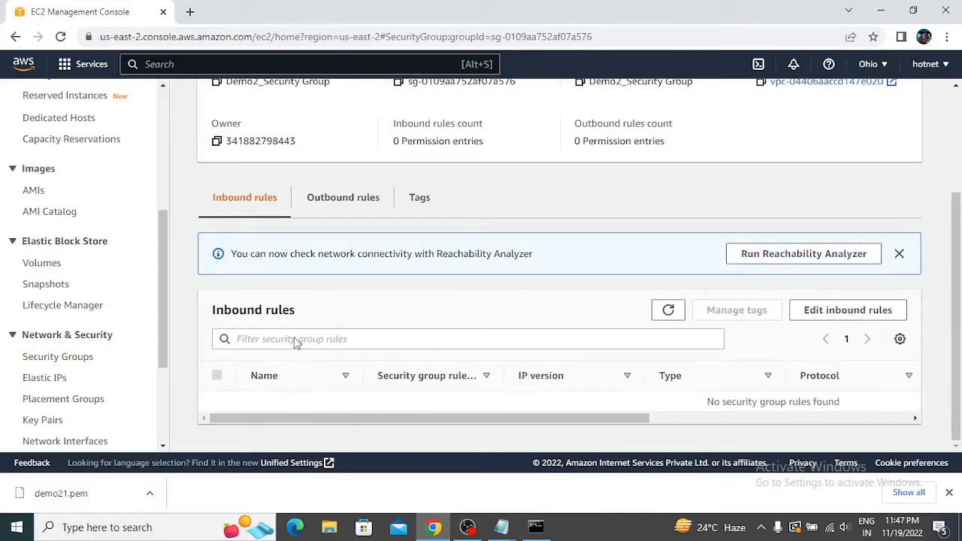
{"action": "left_click", "coordinate": [331, 209]}
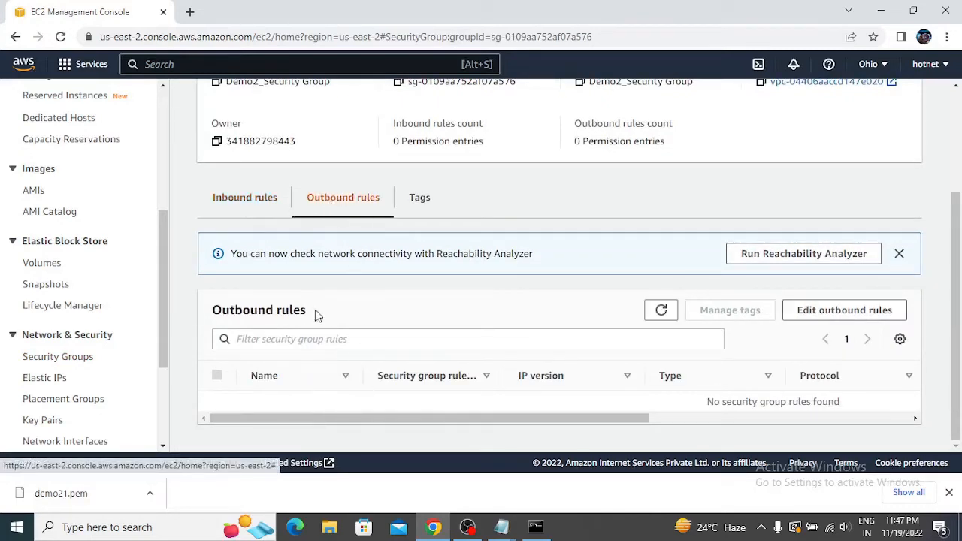
{"action": "left_click", "coordinate": [251, 202]}
{"action": "left_click", "coordinate": [348, 203]}
{"action": "left_click", "coordinate": [254, 198]}
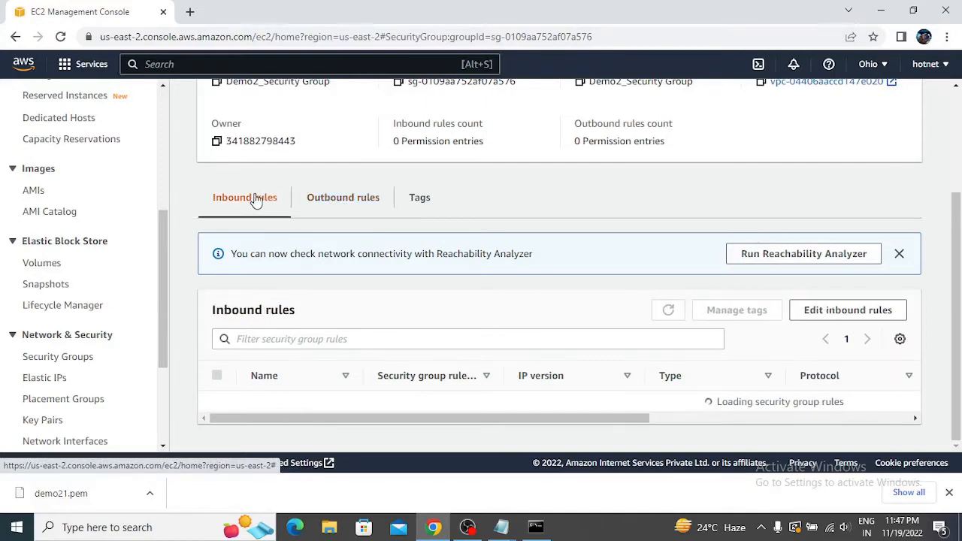
Launch Remote Desktop Connection by running mstsc.
{"action": "scroll", "coordinate": [134, 294], "scroll_direction": "up", "scroll_amount": 5}
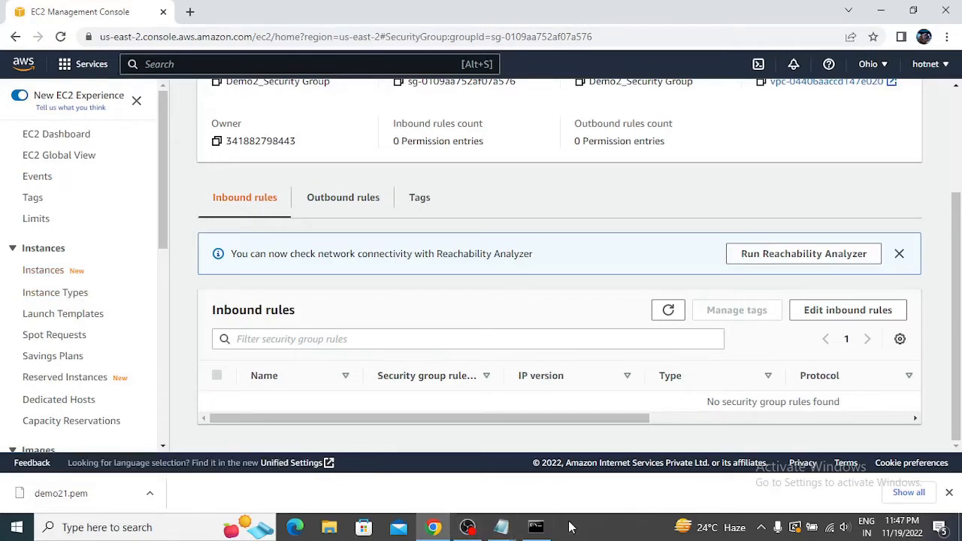
{"action": "key", "text": "super+r"}
{"action": "type", "text": "mstsc"}
{"action": "key", "text": "Return"}
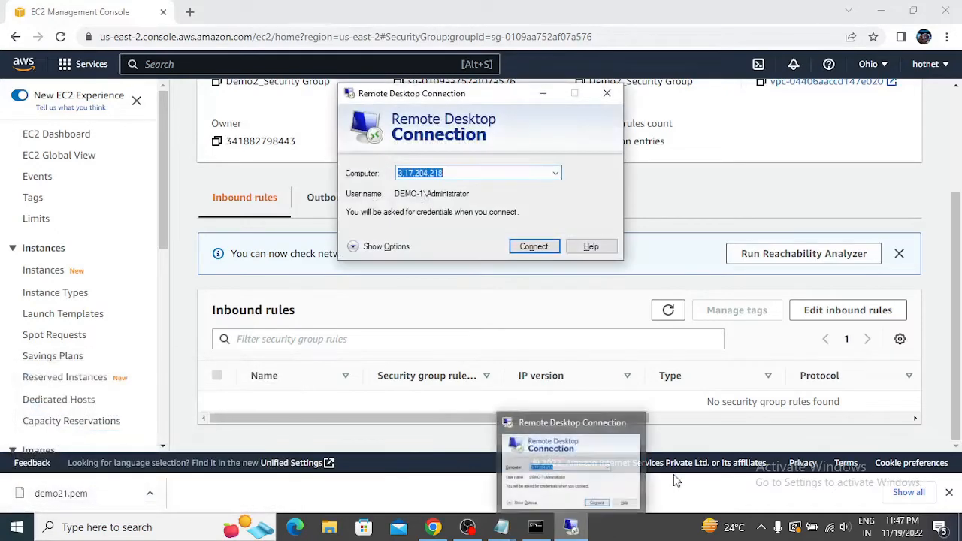
Return to the EC2 console in Chrome, open the instances list and copy demo-VM's public IPv4 address.
{"action": "left_click", "coordinate": [495, 308]}
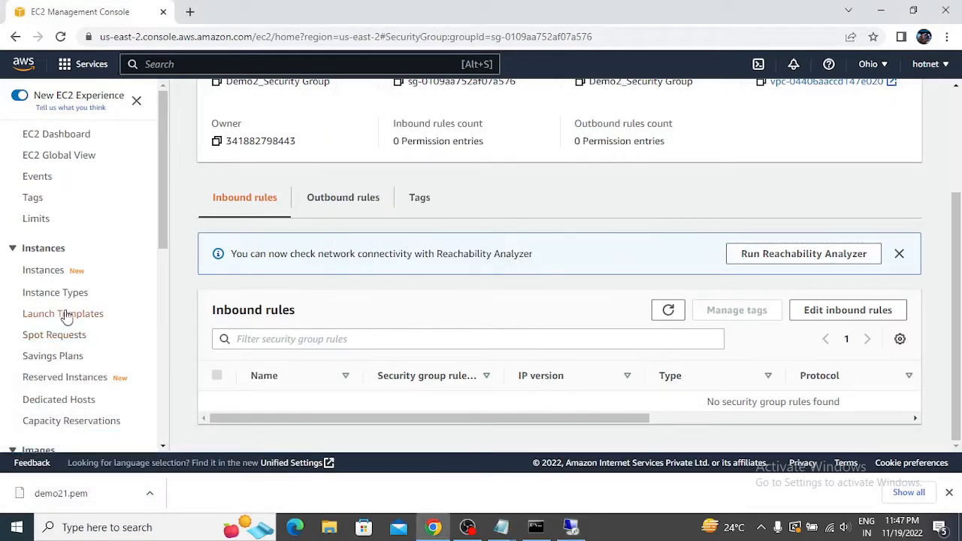
{"action": "left_click", "coordinate": [51, 272]}
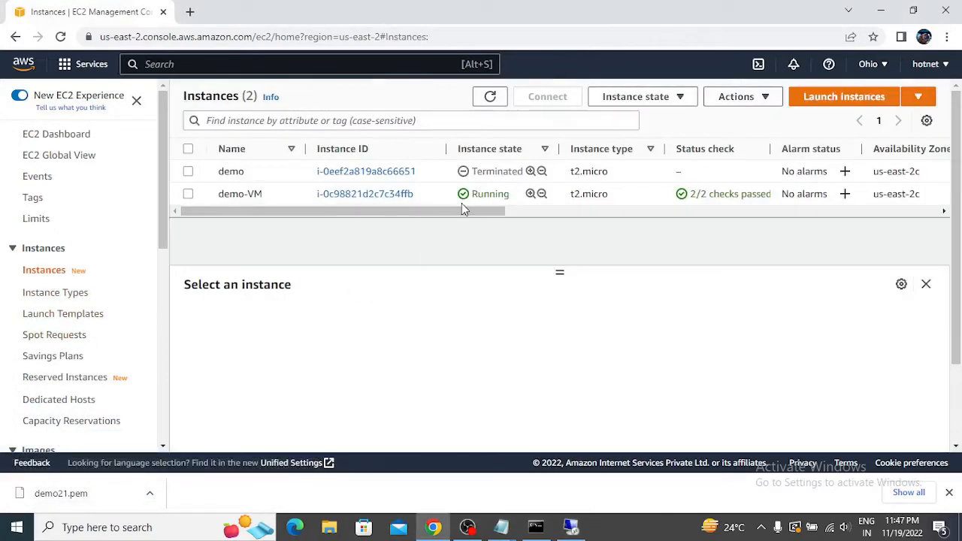
{"action": "left_click_drag", "start_coordinate": [460, 210], "coordinate": [628, 222]}
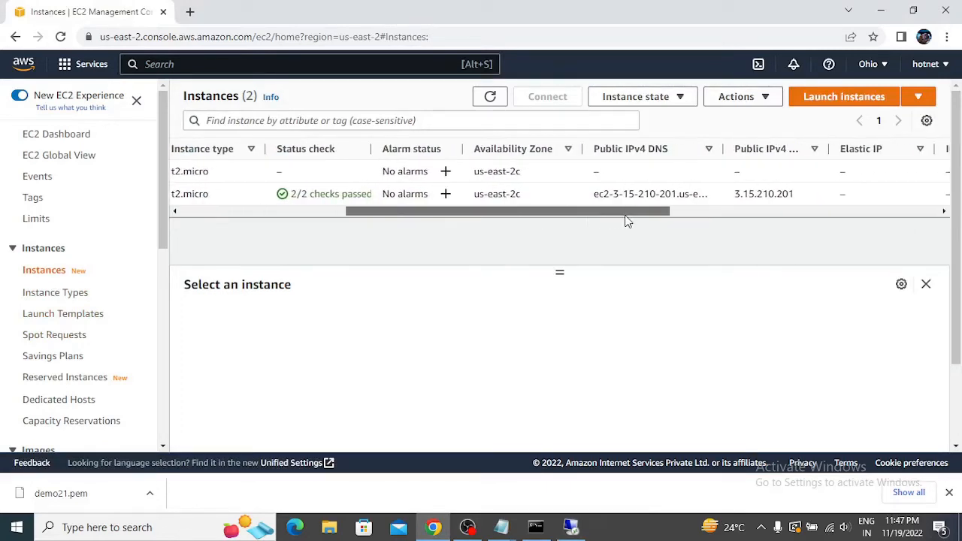
{"action": "left_click_drag", "start_coordinate": [795, 193], "coordinate": [735, 194]}
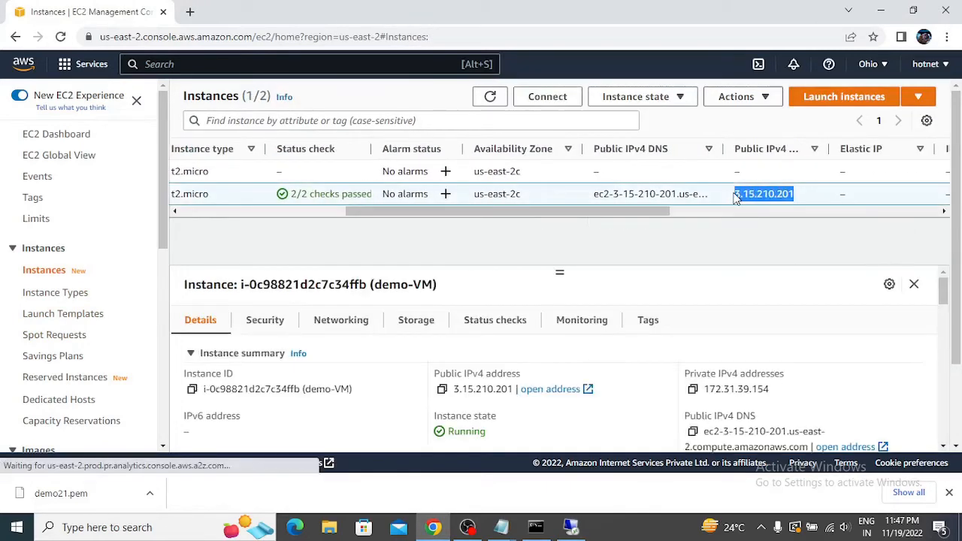
Try to connect to 3.15.210.201 with Remote Desktop Connection, and close its window after the attempt.
{"action": "left_click", "coordinate": [573, 525]}
{"action": "type", "text": "3.15.210.201"}
{"action": "left_click", "coordinate": [533, 248]}
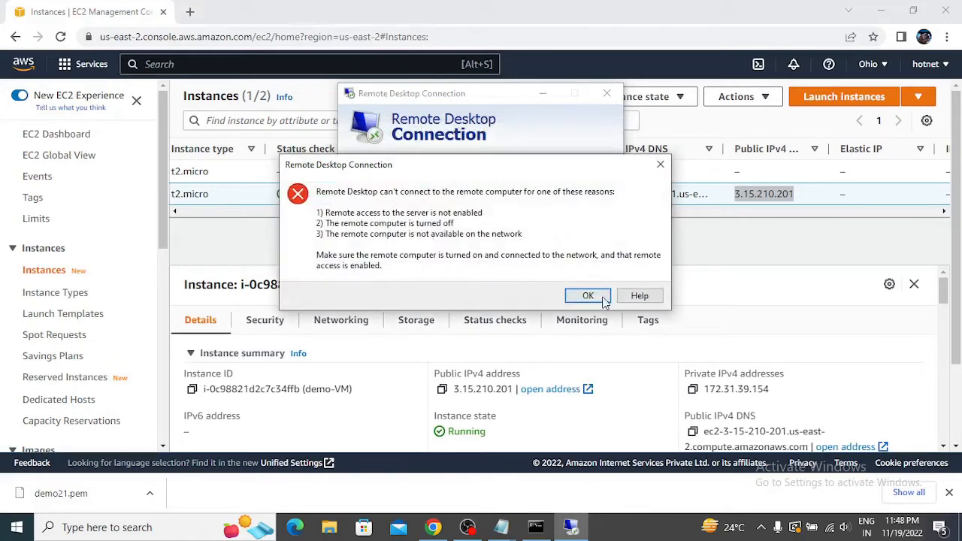
{"action": "left_click", "coordinate": [591, 296]}
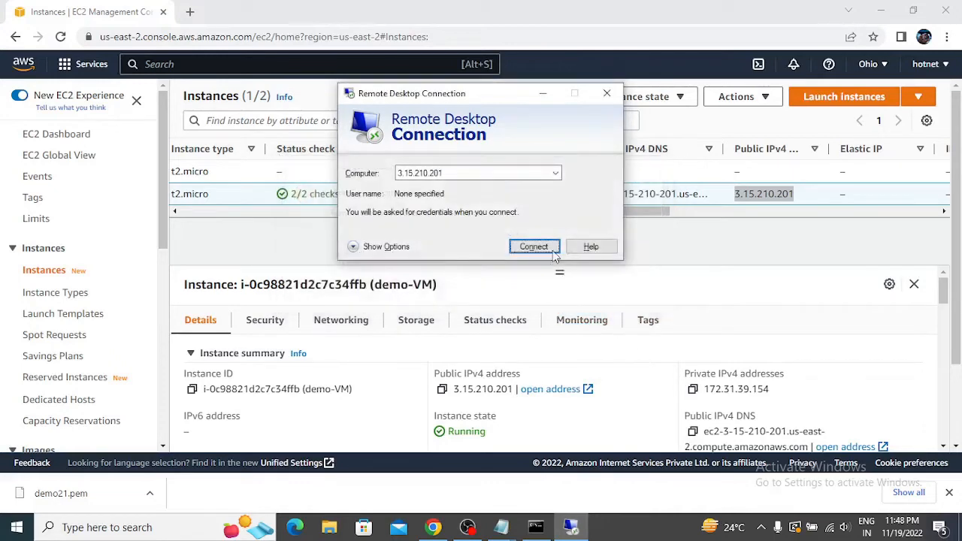
{"action": "left_click", "coordinate": [609, 93]}
{"action": "left_click", "coordinate": [867, 94]}
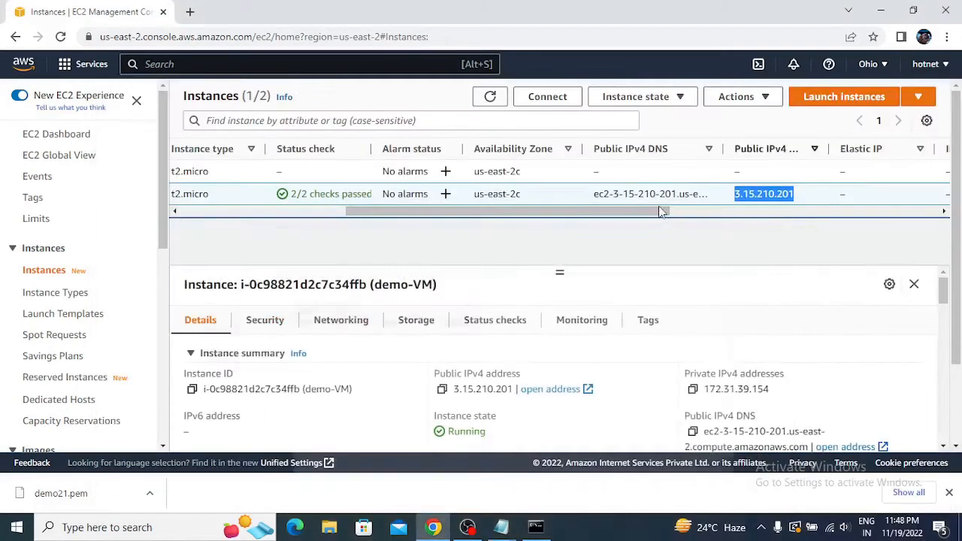
Open the details of Demo2_Security Group from the security groups list and go to its inbound rules.
{"action": "scroll", "coordinate": [73, 367], "scroll_direction": "down", "scroll_amount": 3}
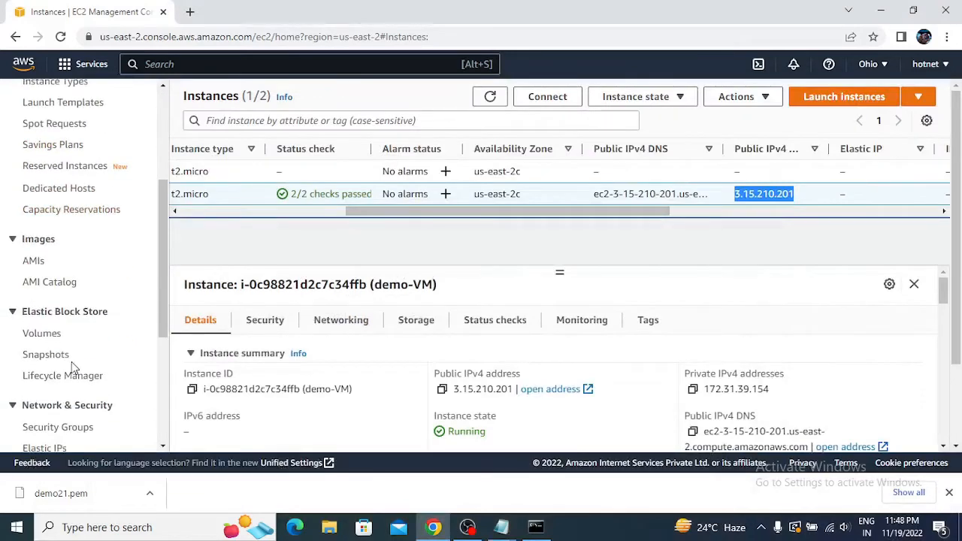
{"action": "scroll", "coordinate": [73, 367], "scroll_direction": "down", "scroll_amount": 2}
{"action": "left_click", "coordinate": [73, 286]}
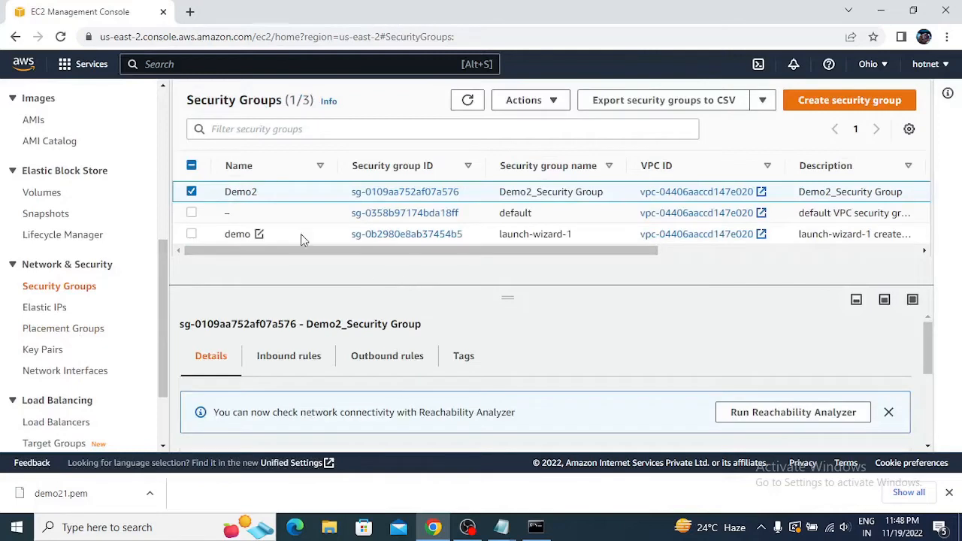
{"action": "left_click", "coordinate": [419, 192]}
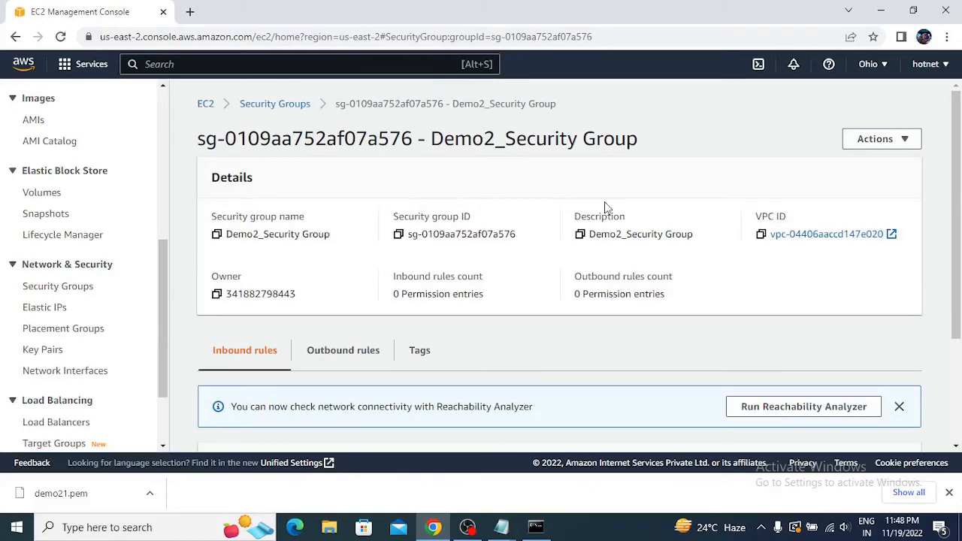
{"action": "scroll", "coordinate": [329, 219], "scroll_direction": "down", "scroll_amount": 1}
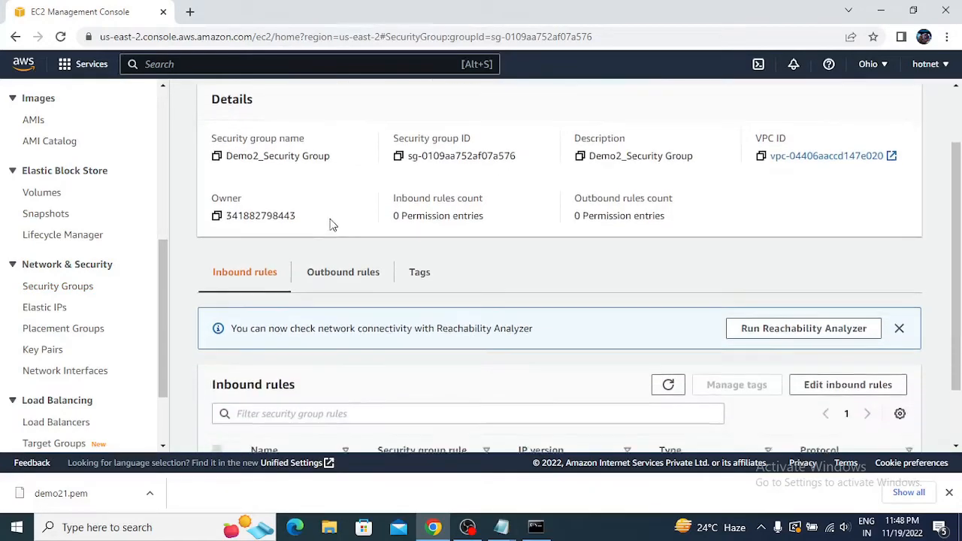
{"action": "scroll", "coordinate": [329, 219], "scroll_direction": "down", "scroll_amount": 1}
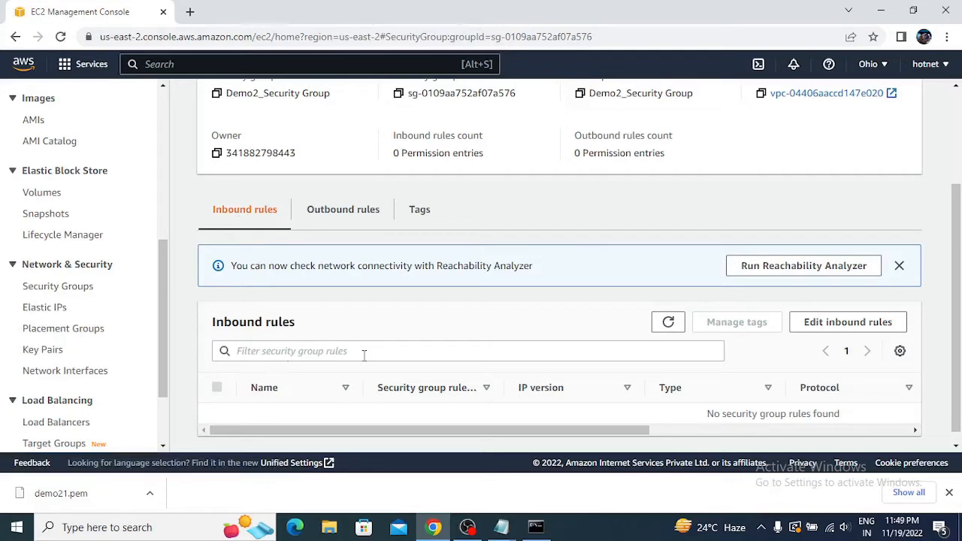
Edit the inbound rules of Demo2_Security Group and add a rule of type RDP.
{"action": "left_click", "coordinate": [845, 323]}
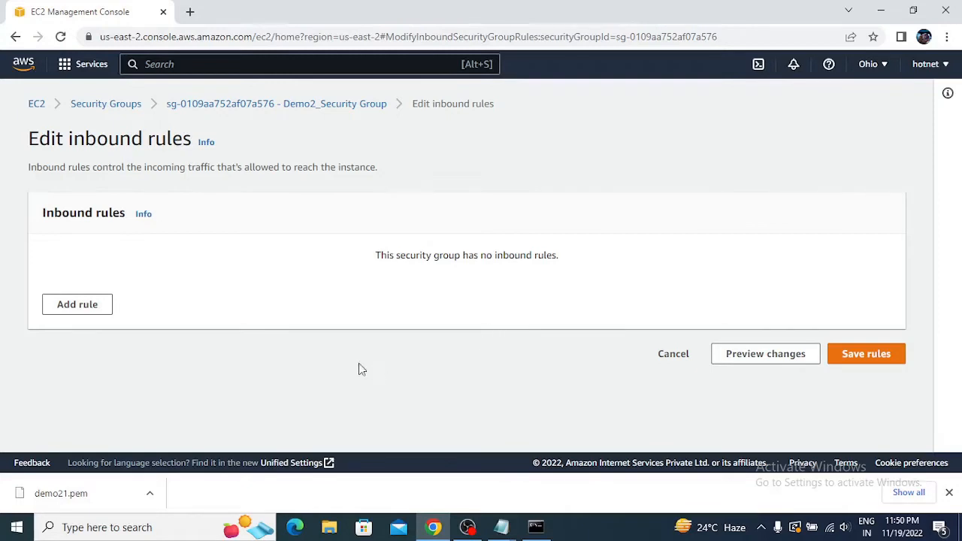
{"action": "left_click", "coordinate": [78, 304]}
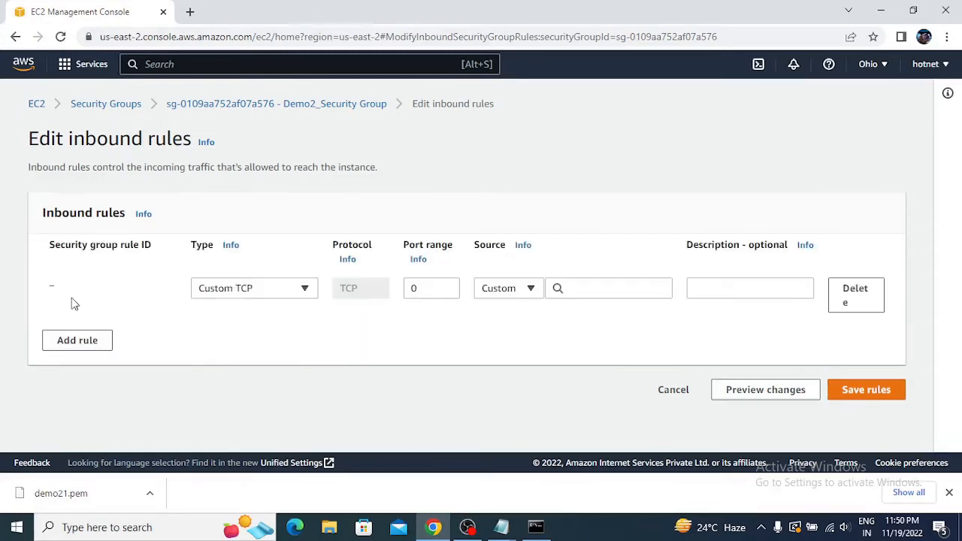
{"action": "left_click", "coordinate": [299, 291]}
{"action": "scroll", "coordinate": [273, 230], "scroll_direction": "down", "scroll_amount": 6}
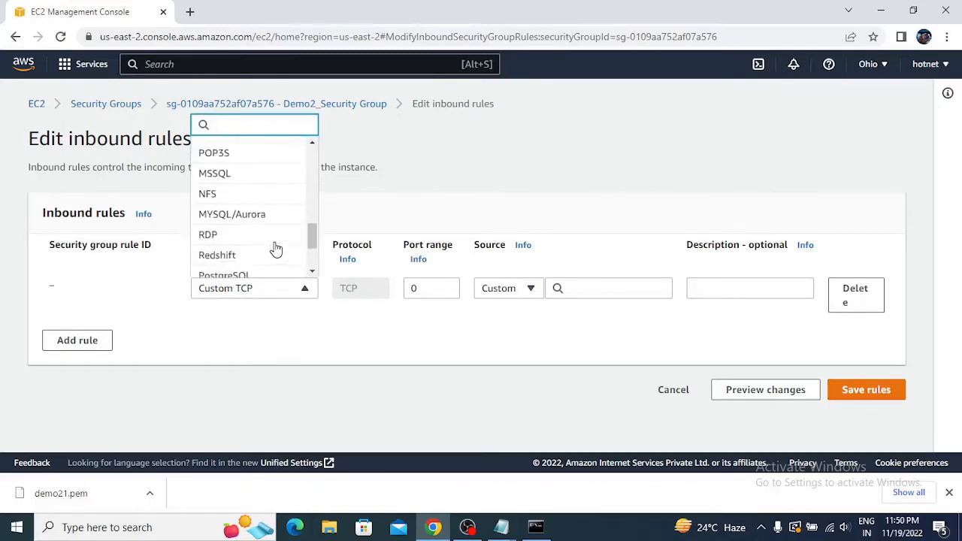
{"action": "scroll", "coordinate": [274, 251], "scroll_direction": "down", "scroll_amount": 2}
{"action": "left_click", "coordinate": [209, 164]}
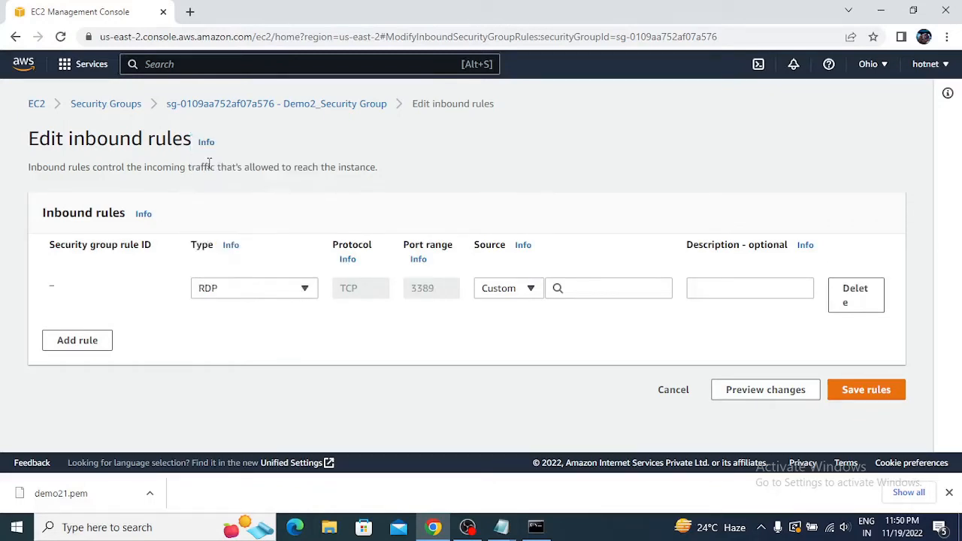
Examine the other available rule types, such as custom protocols, HTTP and database services, keeping RDP as the type.
{"action": "left_click", "coordinate": [272, 293]}
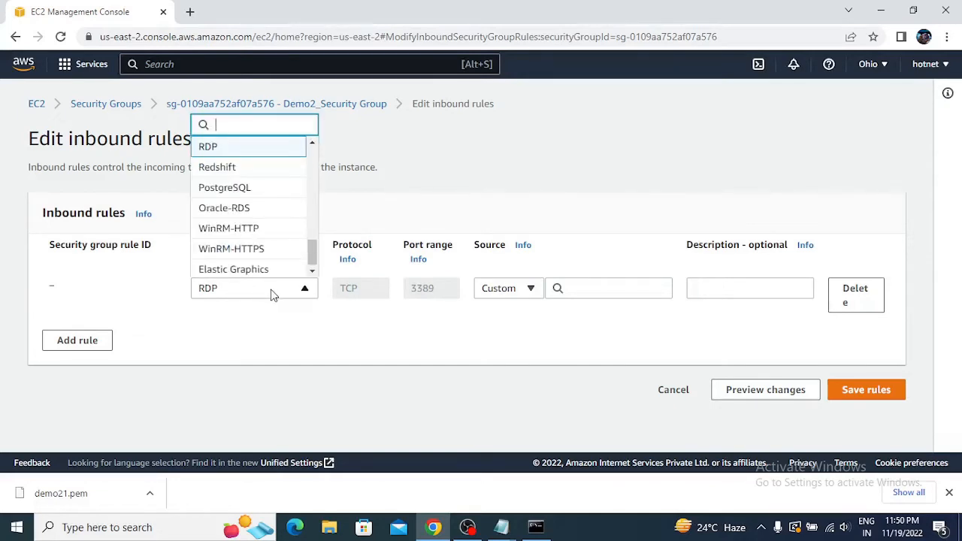
{"action": "scroll", "coordinate": [275, 256], "scroll_direction": "up", "scroll_amount": 5}
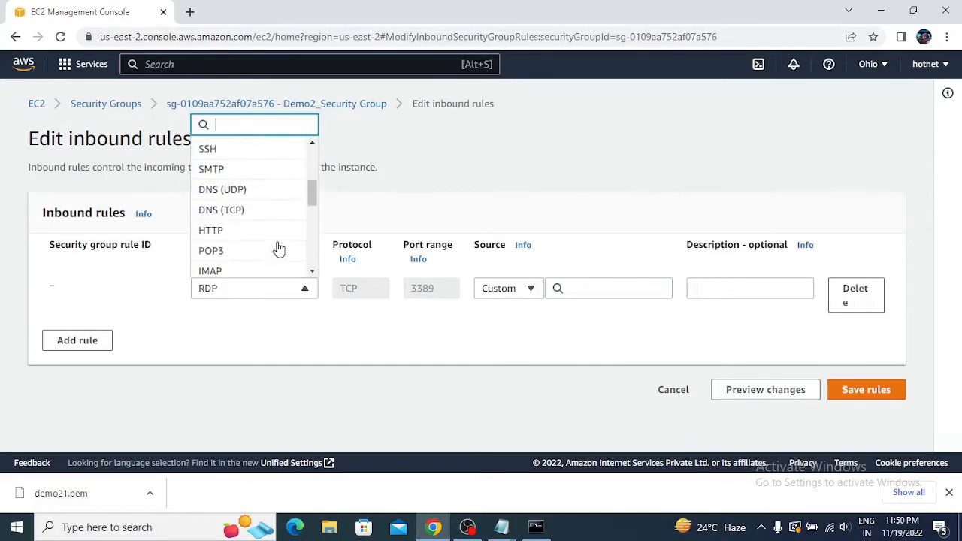
{"action": "scroll", "coordinate": [277, 250], "scroll_direction": "up", "scroll_amount": 3}
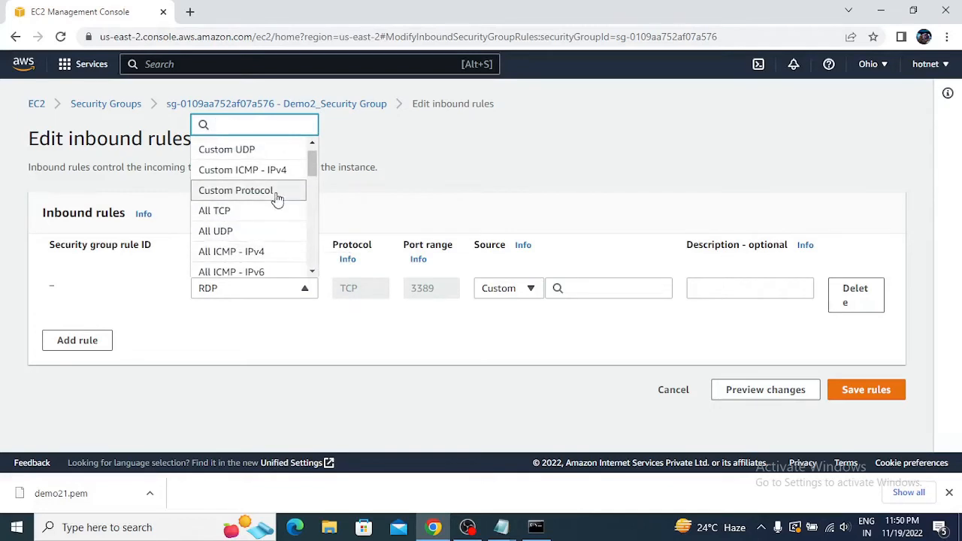
{"action": "scroll", "coordinate": [276, 202], "scroll_direction": "down", "scroll_amount": 2}
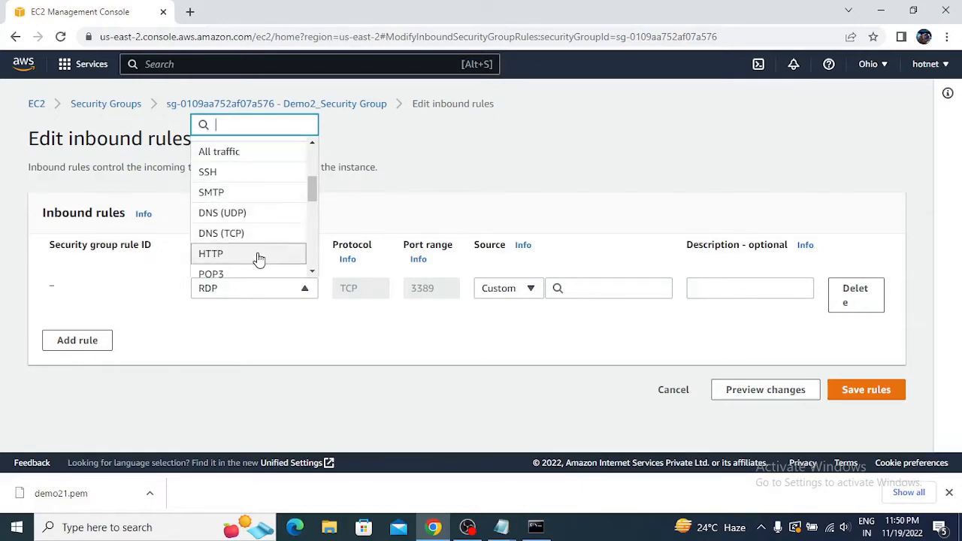
{"action": "scroll", "coordinate": [259, 263], "scroll_direction": "down", "scroll_amount": 2}
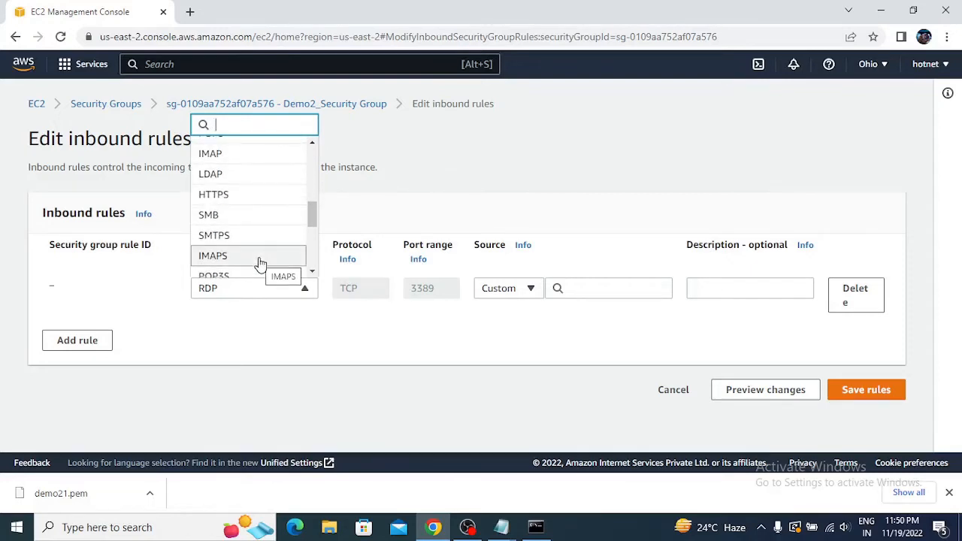
{"action": "scroll", "coordinate": [263, 264], "scroll_direction": "down", "scroll_amount": 1}
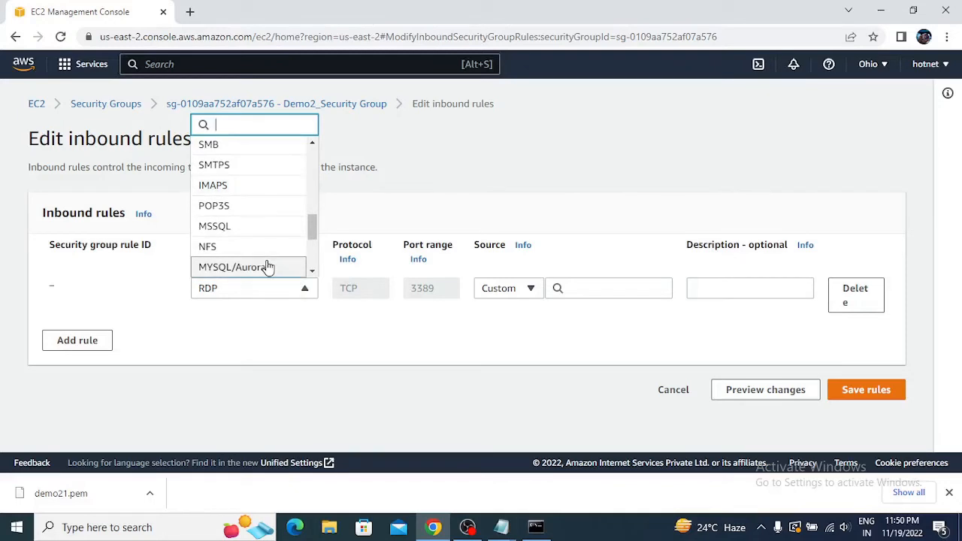
{"action": "scroll", "coordinate": [235, 248], "scroll_direction": "up", "scroll_amount": 3}
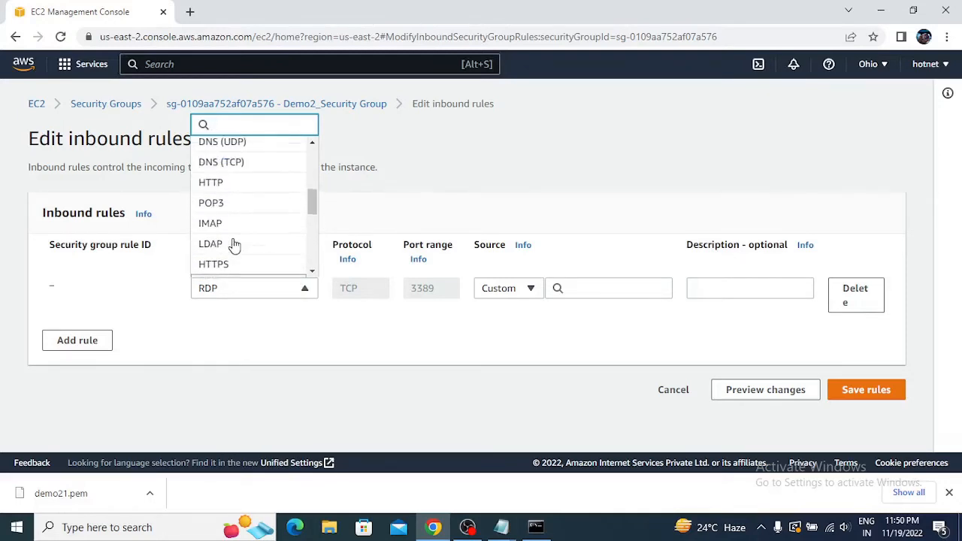
{"action": "scroll", "coordinate": [235, 241], "scroll_direction": "down", "scroll_amount": 5}
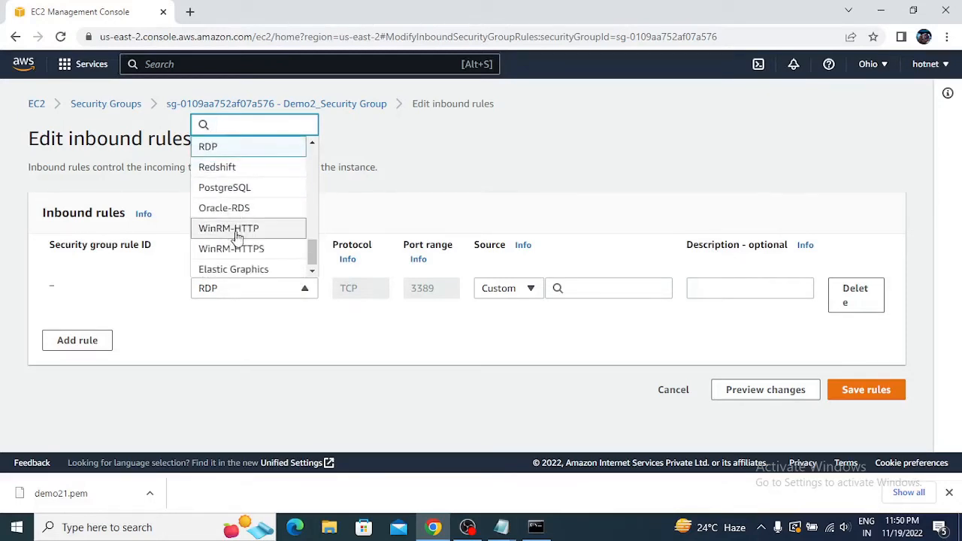
{"action": "scroll", "coordinate": [248, 255], "scroll_direction": "up", "scroll_amount": 1}
{"action": "left_click", "coordinate": [229, 217]}
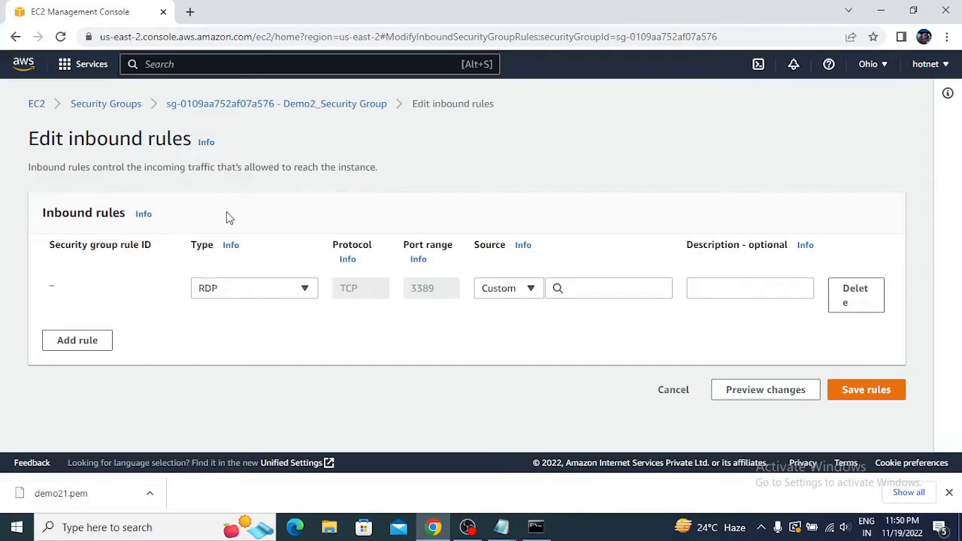
Set the RDP rule's source to 0.0.0.0/0 (anywhere) and save the inbound rules.
{"action": "left_click", "coordinate": [560, 288]}
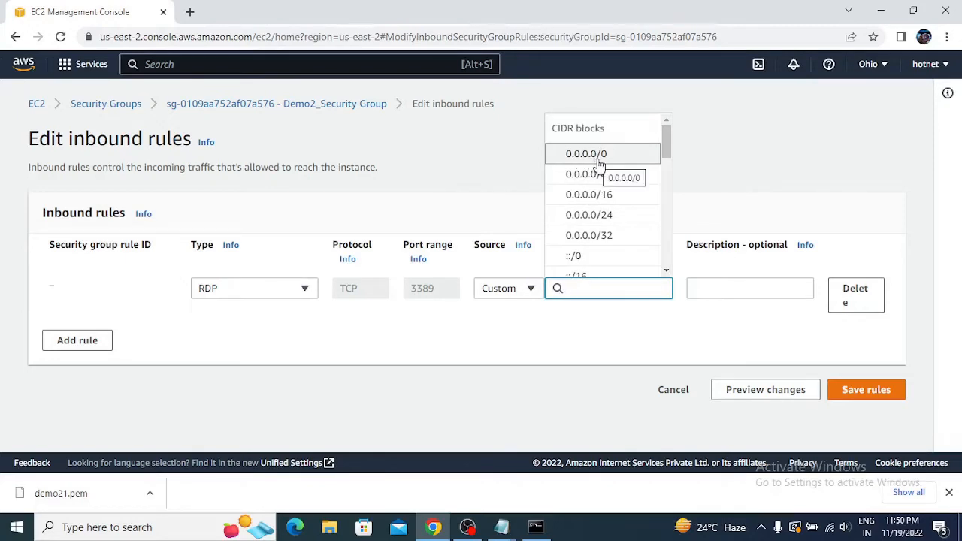
{"action": "left_click", "coordinate": [607, 158]}
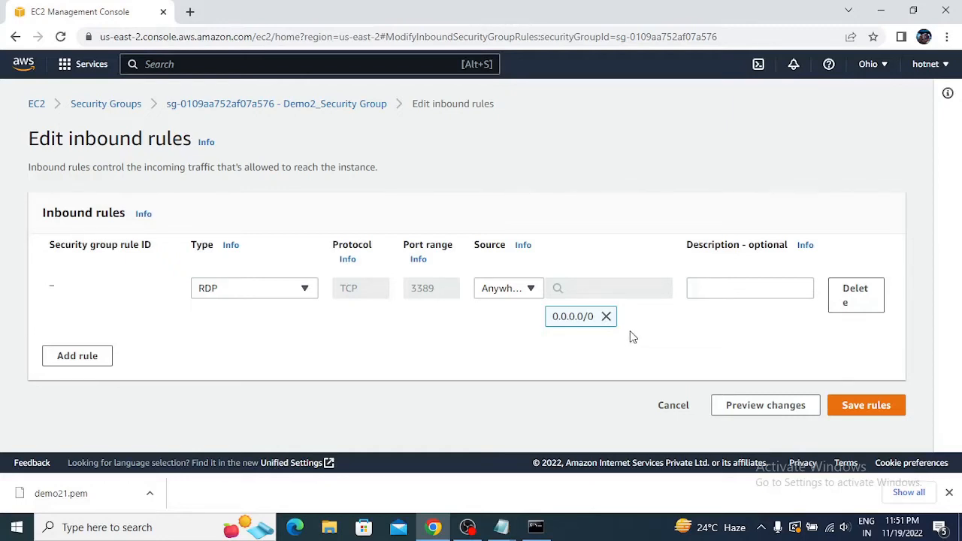
{"action": "left_click", "coordinate": [893, 408]}
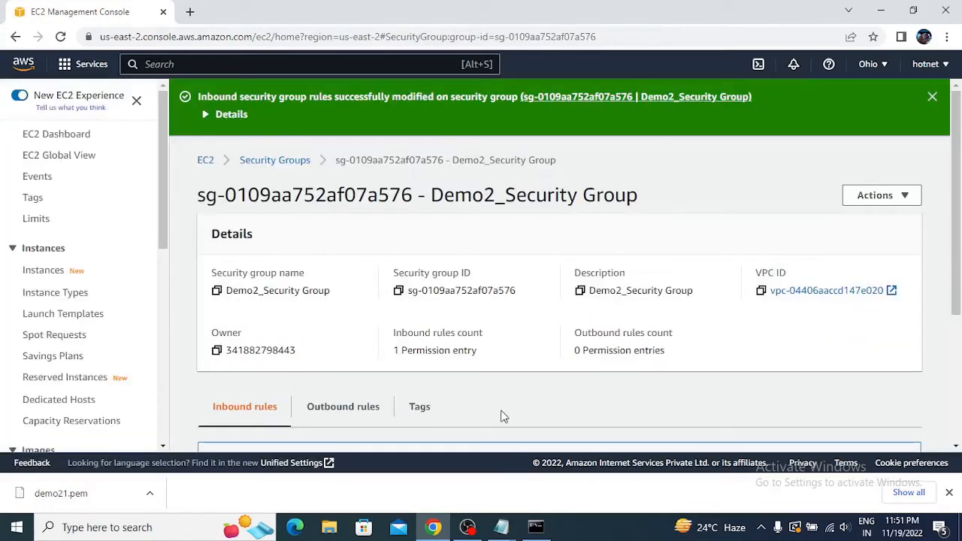
Launch Remote Desktop Connection again, then return to the EC2 instances list and copy demo-VM's public IPv4 address.
{"action": "key", "text": "super+r"}
{"action": "key", "text": "Return"}
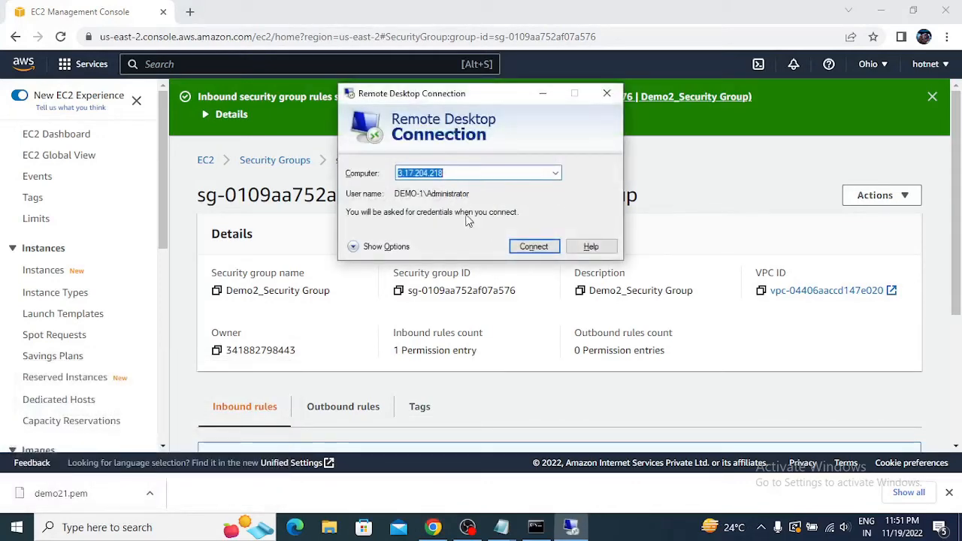
{"action": "left_click", "coordinate": [43, 270]}
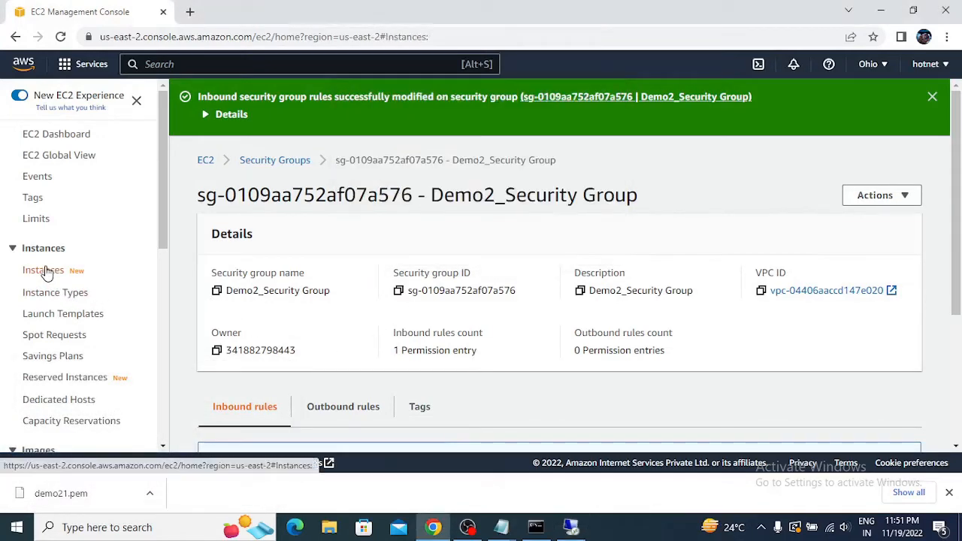
{"action": "left_click_drag", "start_coordinate": [490, 212], "coordinate": [671, 194]}
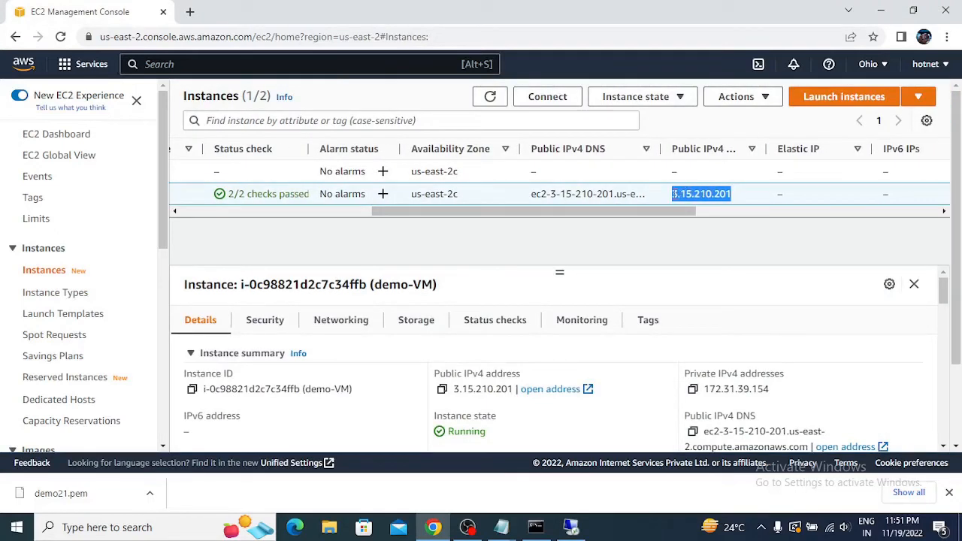
Start a Remote Desktop connection to the computer 3.15.210.201.
{"action": "left_click", "coordinate": [571, 527]}
{"action": "type", "text": "3.15.210.201"}
{"action": "left_click", "coordinate": [532, 246]}
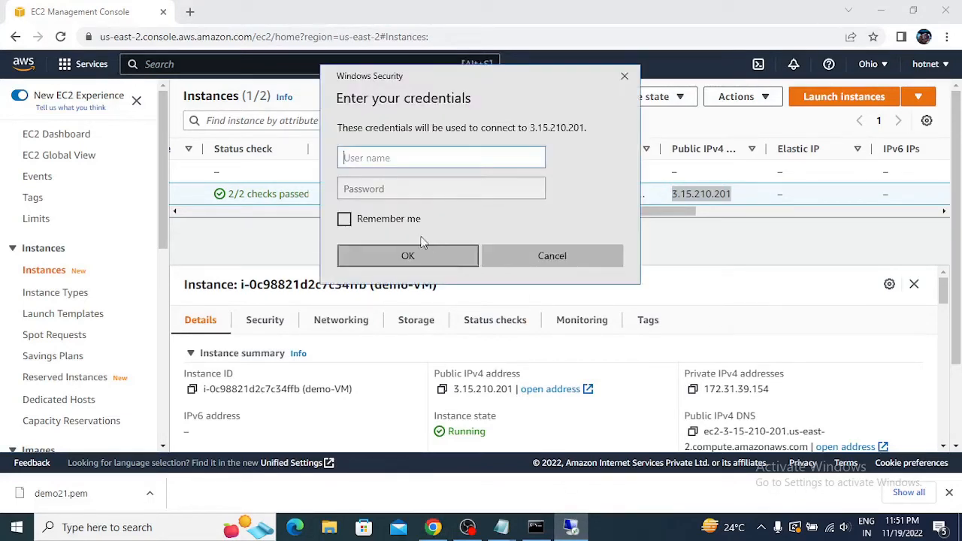
Copy administrator from the Notepad credentials note and enter it as the user name for the remote connection.
{"action": "type", "text": ".\\"}
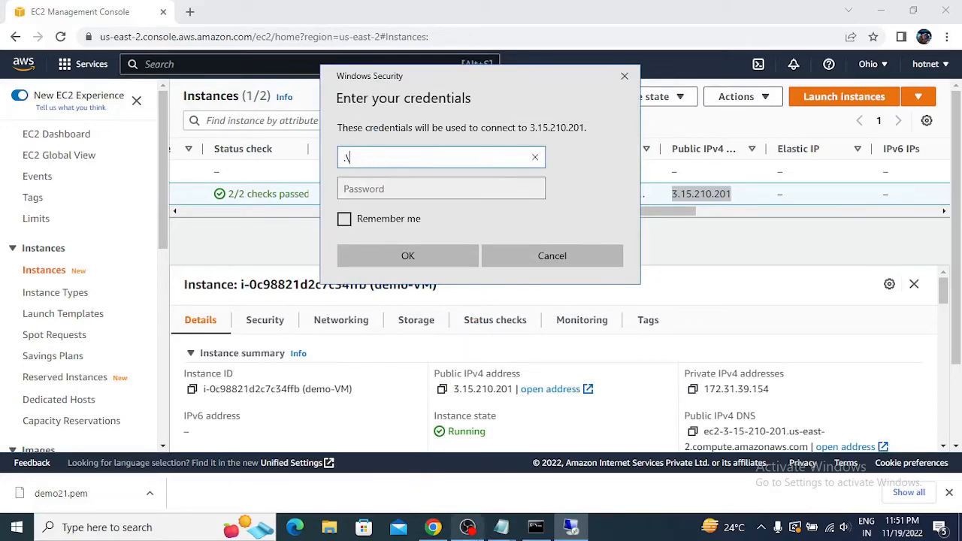
{"action": "mouse_move", "coordinate": [502, 530]}
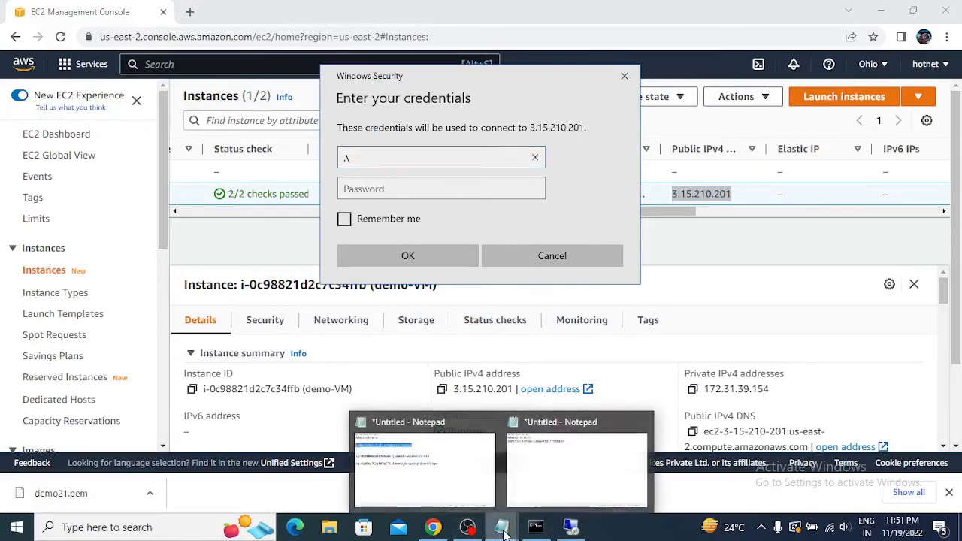
{"action": "left_click", "coordinate": [482, 488]}
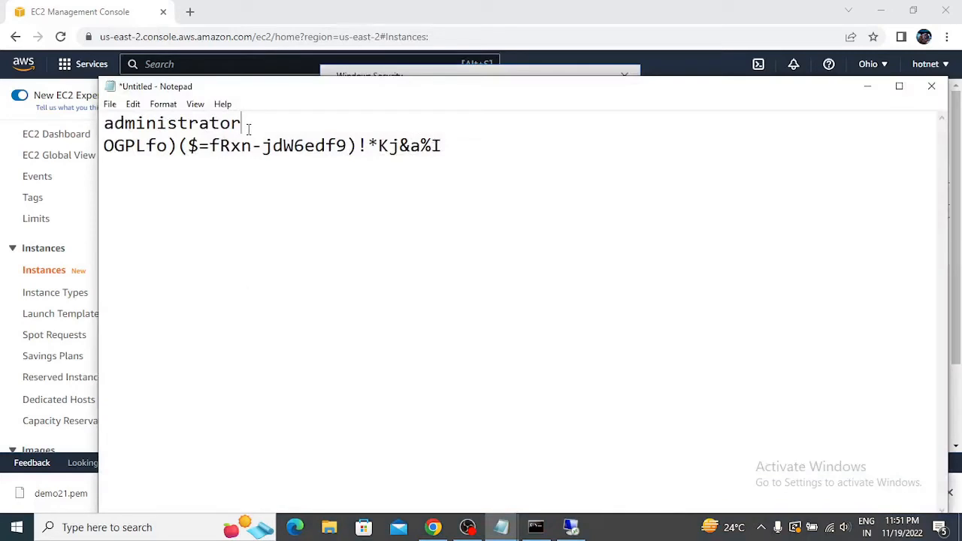
{"action": "left_click_drag", "start_coordinate": [241, 124], "coordinate": [101, 124]}
{"action": "key", "text": "ctrl+c"}
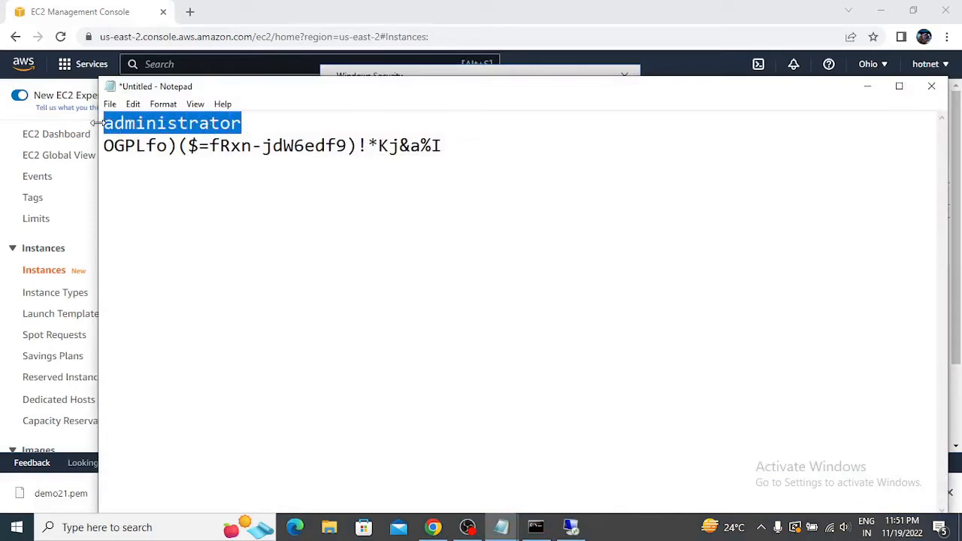
{"action": "left_click_drag", "start_coordinate": [459, 81], "coordinate": [490, 243]}
{"action": "left_click", "coordinate": [407, 150]}
{"action": "key", "text": "ctrl+a"}
{"action": "key", "text": "ctrl+v"}
Paste the account password from Notepad, submit the credentials, and connect despite the remote computer's certificate warning.
{"action": "left_click_drag", "start_coordinate": [457, 308], "coordinate": [101, 309]}
{"action": "left_click", "coordinate": [378, 182]}
{"action": "key", "text": "ctrl+v"}
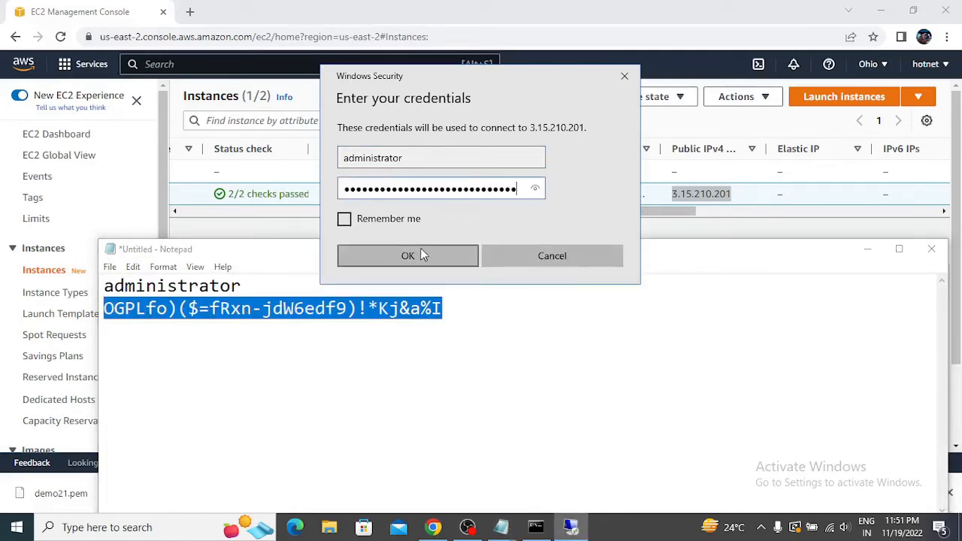
{"action": "left_click", "coordinate": [421, 256]}
{"action": "left_click", "coordinate": [867, 255]}
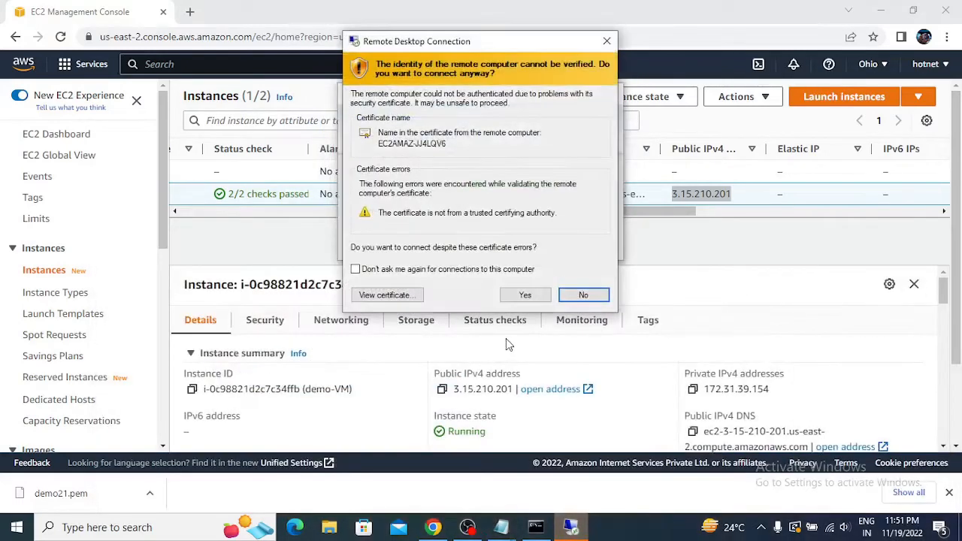
{"action": "left_click", "coordinate": [524, 295]}
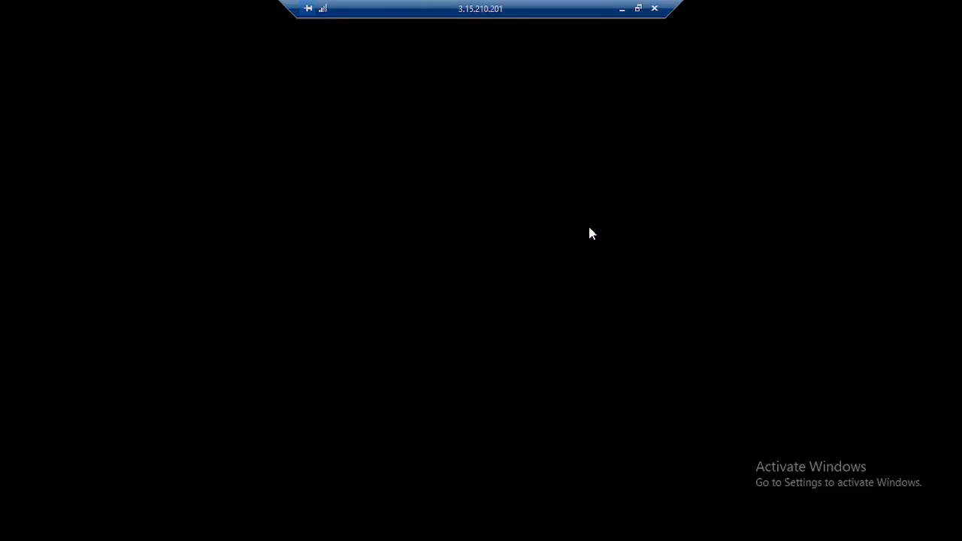
Switch back to the EC2 console and review the inbound and outbound rules of Demo2_Security Group.
{"action": "left_click", "coordinate": [622, 10]}
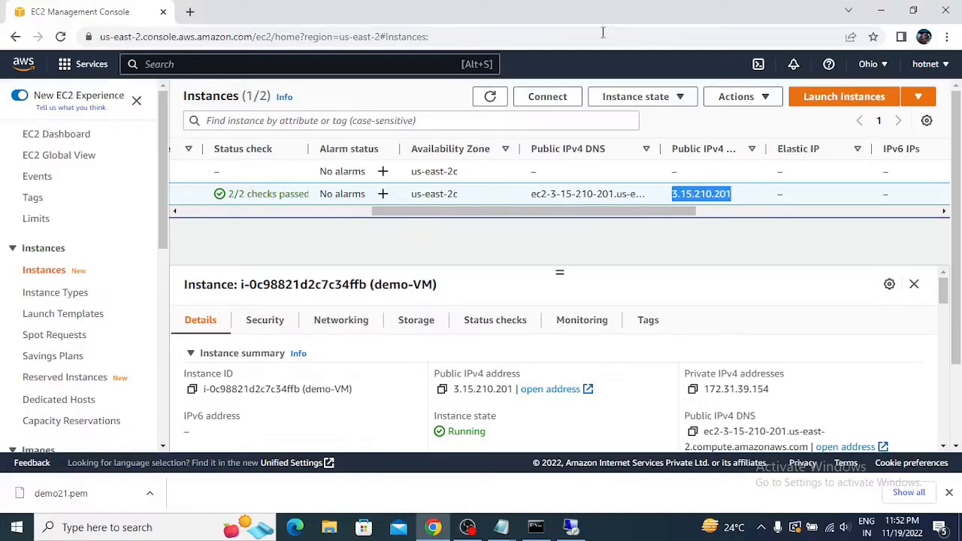
{"action": "scroll", "coordinate": [100, 361], "scroll_direction": "down", "scroll_amount": 3}
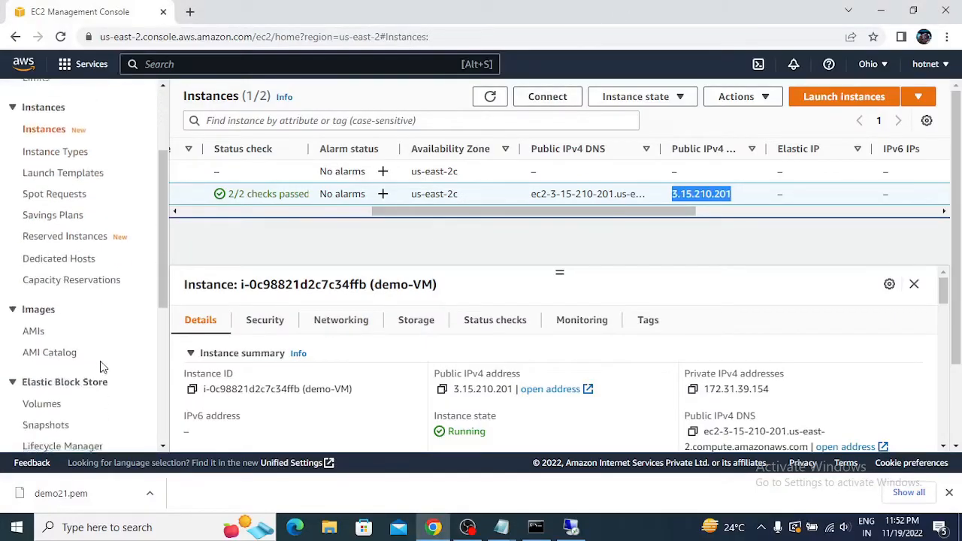
{"action": "scroll", "coordinate": [103, 367], "scroll_direction": "down", "scroll_amount": 3}
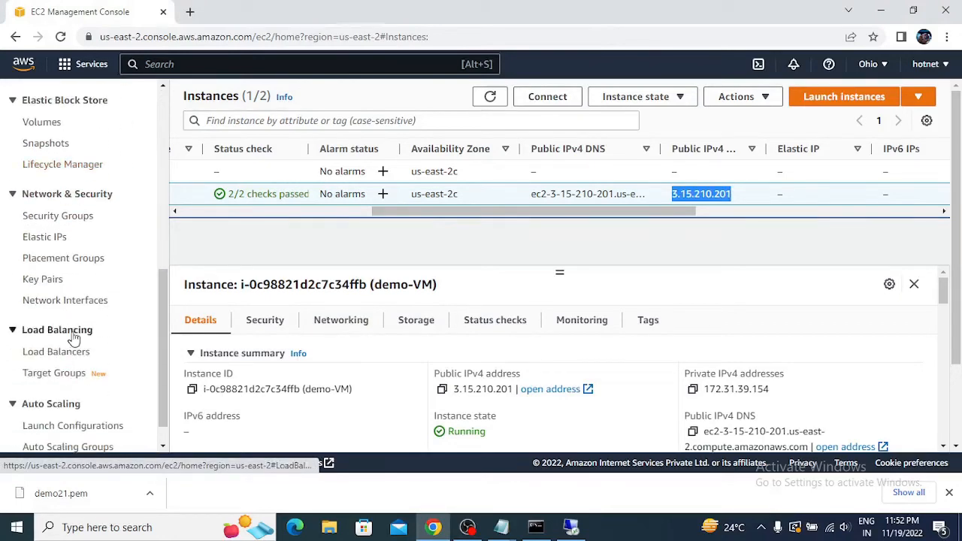
{"action": "left_click", "coordinate": [79, 216]}
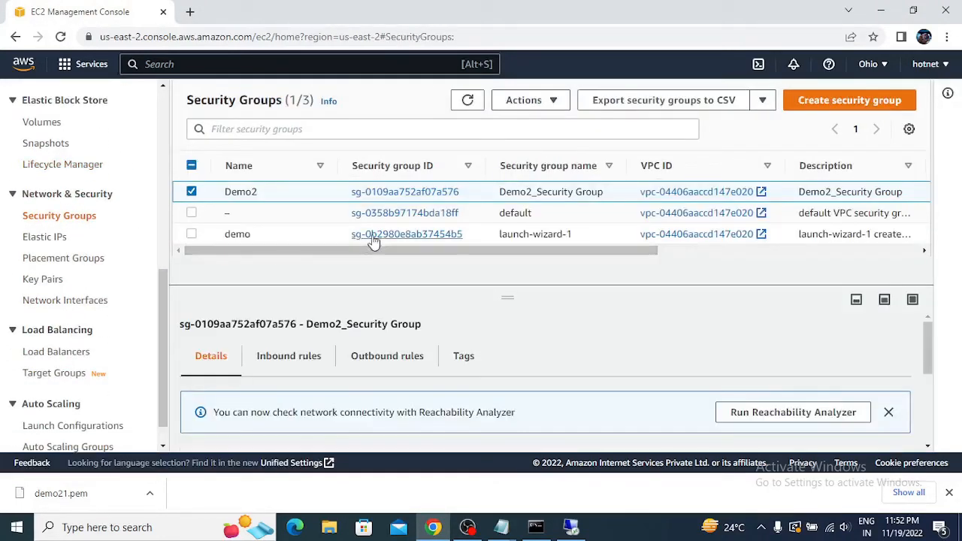
{"action": "left_click", "coordinate": [394, 192]}
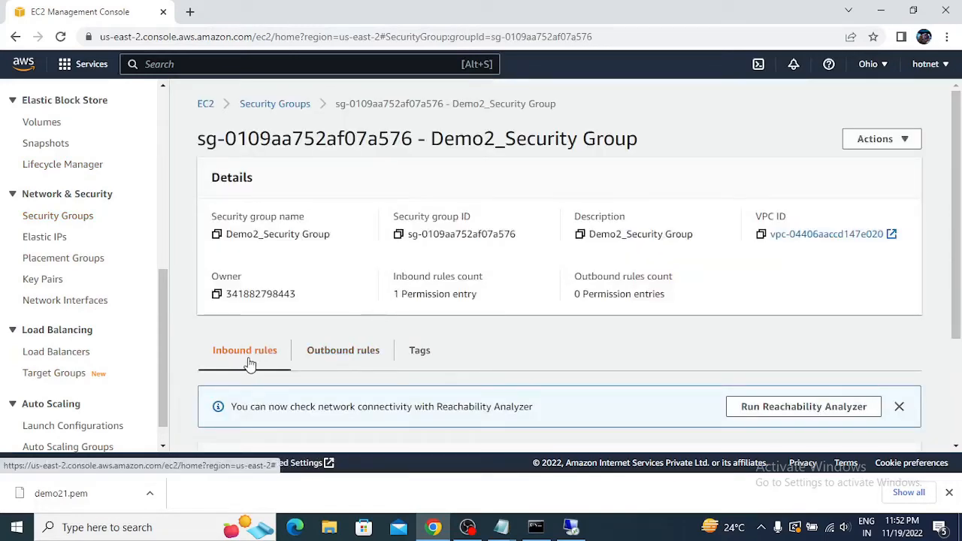
{"action": "scroll", "coordinate": [305, 378], "scroll_direction": "down", "scroll_amount": 2}
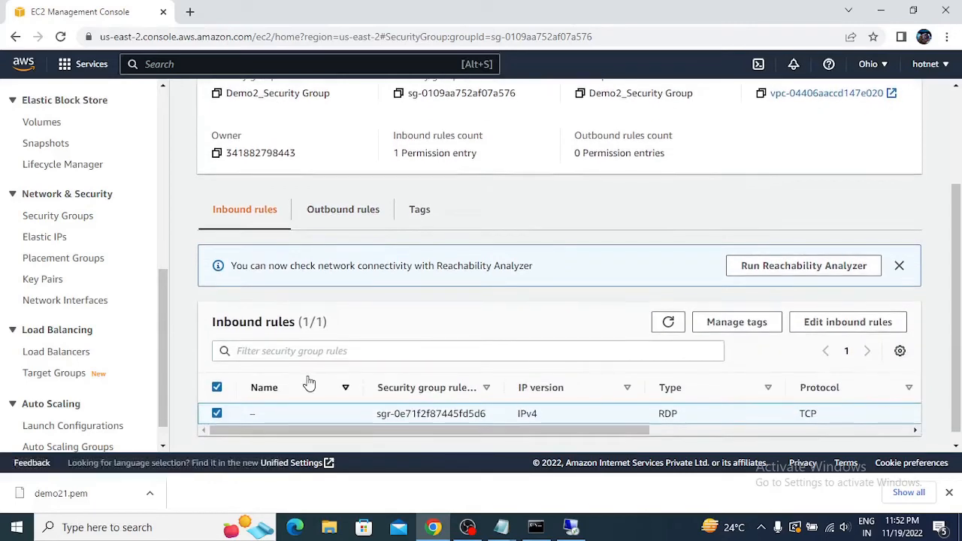
{"action": "left_click", "coordinate": [334, 210]}
{"action": "scroll", "coordinate": [367, 387], "scroll_direction": "down", "scroll_amount": 1}
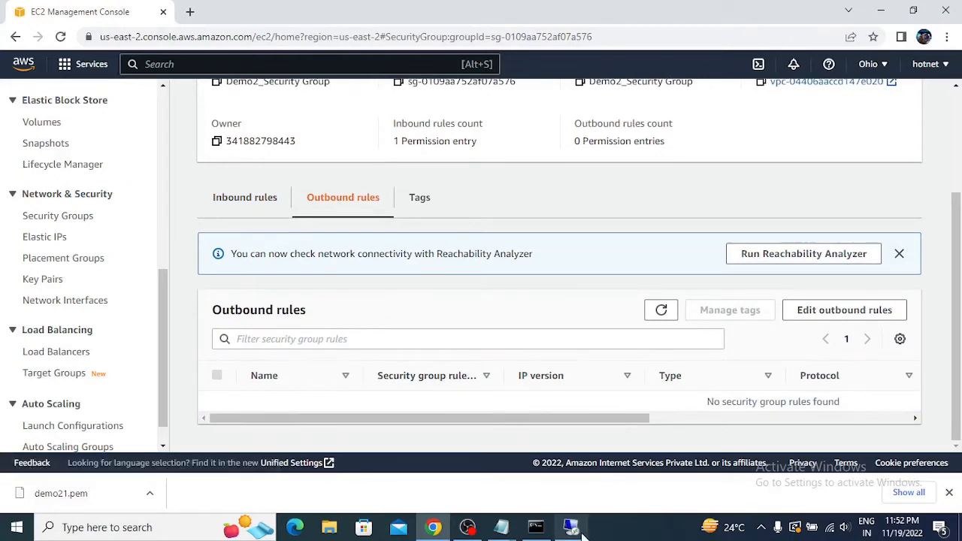
Return to the 3.15.210.201 remote session, launch Internet Explorer and postpone its initial setup.
{"action": "mouse_move", "coordinate": [572, 530]}
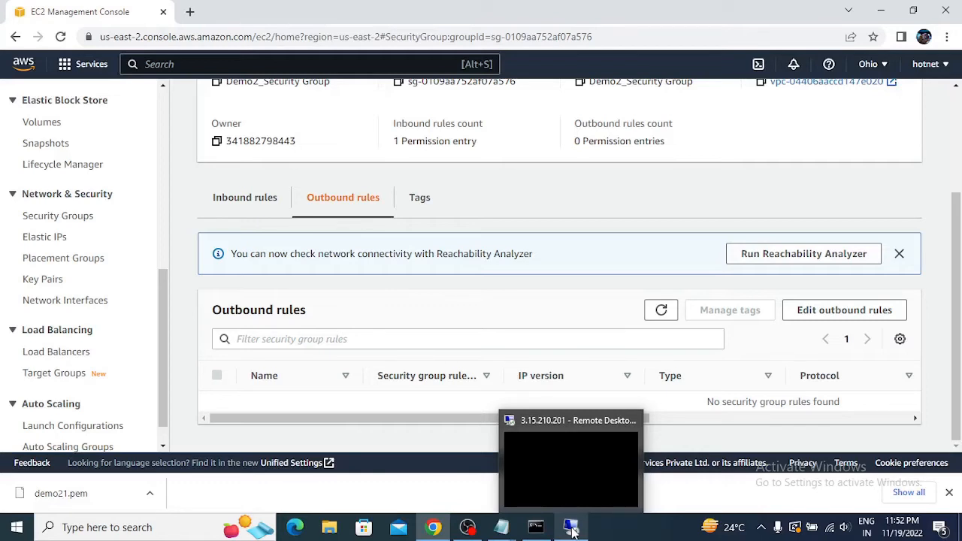
{"action": "left_click", "coordinate": [562, 474]}
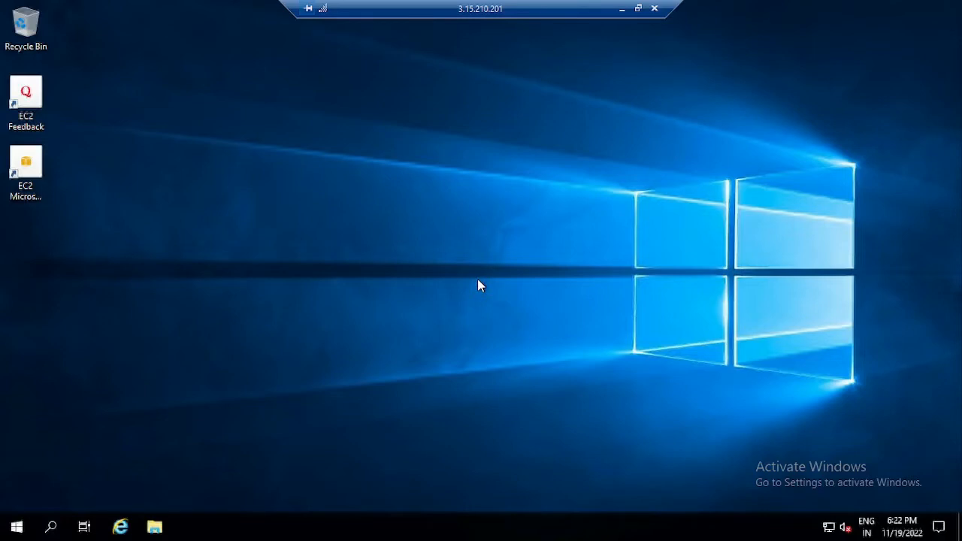
{"action": "right_click", "coordinate": [478, 279]}
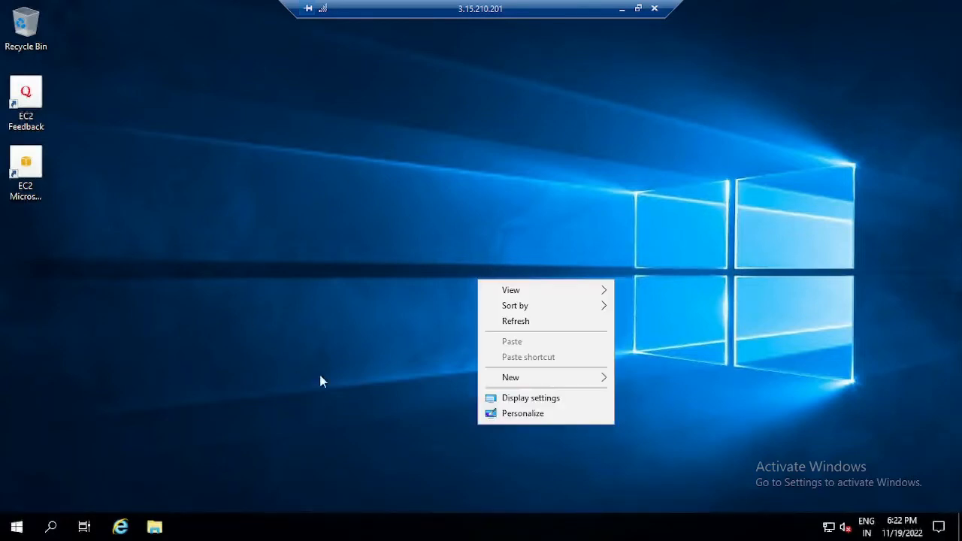
{"action": "left_click", "coordinate": [117, 528]}
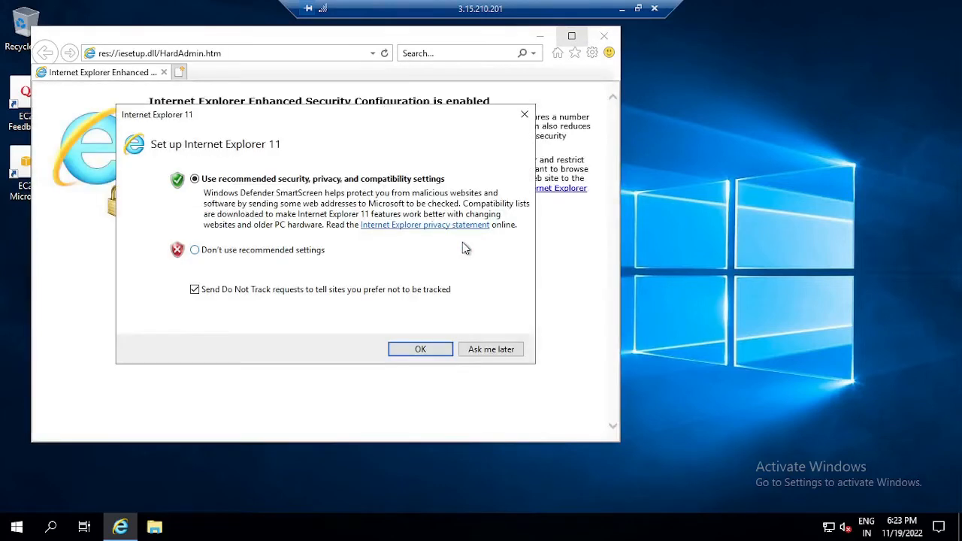
{"action": "left_click", "coordinate": [482, 350]}
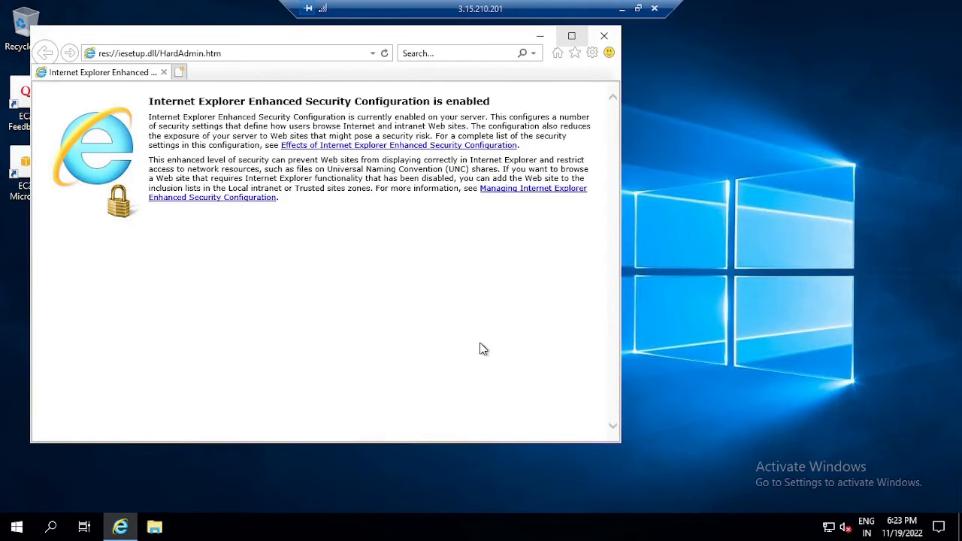
Browse to gmail.com in Internet Explorer, accept the secure connection alert, and maximize the browser window.
{"action": "left_click", "coordinate": [232, 53]}
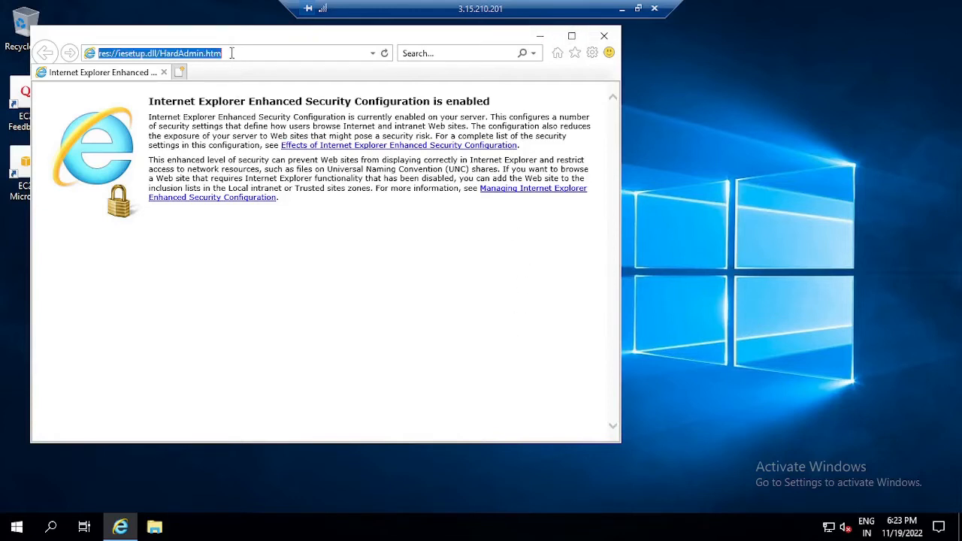
{"action": "type", "text": "gmail.com/"}
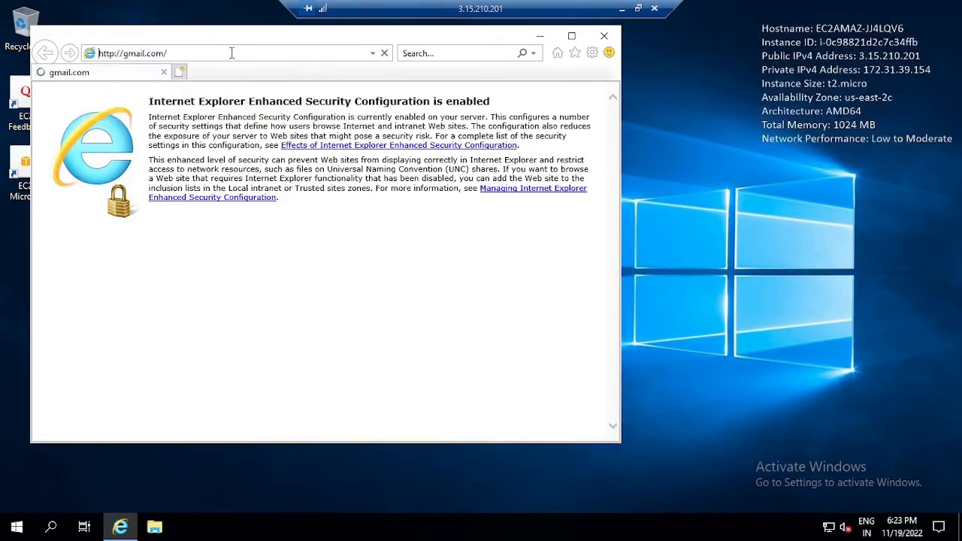
{"action": "key", "text": "Return"}
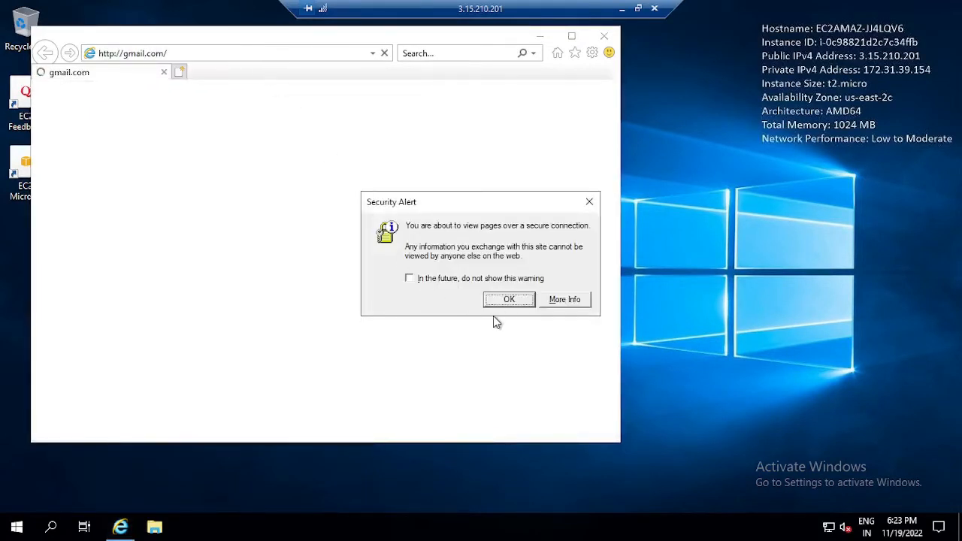
{"action": "left_click", "coordinate": [508, 301]}
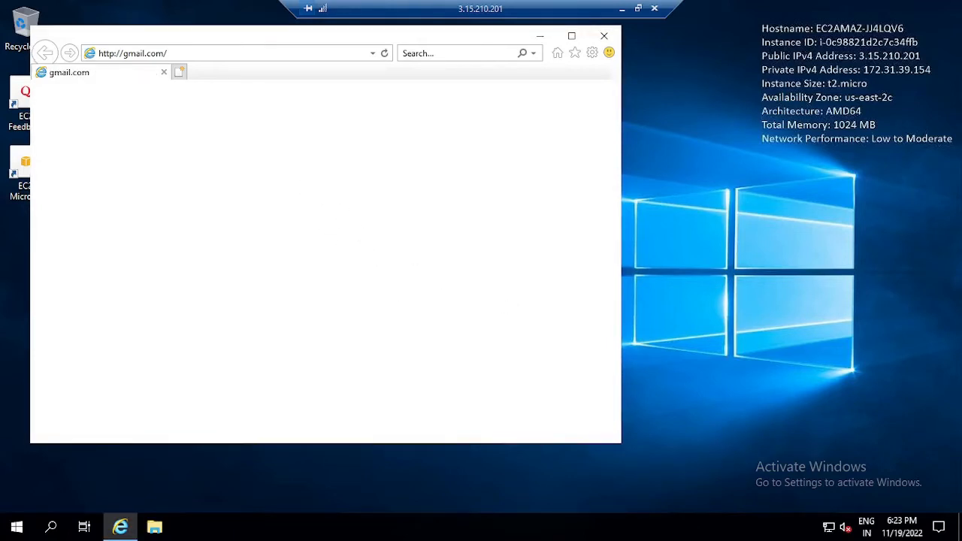
{"action": "left_click", "coordinate": [574, 36]}
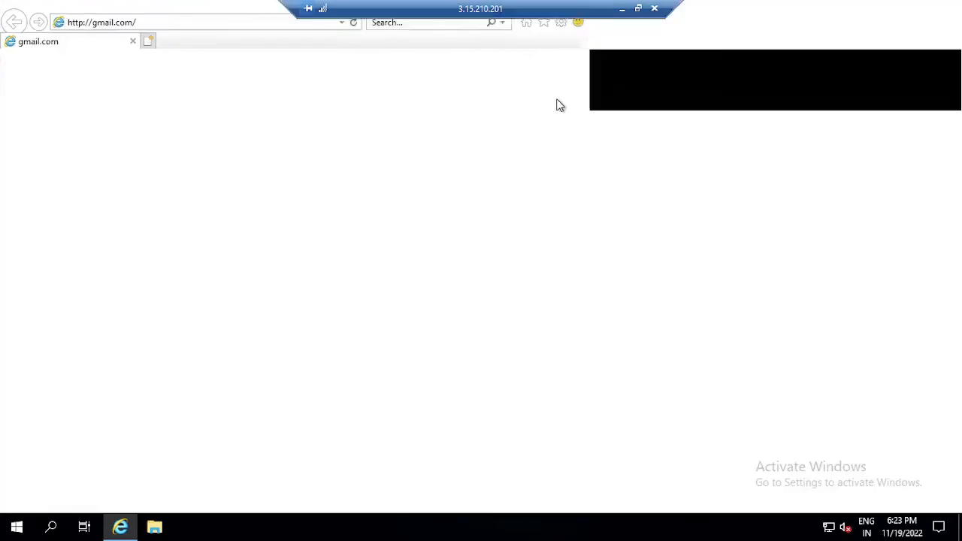
Load google.com in a new browser tab and agree to continue past the security alert.
{"action": "left_click", "coordinate": [151, 48]}
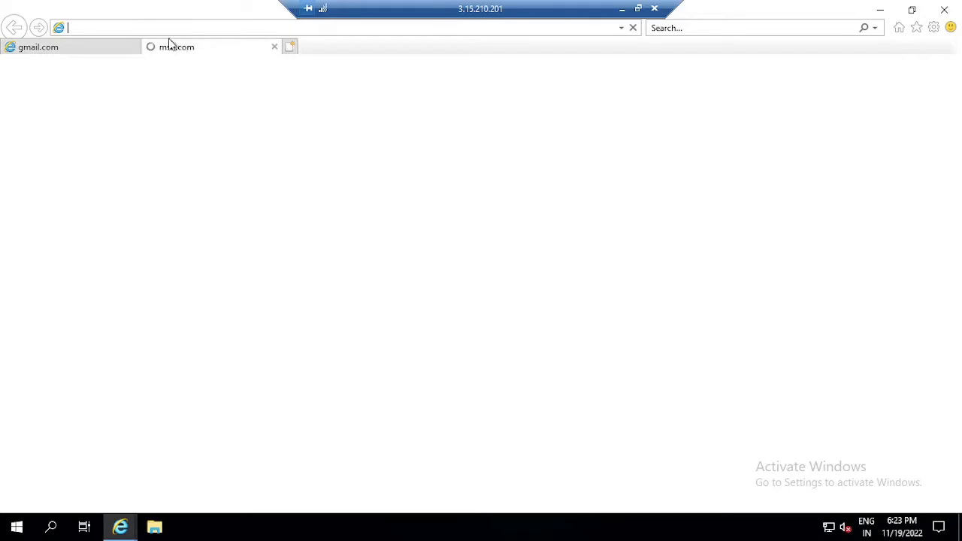
{"action": "type", "text": "google.com"}
{"action": "key", "text": "Return"}
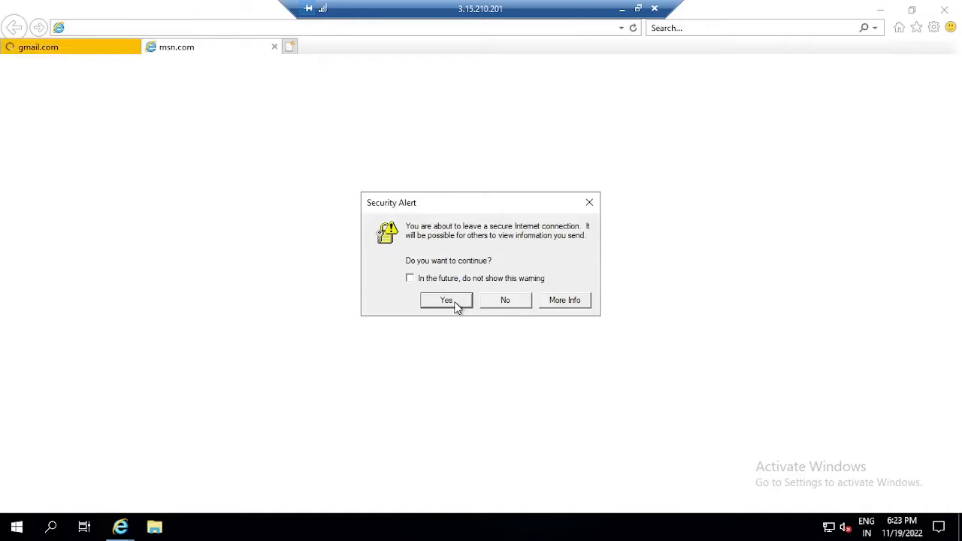
{"action": "left_click", "coordinate": [447, 301]}
Add about:internet to the trusted sites zone and check whether the gmail.com page loads.
{"action": "left_click", "coordinate": [102, 54]}
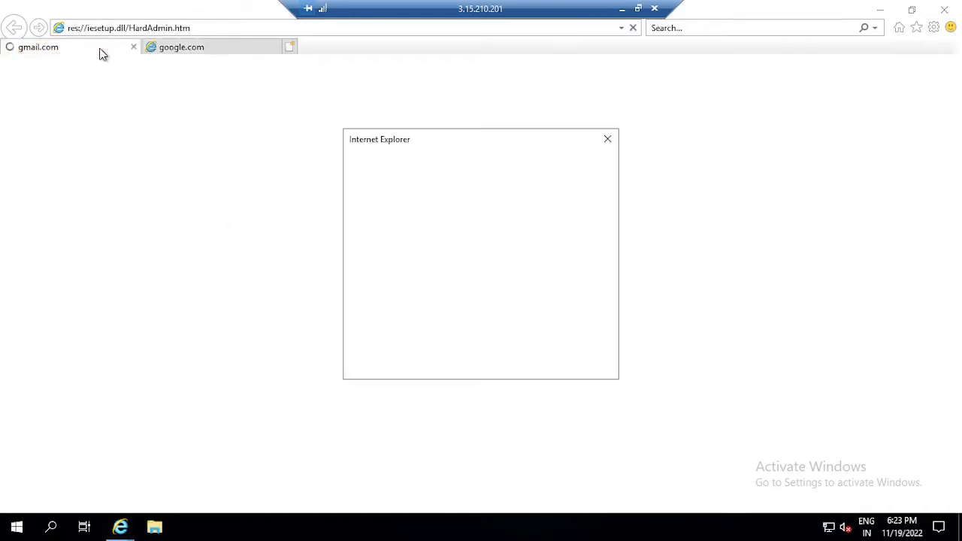
{"action": "left_click", "coordinate": [598, 281]}
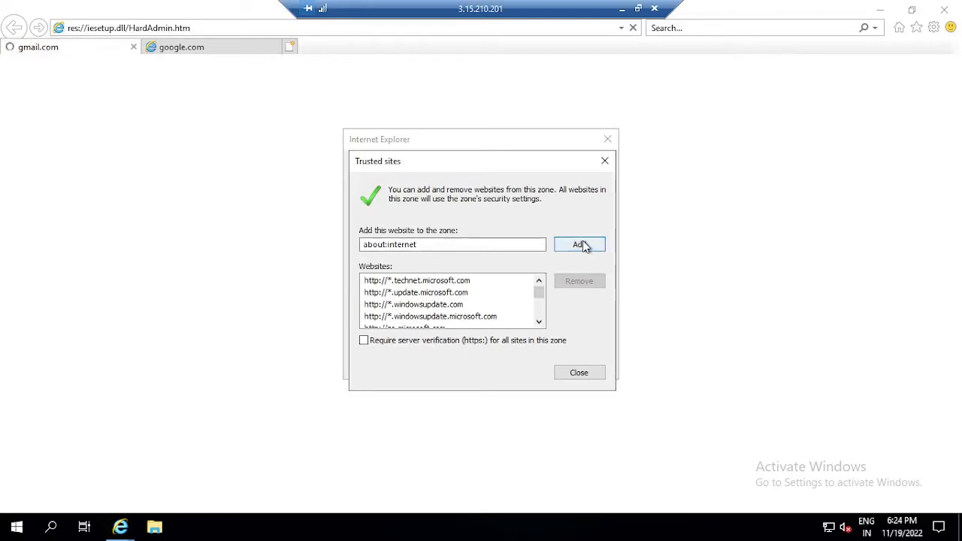
{"action": "left_click", "coordinate": [584, 246]}
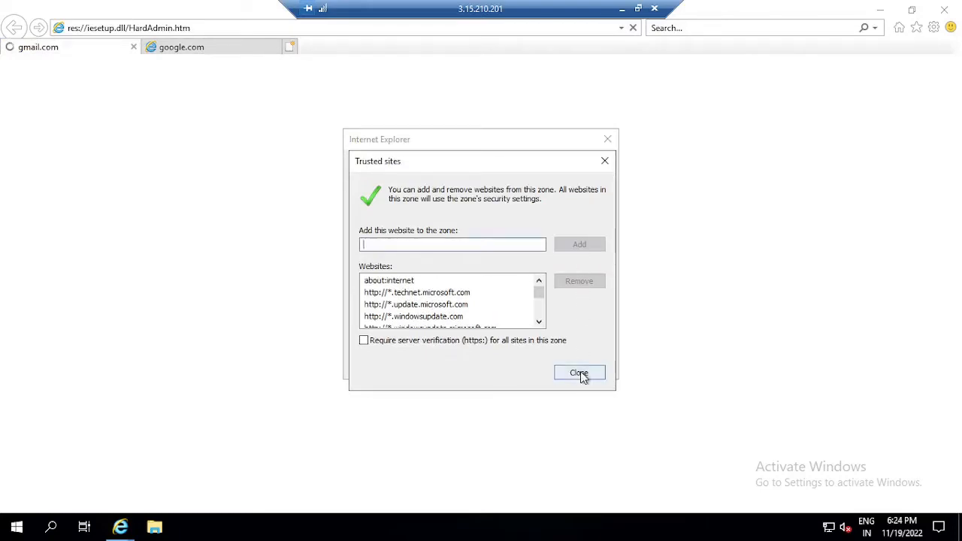
{"action": "left_click", "coordinate": [581, 373]}
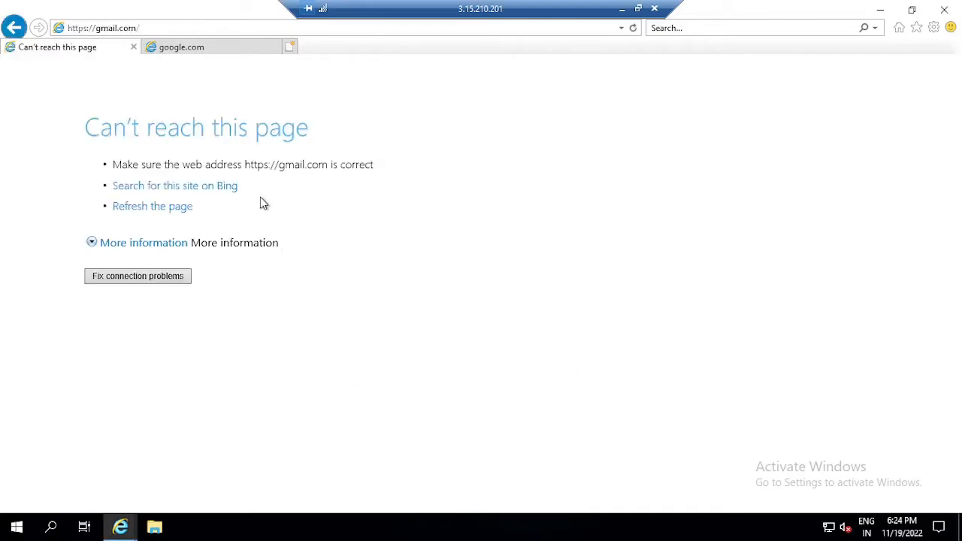
{"action": "left_click_drag", "start_coordinate": [100, 131], "coordinate": [353, 136]}
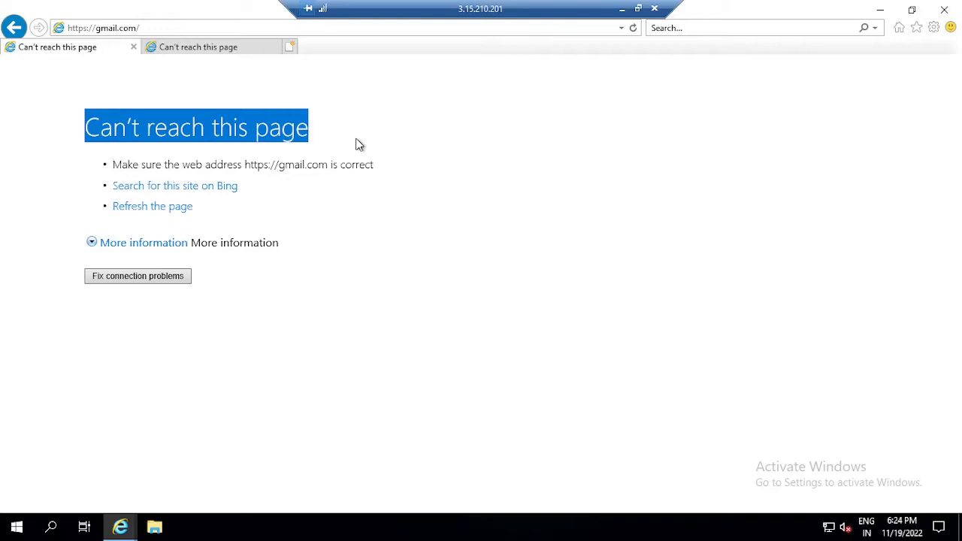
Return to the EC2 console and add a blank outbound rule to Demo2_Security Group.
{"action": "left_click", "coordinate": [622, 9]}
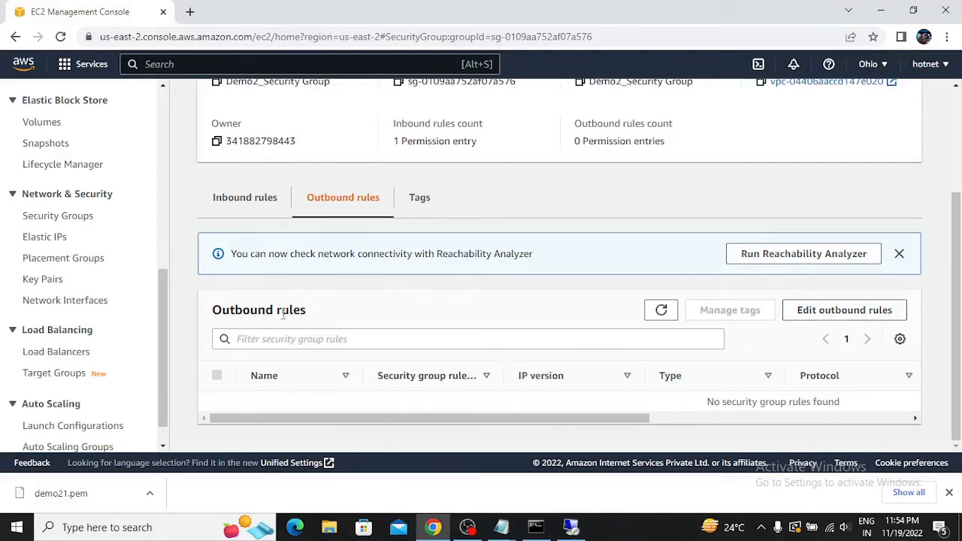
{"action": "left_click_drag", "start_coordinate": [314, 314], "coordinate": [213, 318]}
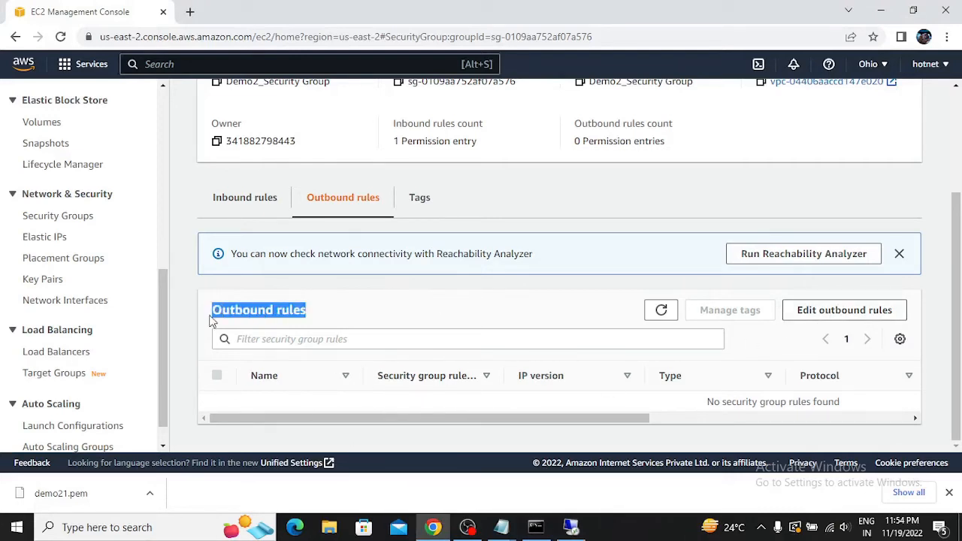
{"action": "left_click", "coordinate": [812, 310]}
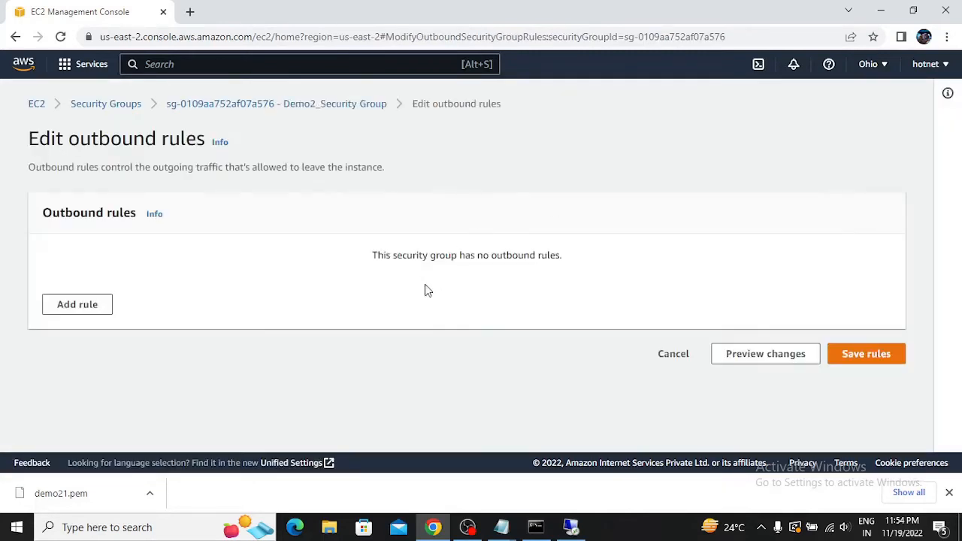
{"action": "left_click", "coordinate": [78, 304]}
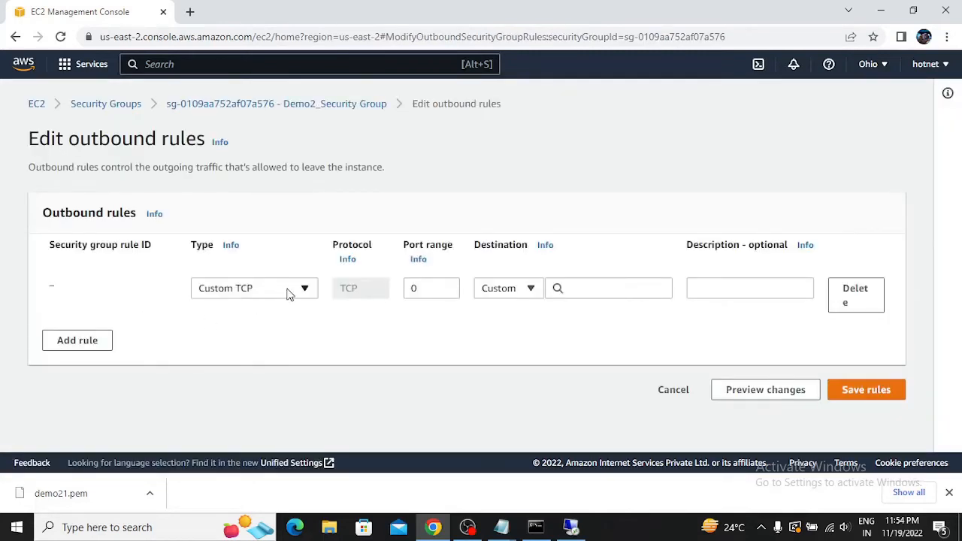
Set the outbound rule's type to All traffic and its destination to 0.0.0.0/0, and save the rules.
{"action": "left_click", "coordinate": [289, 294]}
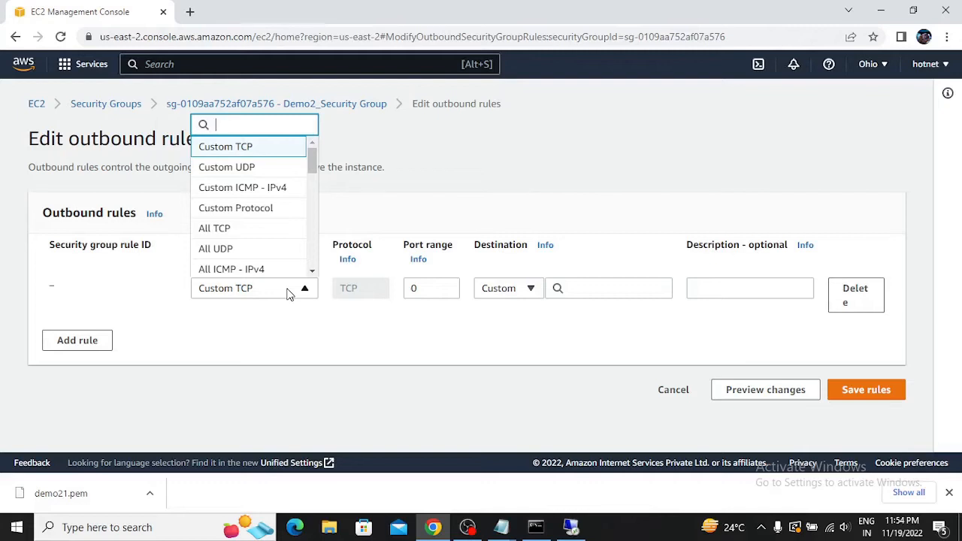
{"action": "scroll", "coordinate": [250, 225], "scroll_direction": "down", "scroll_amount": 1}
{"action": "scroll", "coordinate": [250, 226], "scroll_direction": "down", "scroll_amount": 1}
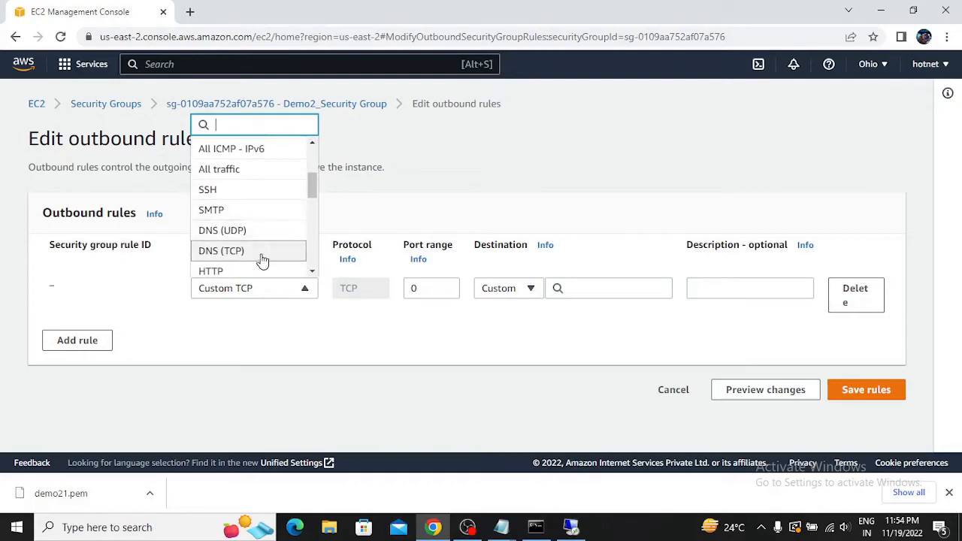
{"action": "scroll", "coordinate": [260, 257], "scroll_direction": "down", "scroll_amount": 2}
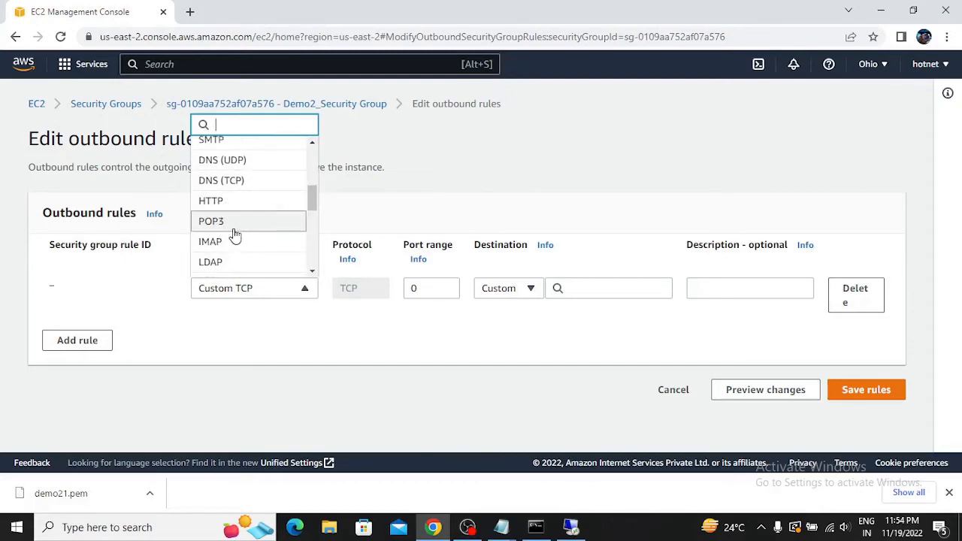
{"action": "scroll", "coordinate": [261, 257], "scroll_direction": "down", "scroll_amount": 2}
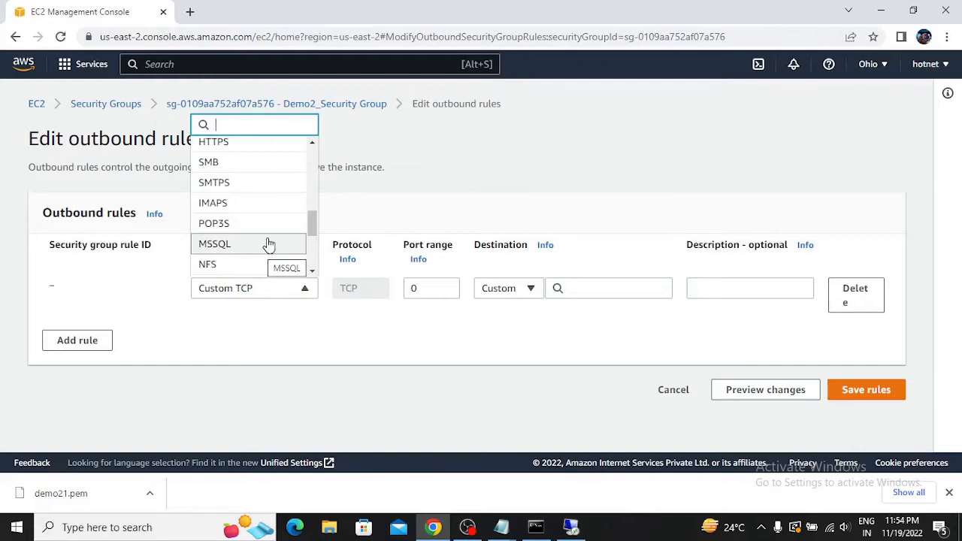
{"action": "scroll", "coordinate": [269, 244], "scroll_direction": "up", "scroll_amount": 3}
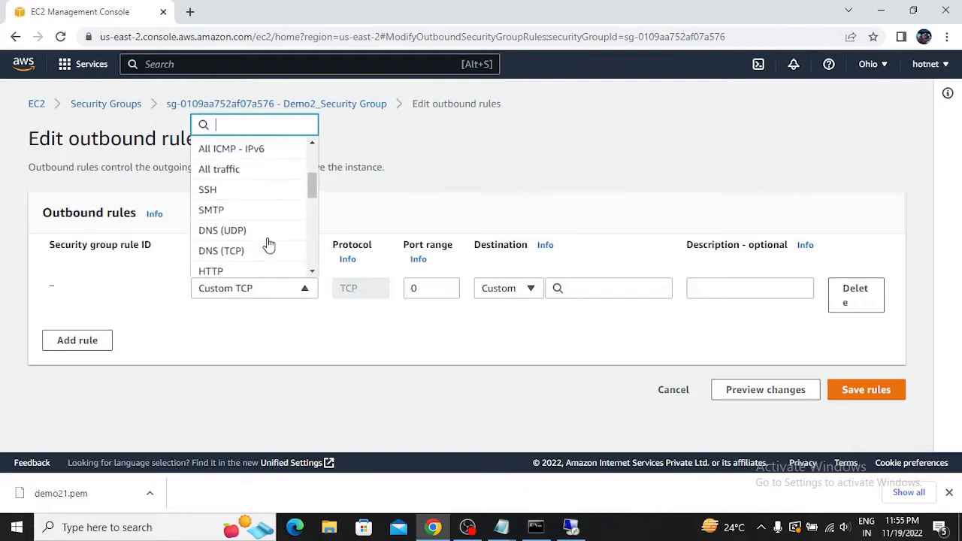
{"action": "left_click", "coordinate": [251, 170]}
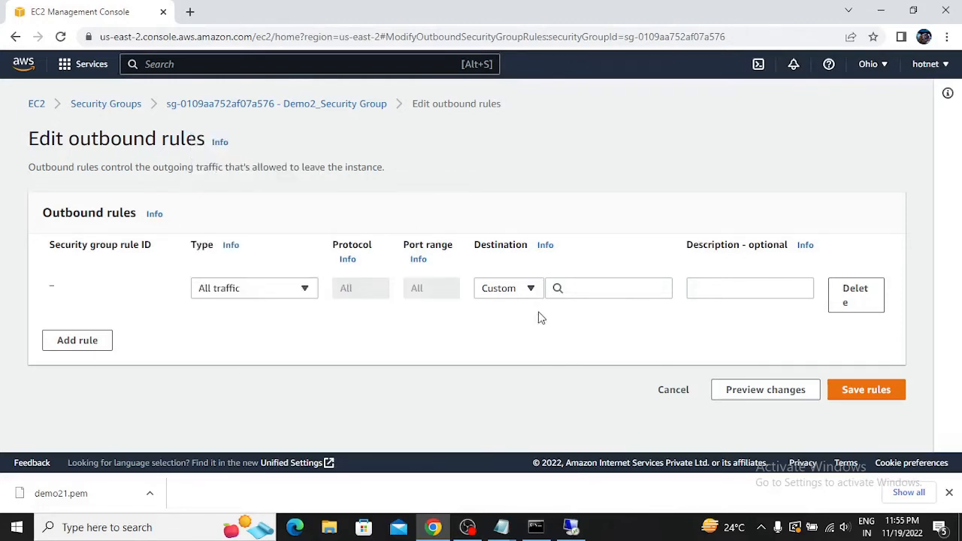
{"action": "left_click", "coordinate": [572, 287]}
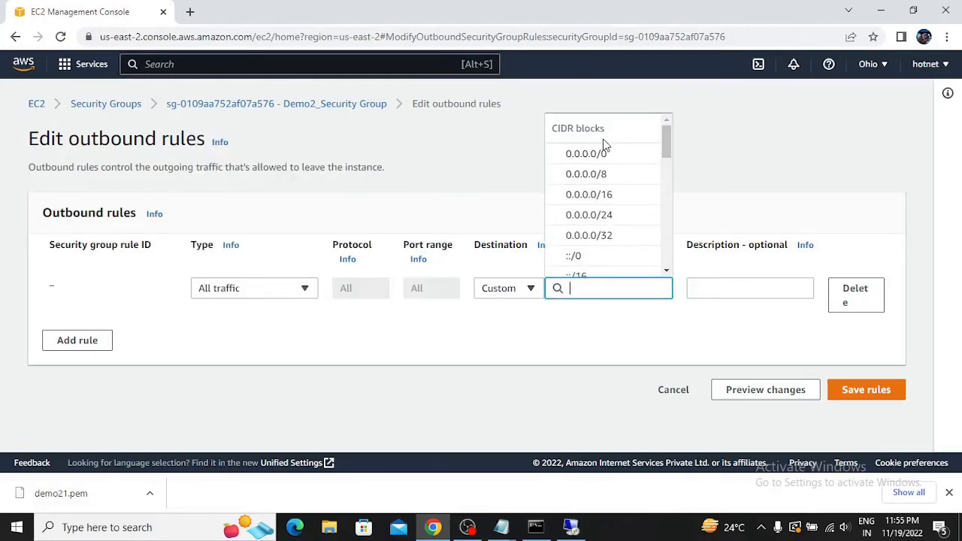
{"action": "left_click", "coordinate": [603, 155]}
{"action": "left_click", "coordinate": [869, 392]}
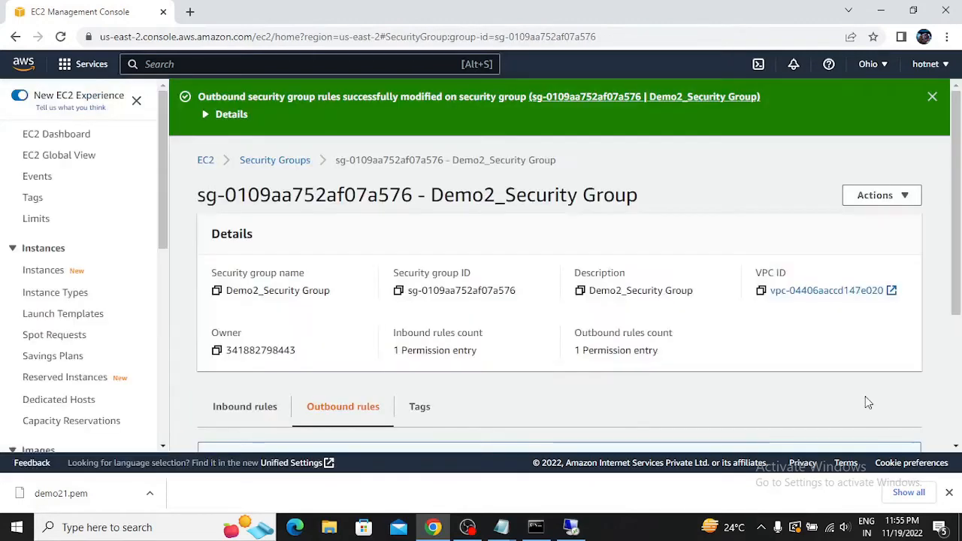
{"action": "mouse_move", "coordinate": [575, 530]}
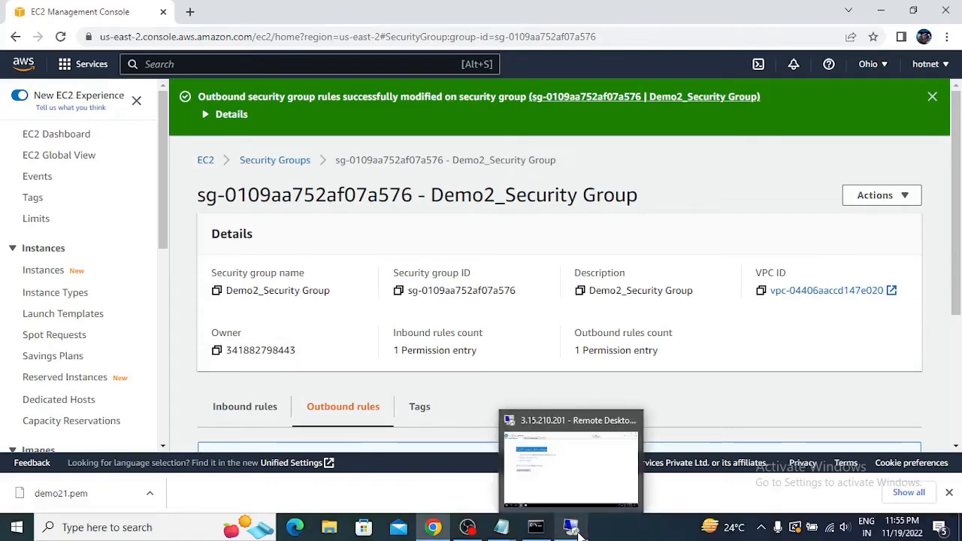
{"action": "left_click", "coordinate": [573, 470]}
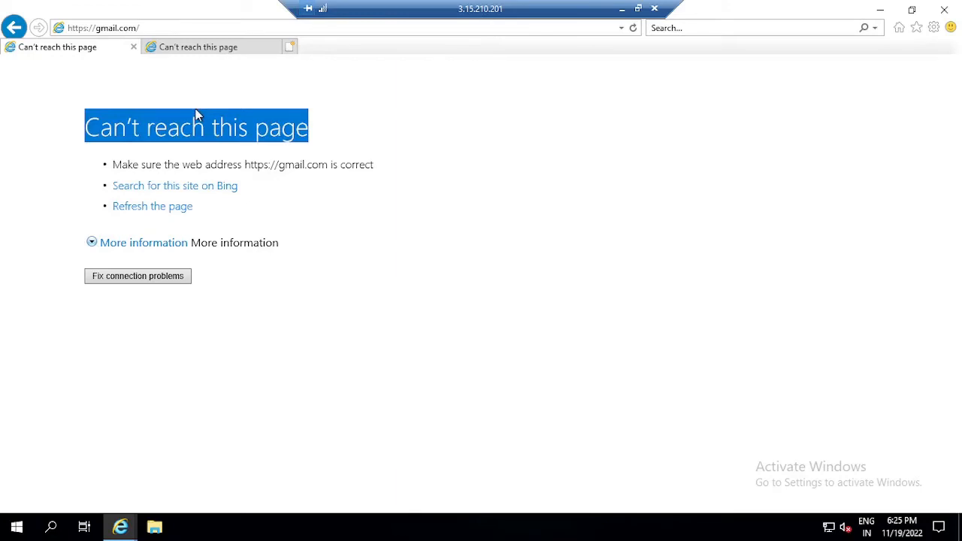
{"action": "left_click", "coordinate": [163, 26]}
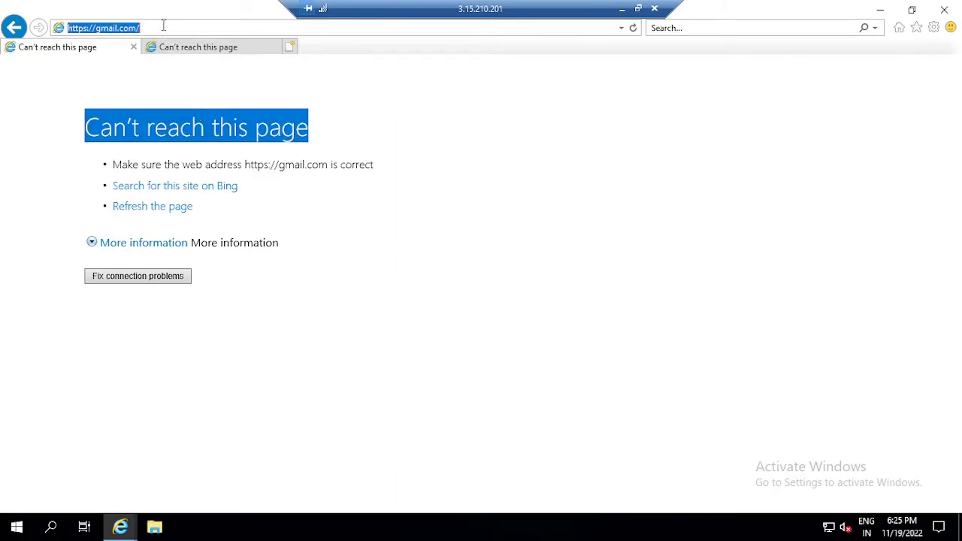
{"action": "key", "text": "Return"}
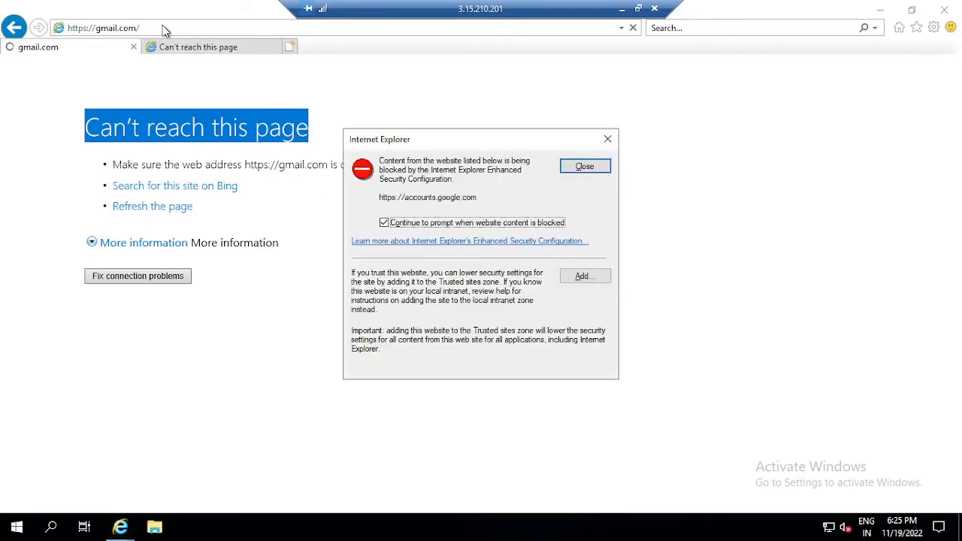
{"action": "left_click", "coordinate": [580, 278]}
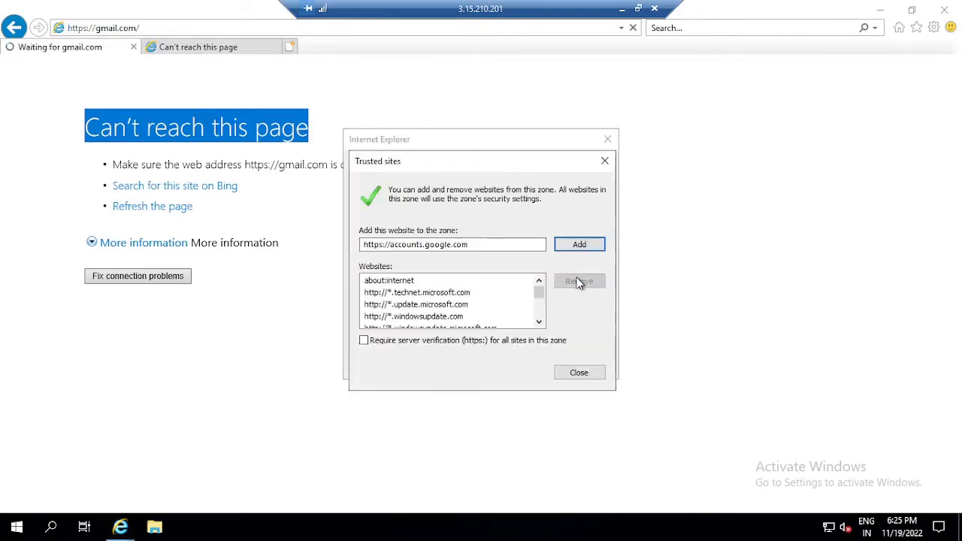
{"action": "key", "text": "Return"}
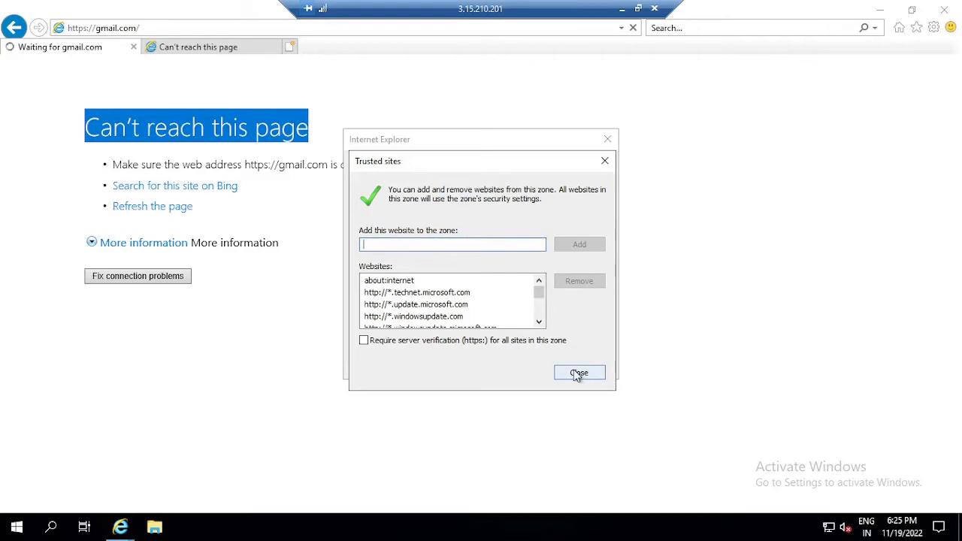
{"action": "left_click", "coordinate": [577, 374]}
{"action": "left_click", "coordinate": [594, 277]}
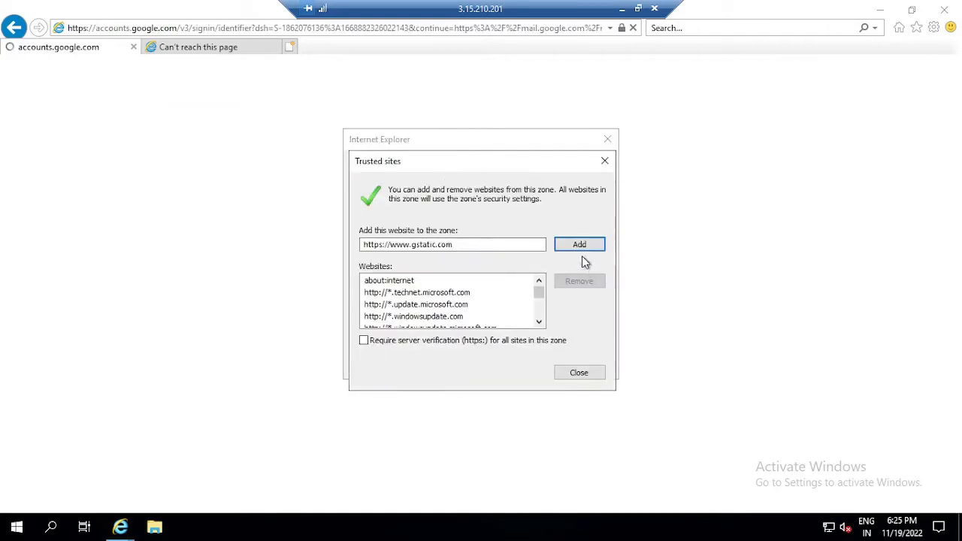
{"action": "left_click", "coordinate": [580, 245]}
{"action": "left_click", "coordinate": [590, 374]}
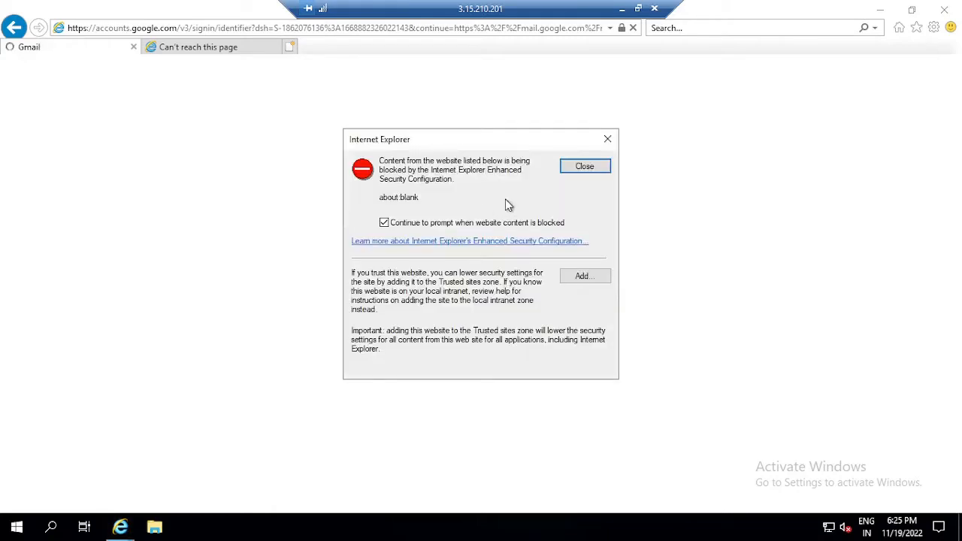
{"action": "left_click", "coordinate": [602, 276]}
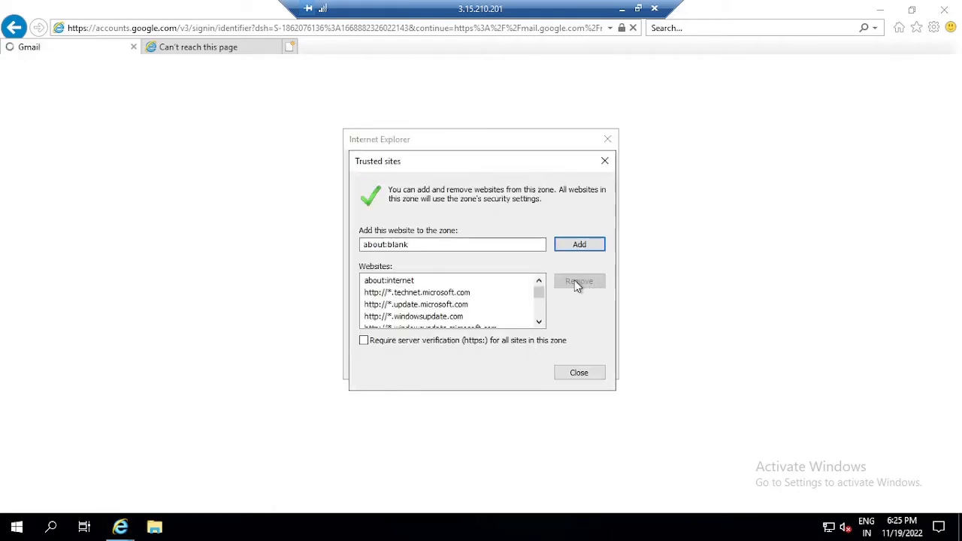
{"action": "left_click", "coordinate": [579, 246]}
{"action": "left_click", "coordinate": [577, 373]}
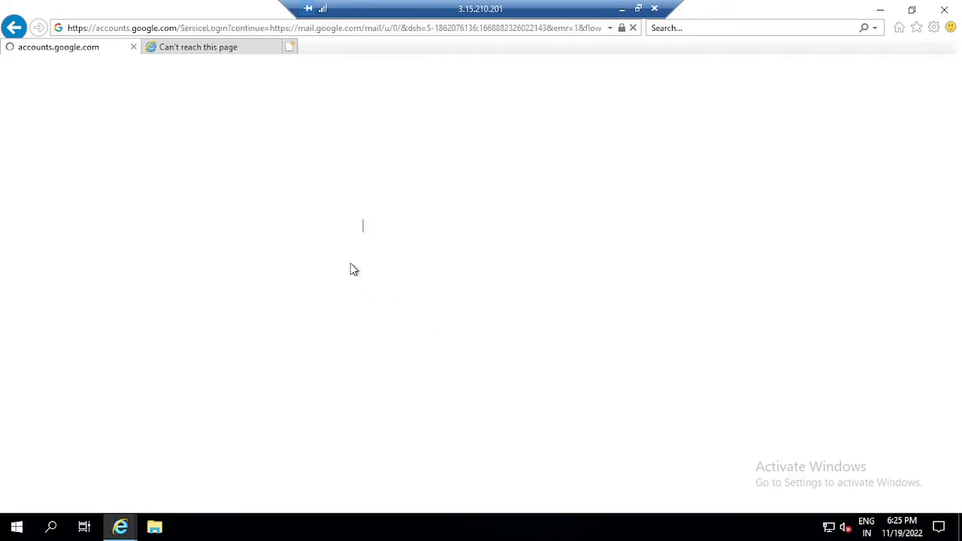
{"action": "left_click", "coordinate": [598, 166]}
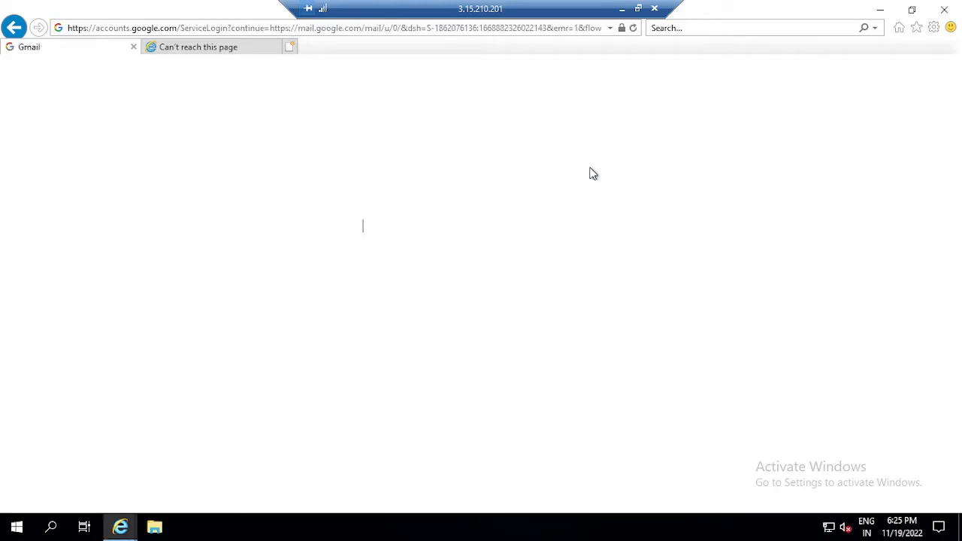
Return to the EC2 console and open the details of Demo2_Security Group from the security groups list.
{"action": "left_click", "coordinate": [623, 11]}
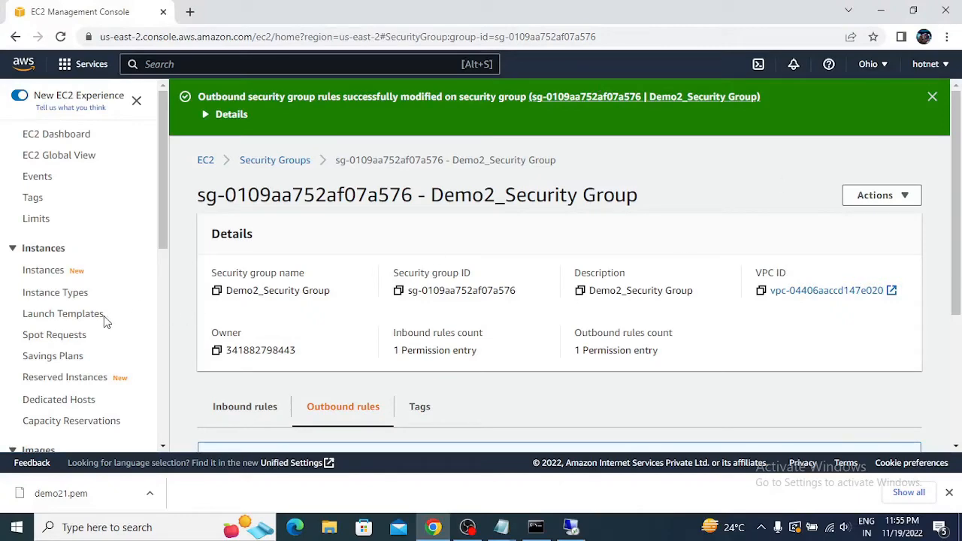
{"action": "scroll", "coordinate": [104, 320], "scroll_direction": "down", "scroll_amount": 3}
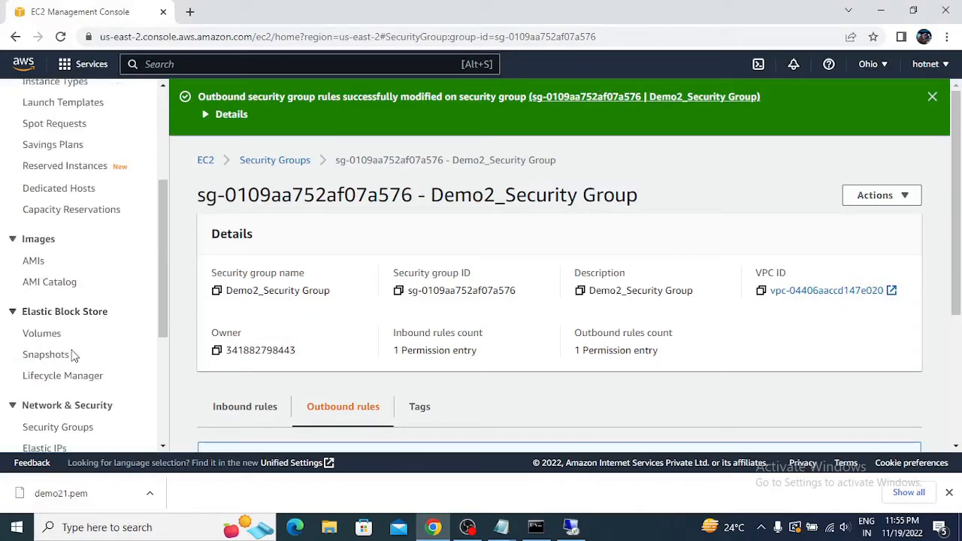
{"action": "scroll", "coordinate": [75, 345], "scroll_direction": "down", "scroll_amount": 2}
{"action": "left_click", "coordinate": [60, 293]}
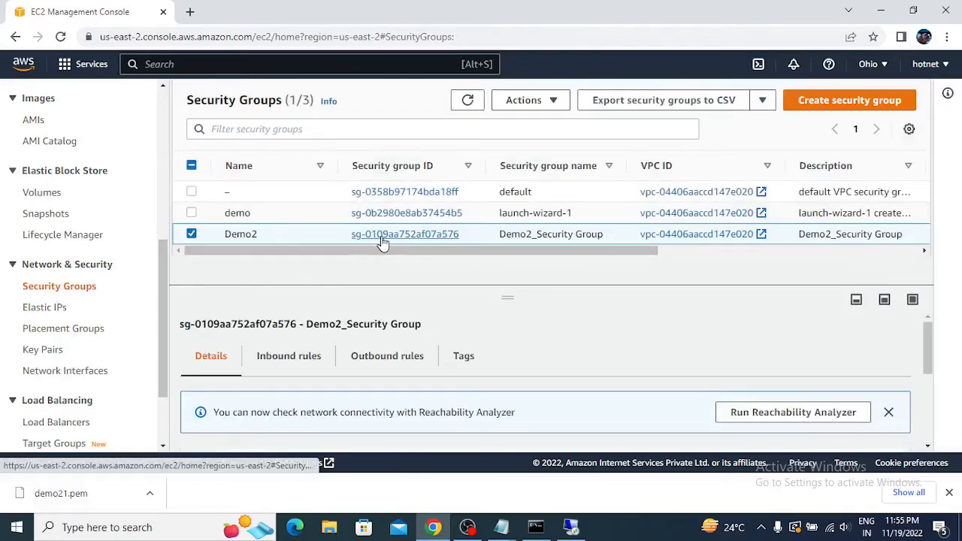
{"action": "left_click", "coordinate": [383, 239]}
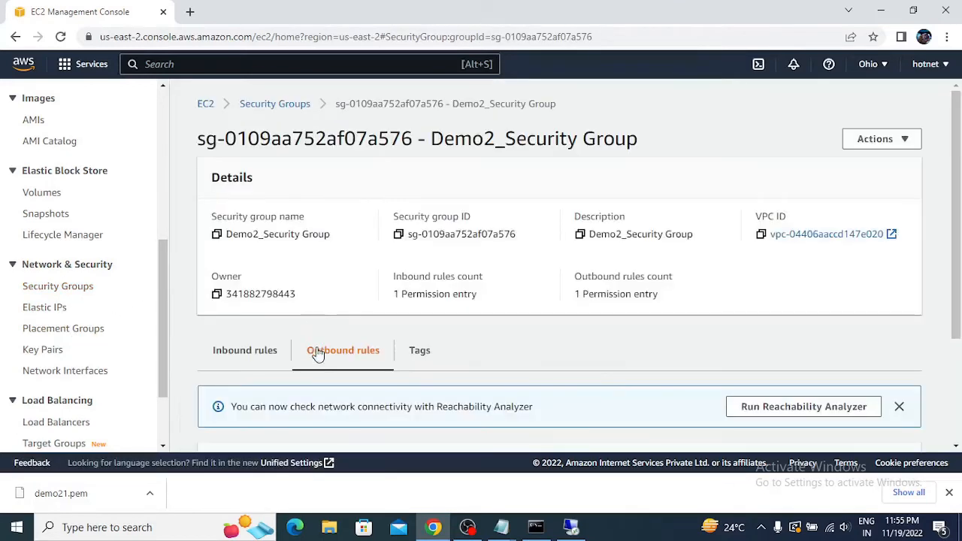
Compare the inbound and outbound rules of Demo2_Security Group, examining each rule's type and protocol.
{"action": "left_click", "coordinate": [224, 352]}
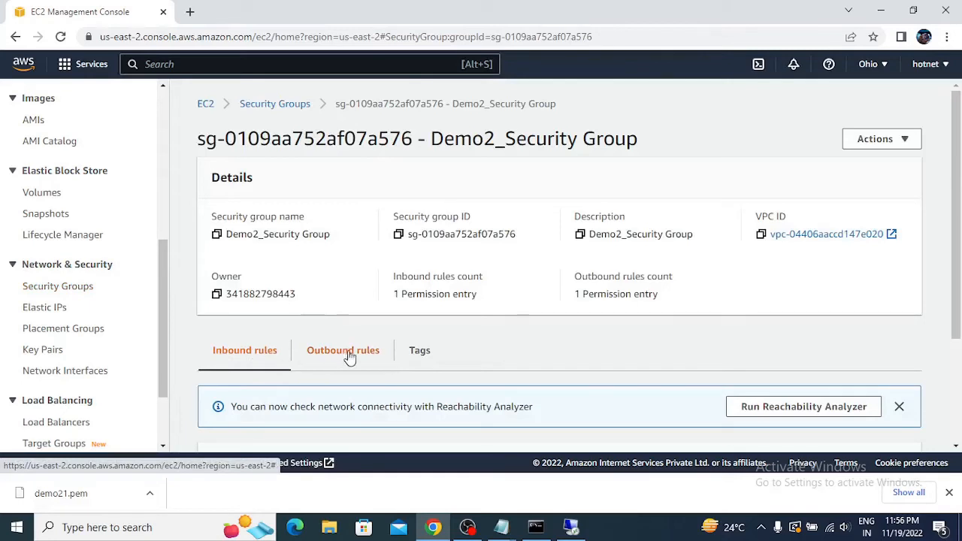
{"action": "left_click", "coordinate": [347, 357]}
{"action": "left_click", "coordinate": [245, 353]}
{"action": "left_click", "coordinate": [333, 358]}
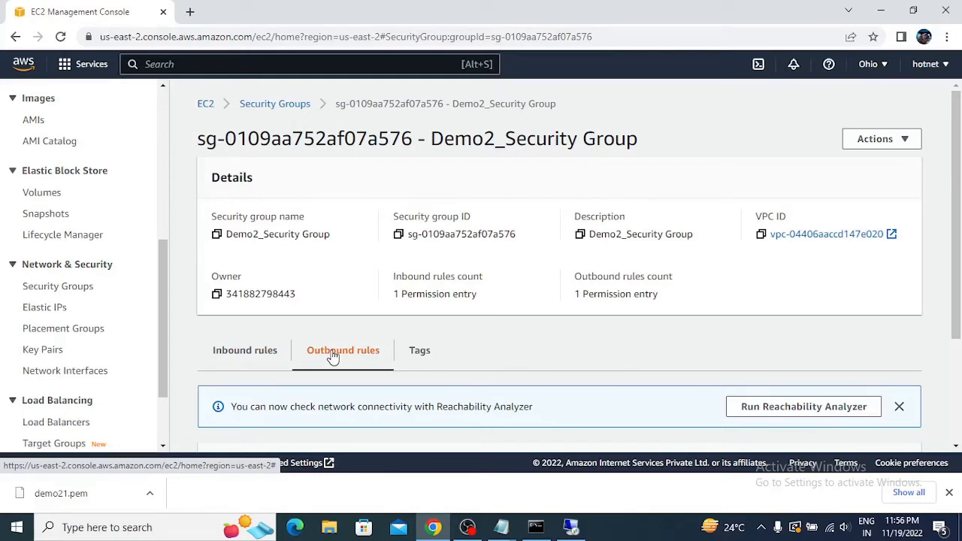
{"action": "left_click", "coordinate": [259, 353]}
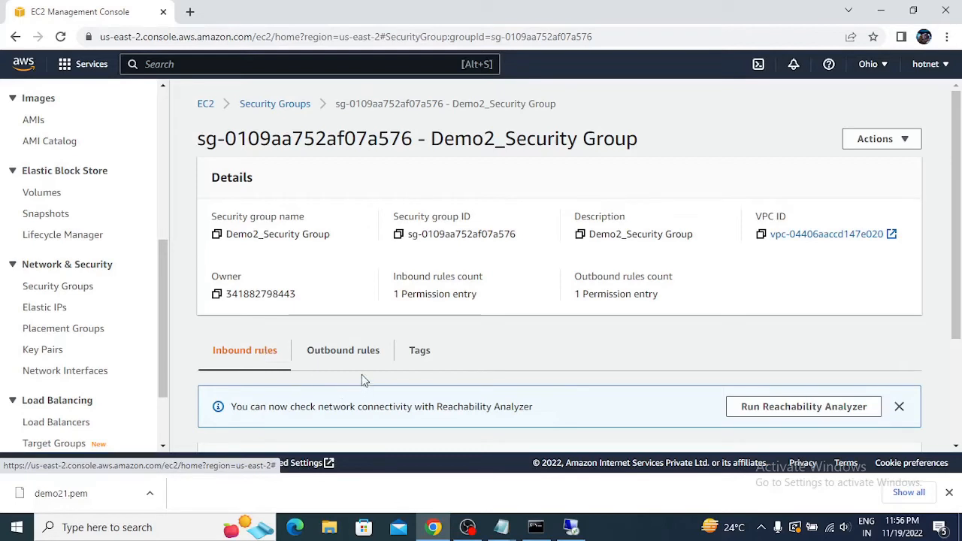
{"action": "left_click", "coordinate": [350, 355]}
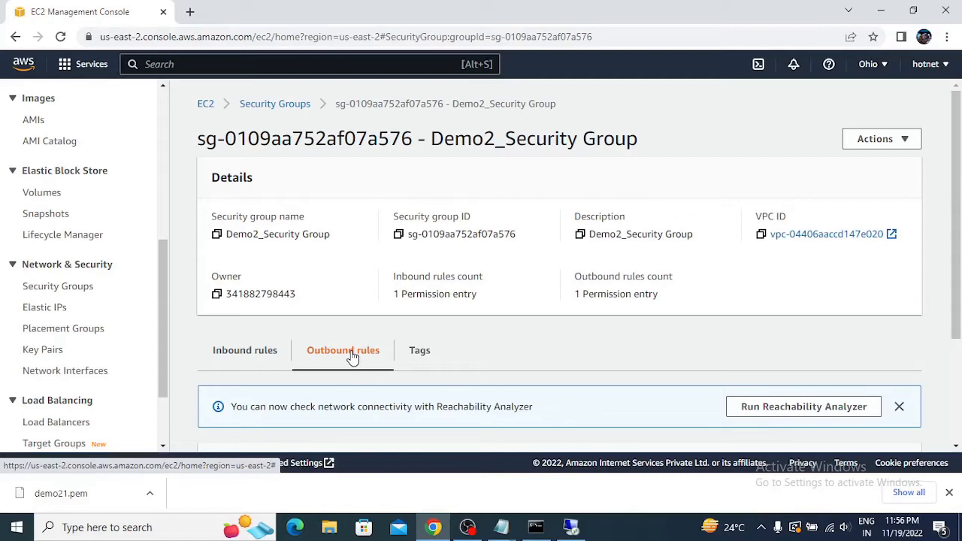
{"action": "scroll", "coordinate": [352, 357], "scroll_direction": "down", "scroll_amount": 2}
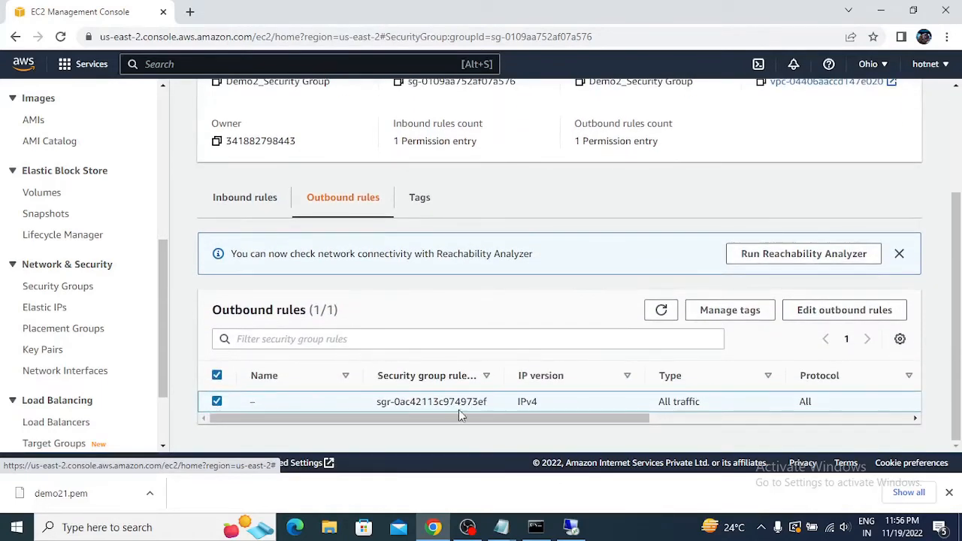
{"action": "left_click", "coordinate": [234, 202]}
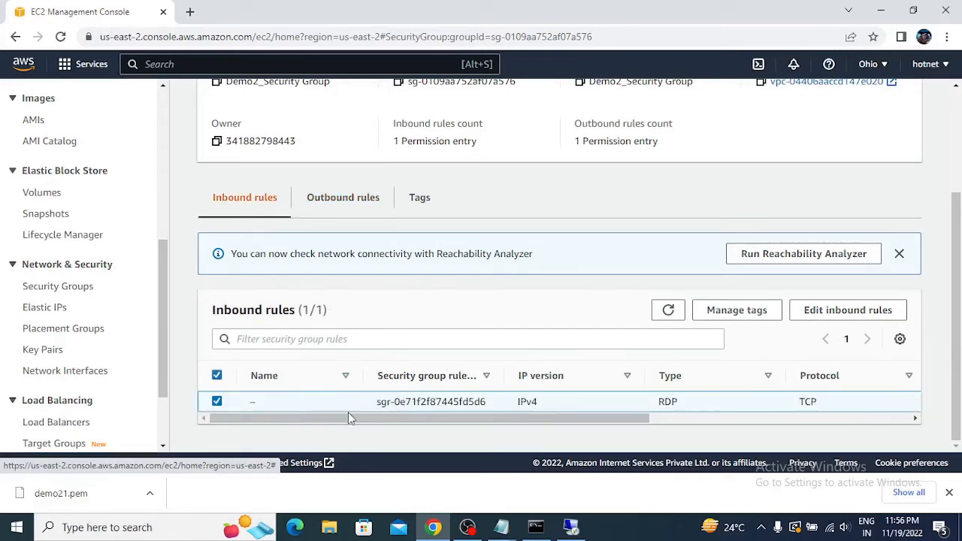
{"action": "left_click_drag", "start_coordinate": [541, 420], "coordinate": [428, 434]}
Open Demo2_Security Group's inbound rules for editing, then search "what is my ip" in a new browser tab and copy the public IP address.
{"action": "left_click", "coordinate": [825, 320]}
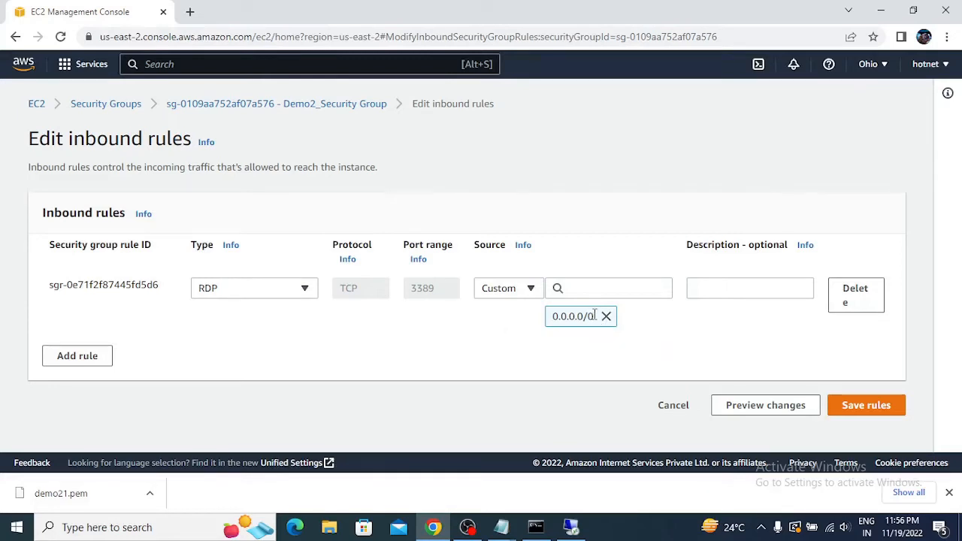
{"action": "left_click_drag", "start_coordinate": [593, 315], "coordinate": [585, 315]}
{"action": "left_click", "coordinate": [578, 289]}
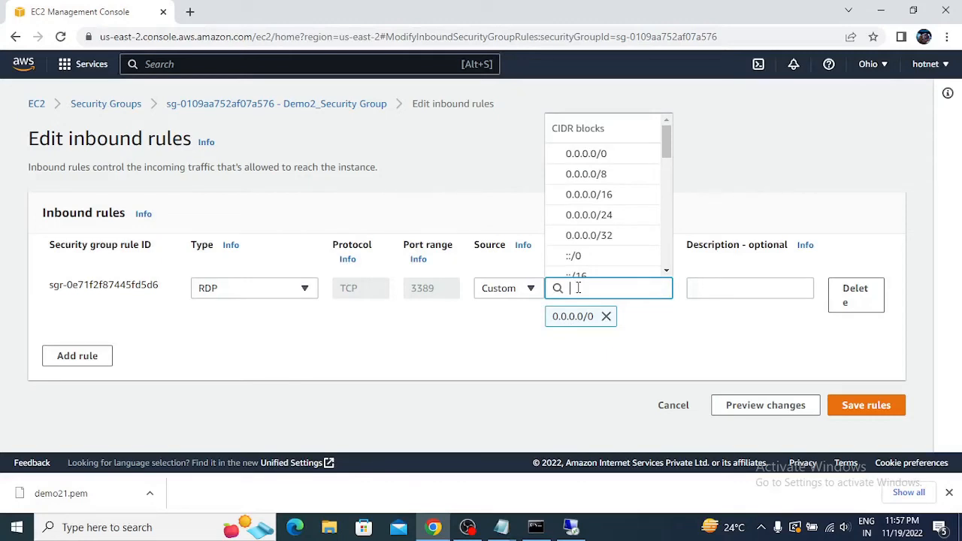
{"action": "left_click", "coordinate": [190, 11]}
{"action": "left_click", "coordinate": [205, 37]}
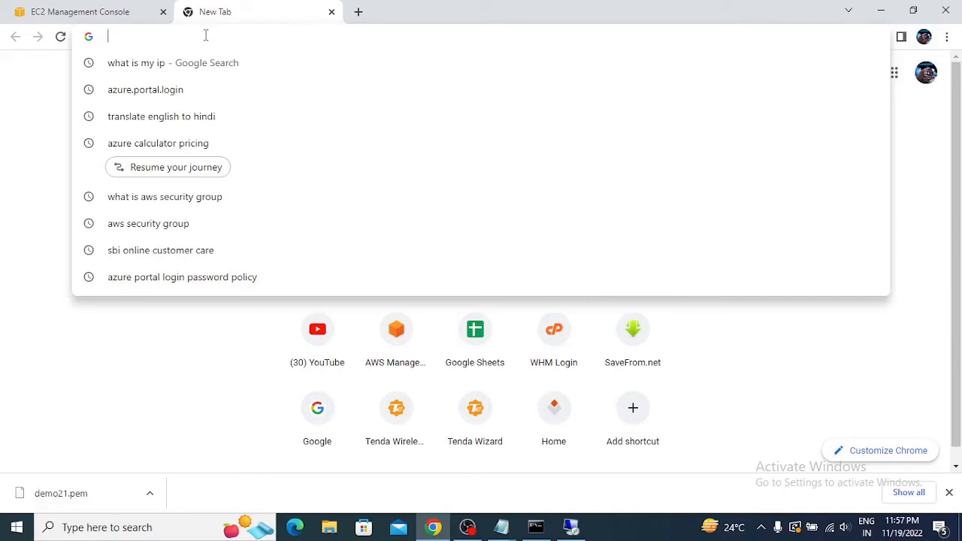
{"action": "left_click", "coordinate": [139, 68]}
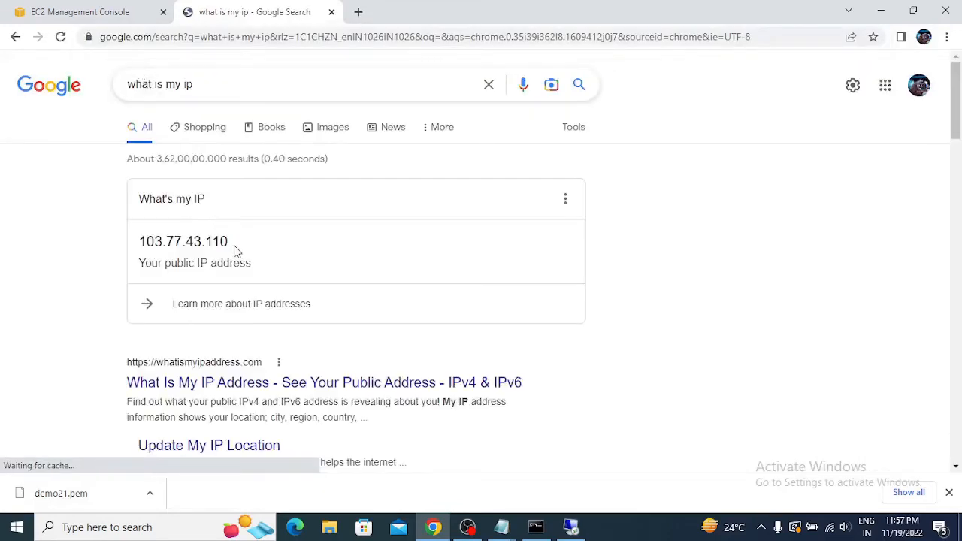
{"action": "left_click_drag", "start_coordinate": [233, 249], "coordinate": [138, 243]}
{"action": "key", "text": "ctrl+c"}
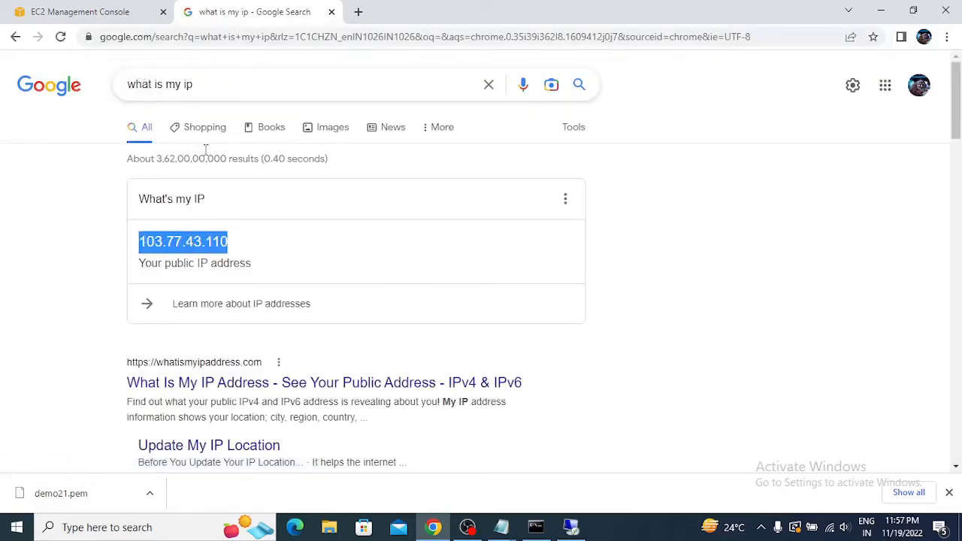
Set the inbound RDP rule's source to 103.77.43.110/32 and save the rules of Demo2_Security Group.
{"action": "left_click", "coordinate": [102, 12]}
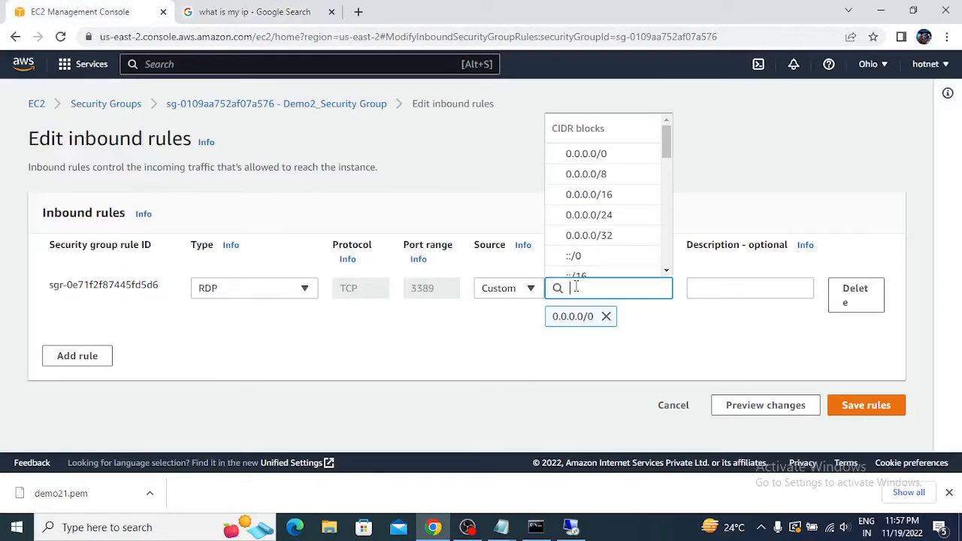
{"action": "key", "text": "ctrl+v"}
{"action": "left_click", "coordinate": [634, 337]}
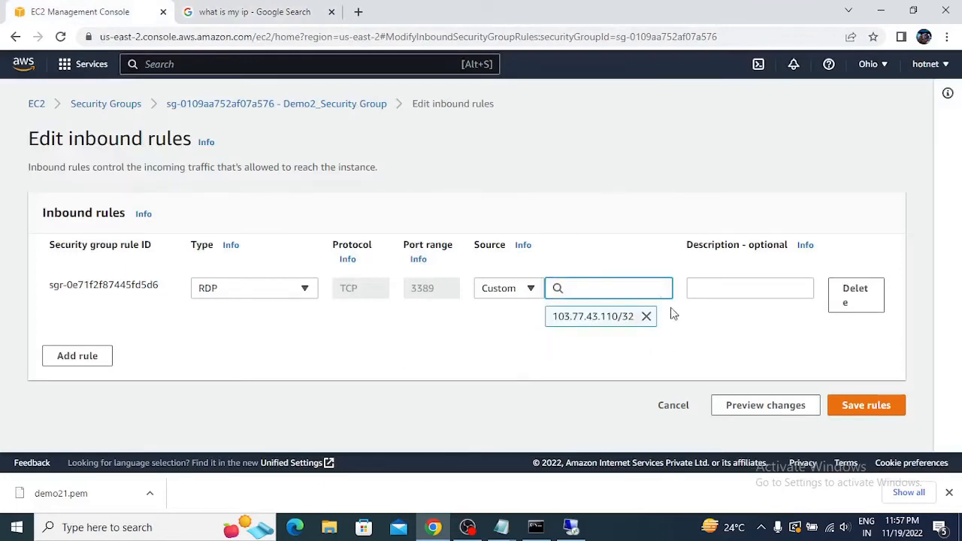
{"action": "left_click", "coordinate": [869, 410]}
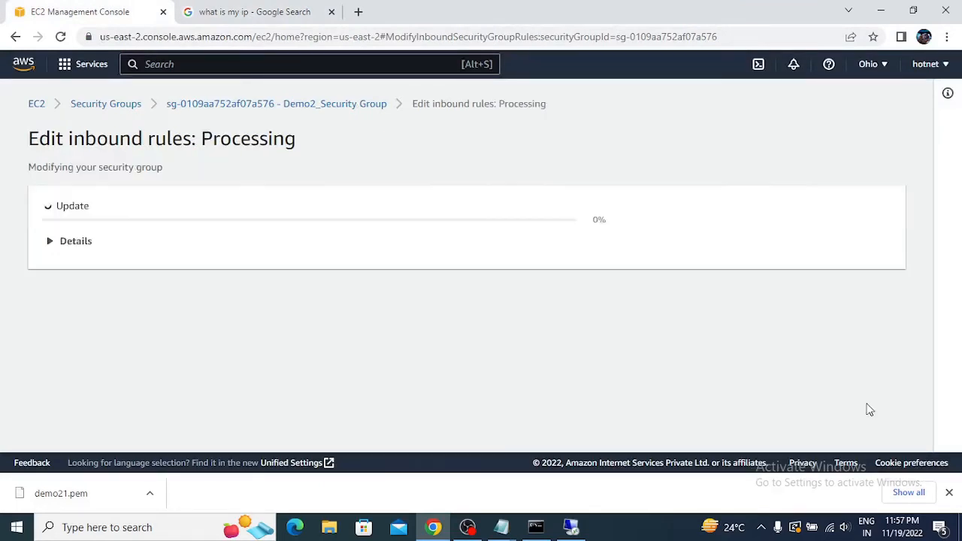
{"action": "scroll", "coordinate": [579, 316], "scroll_direction": "down", "scroll_amount": 3}
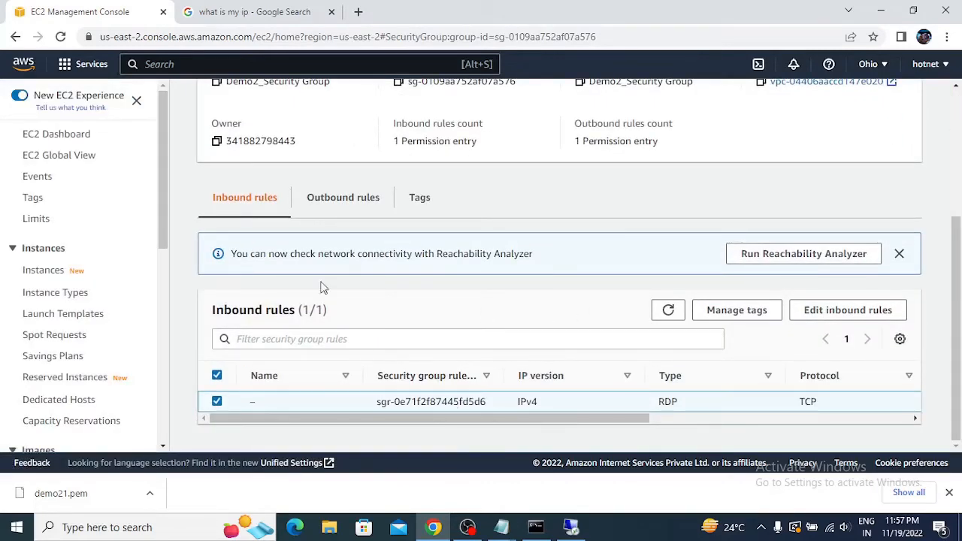
Reopen the inbound rules to examine the RDP rule's source, try saving them without changes, and return to the security group details.
{"action": "left_click", "coordinate": [851, 312]}
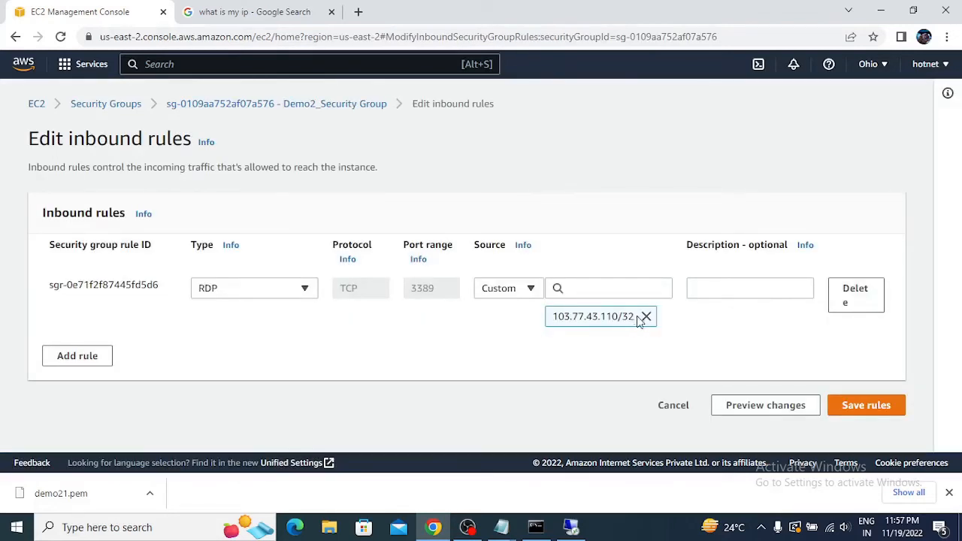
{"action": "double_click", "coordinate": [629, 317]}
{"action": "left_click_drag", "start_coordinate": [628, 317], "coordinate": [554, 322]}
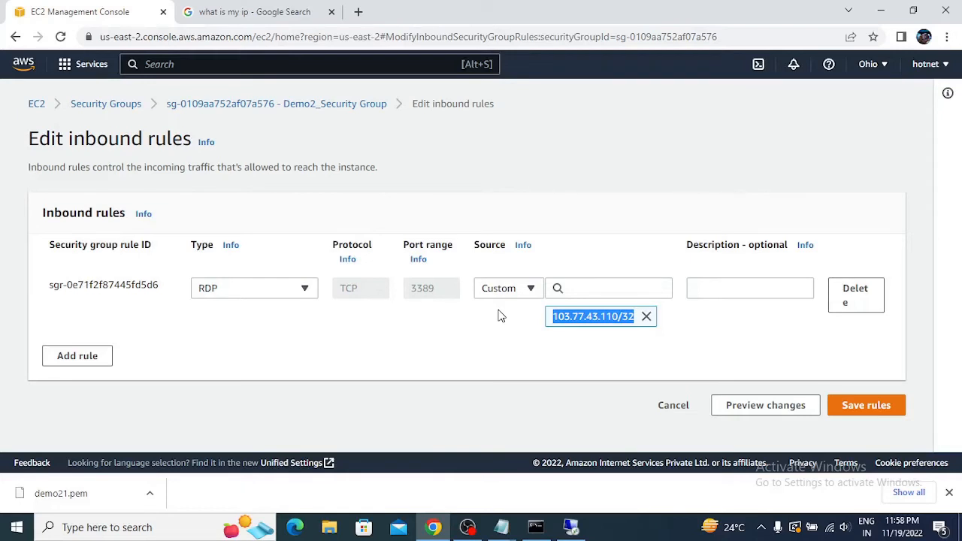
{"action": "left_click", "coordinate": [659, 349]}
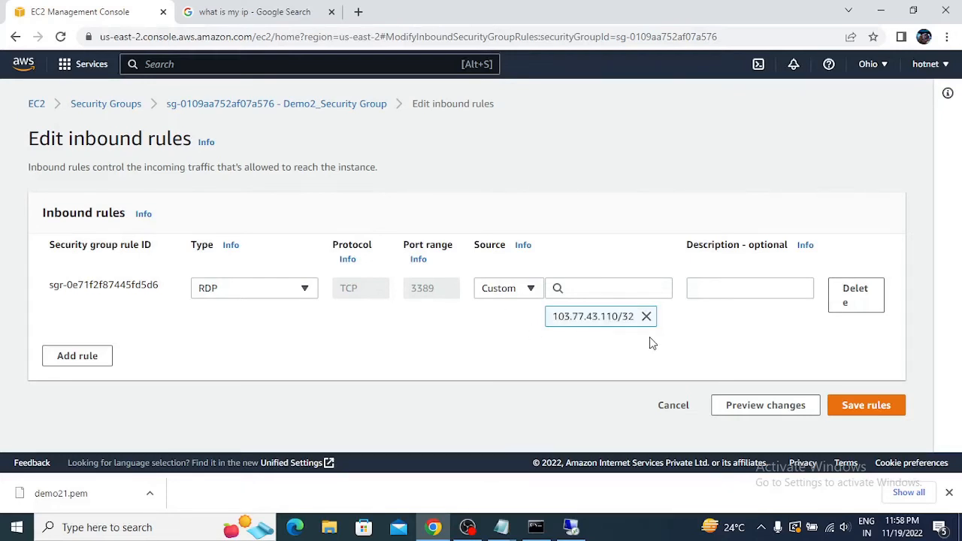
{"action": "left_click_drag", "start_coordinate": [636, 316], "coordinate": [551, 320]}
{"action": "key", "text": "ctrl+c"}
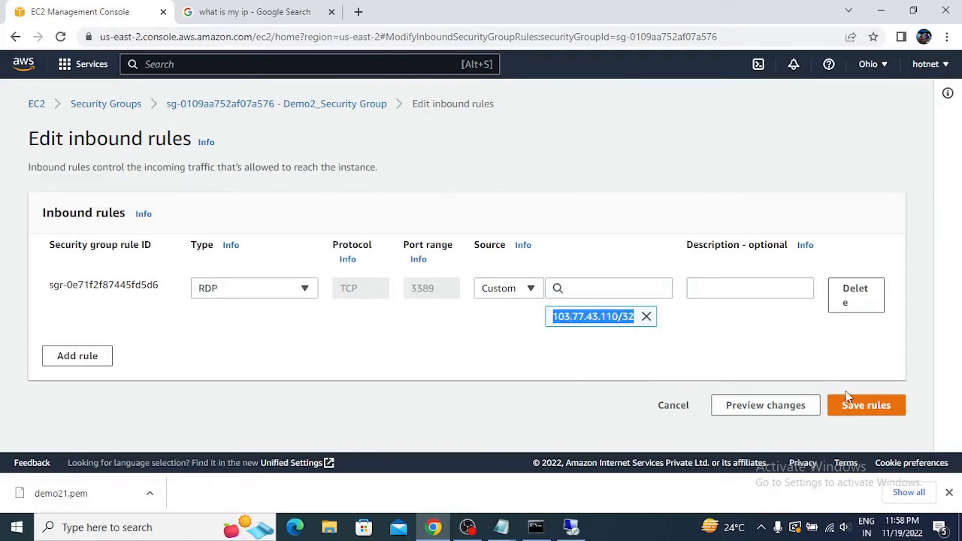
{"action": "left_click", "coordinate": [854, 409]}
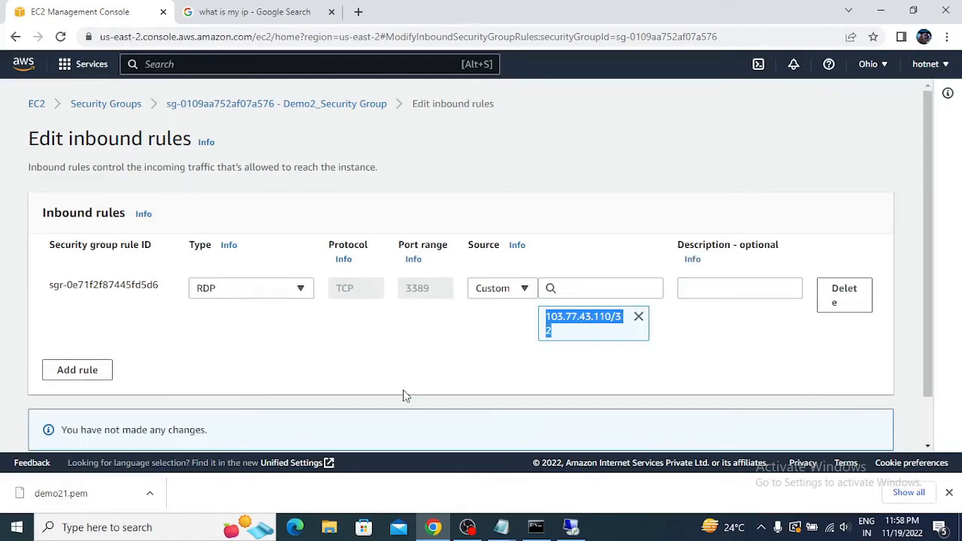
{"action": "scroll", "coordinate": [404, 393], "scroll_direction": "down", "scroll_amount": 1}
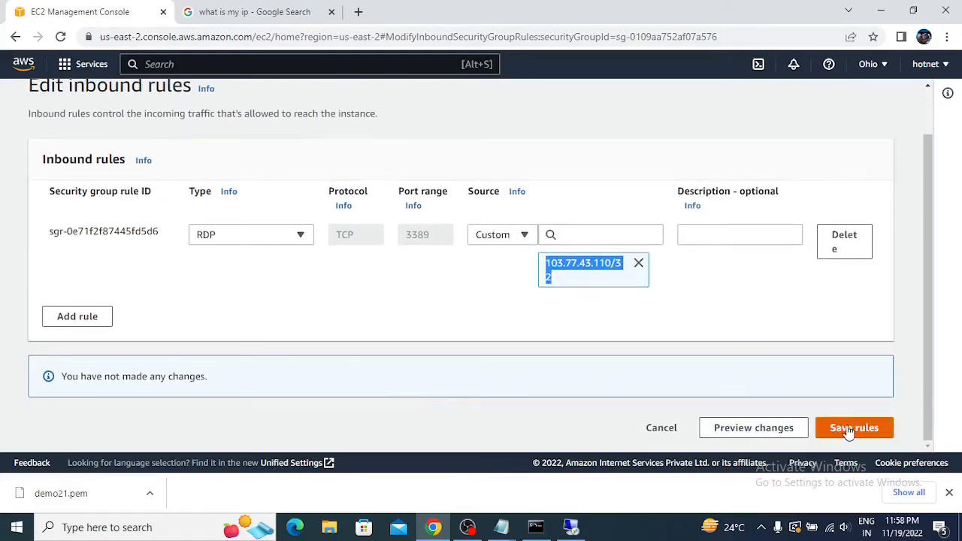
{"action": "scroll", "coordinate": [421, 348], "scroll_direction": "up", "scroll_amount": 1}
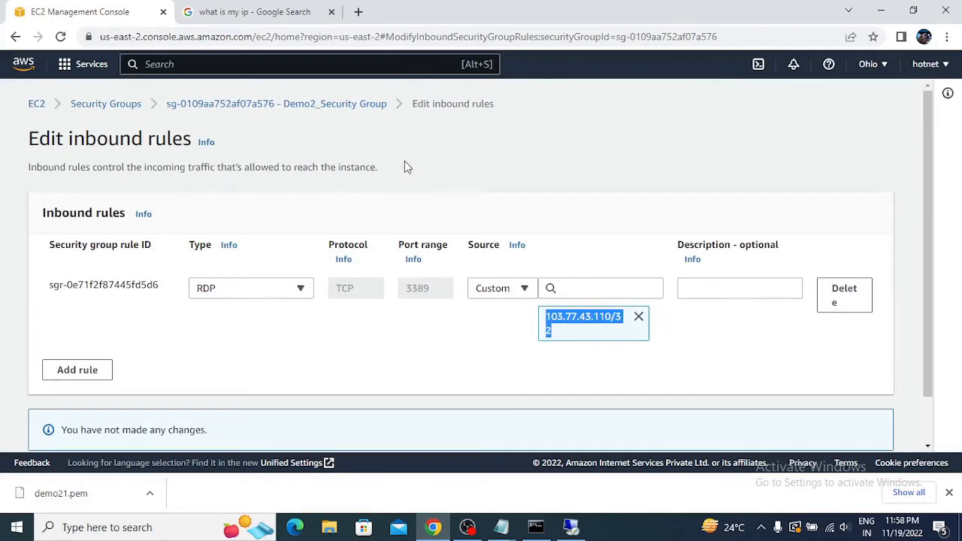
{"action": "left_click", "coordinate": [376, 108]}
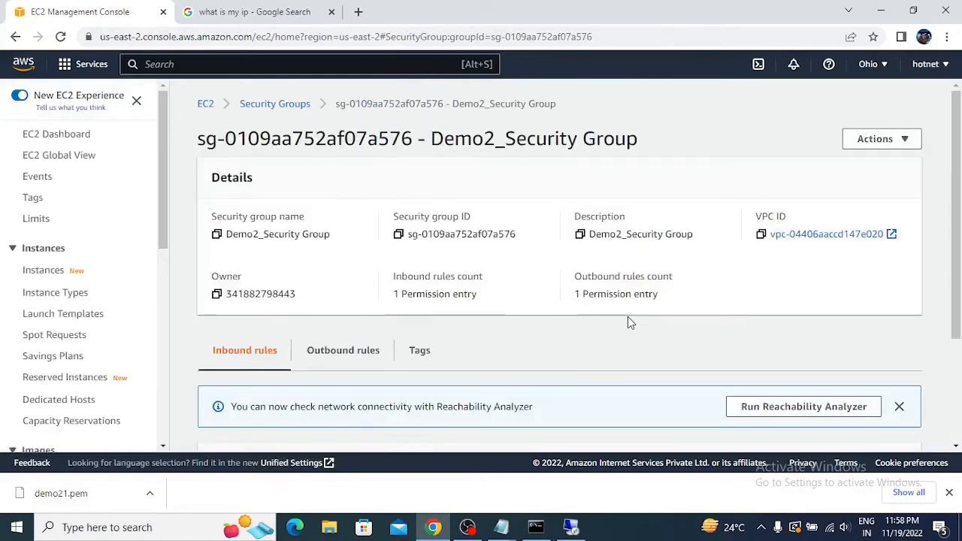
Check whether the 3.15.210.201 remote session is still connected, then return to the EC2 console.
{"action": "left_click", "coordinate": [574, 528]}
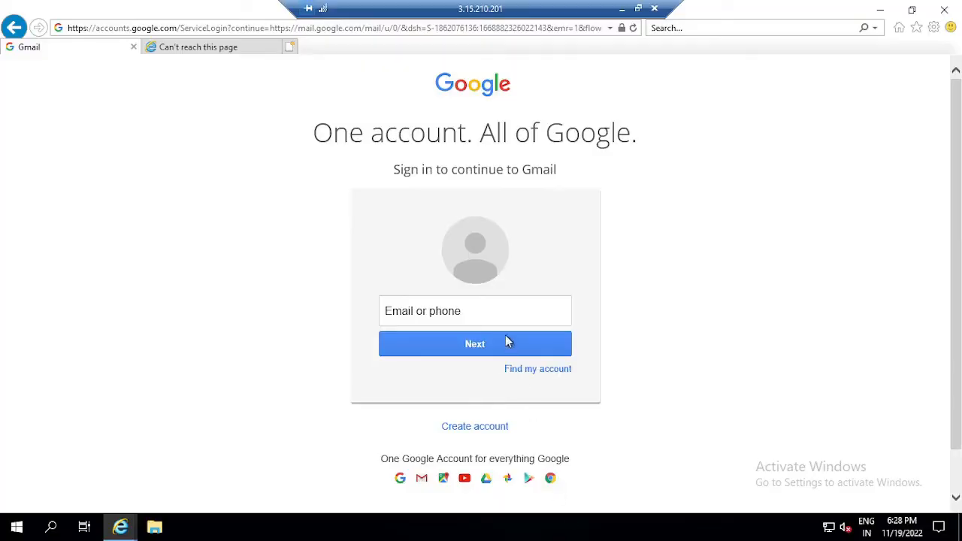
{"action": "left_click", "coordinate": [623, 9]}
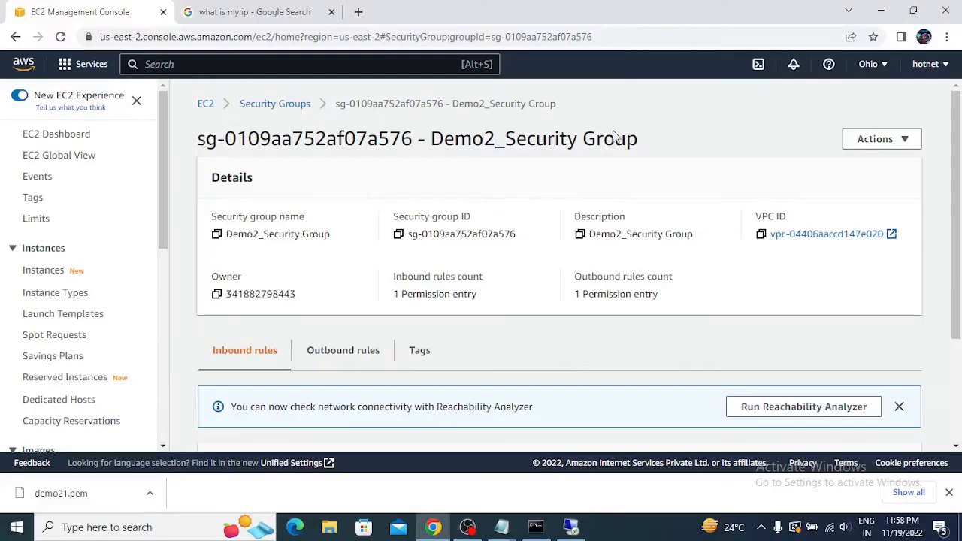
{"action": "left_click", "coordinate": [570, 531]}
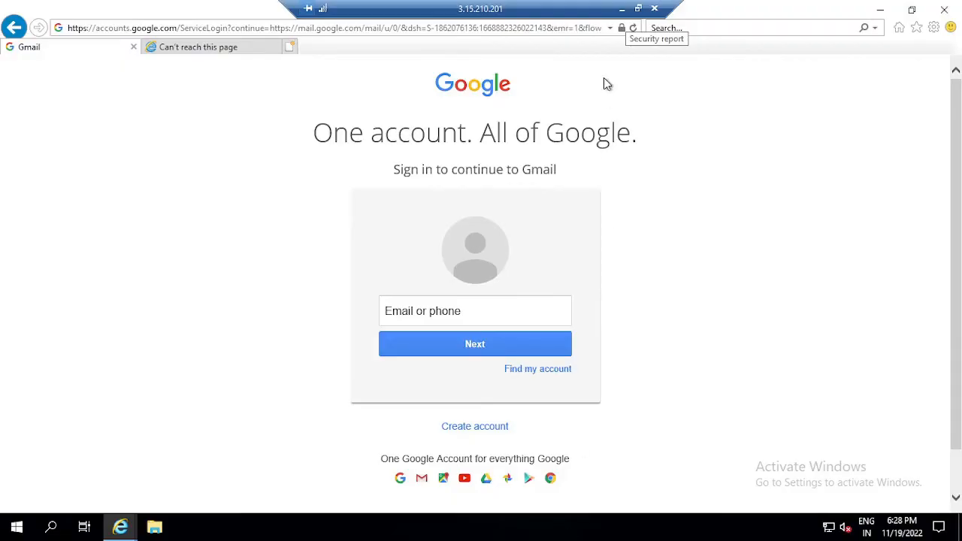
{"action": "left_click", "coordinate": [623, 9]}
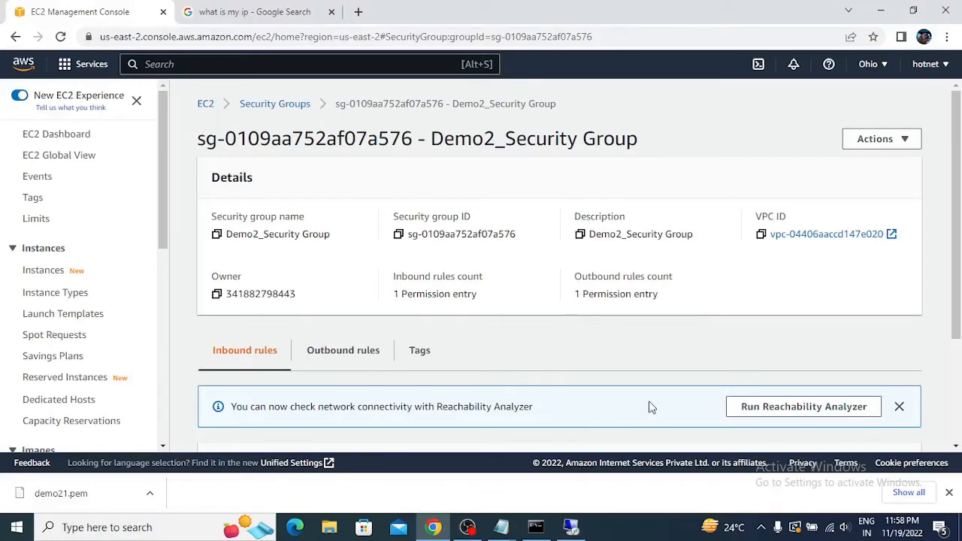
{"action": "scroll", "coordinate": [561, 307], "scroll_direction": "down", "scroll_amount": 2}
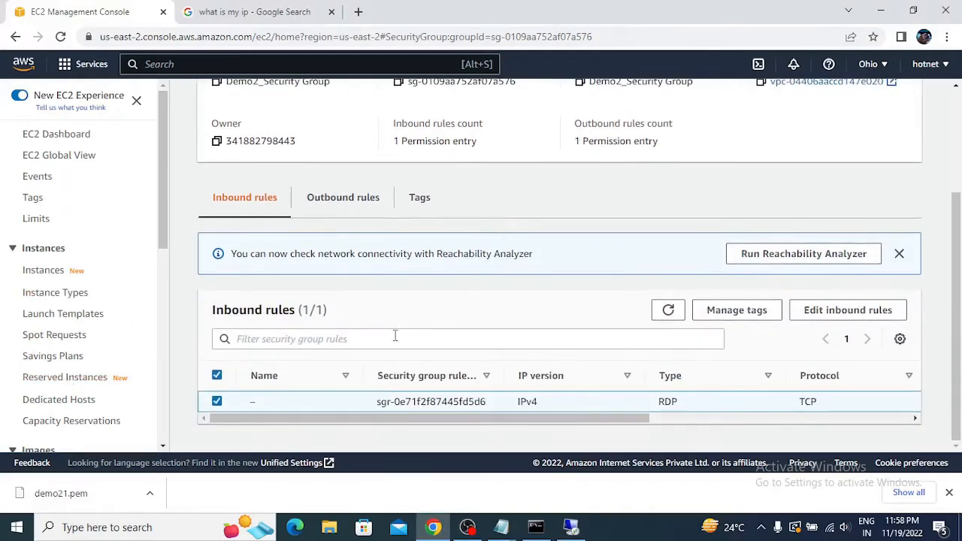
{"action": "left_click", "coordinate": [823, 313]}
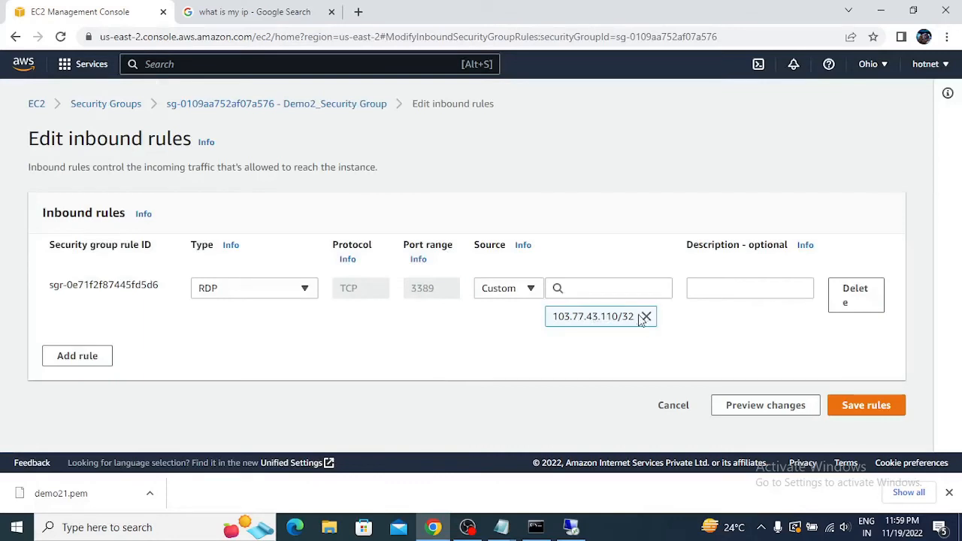
{"action": "left_click", "coordinate": [645, 317]}
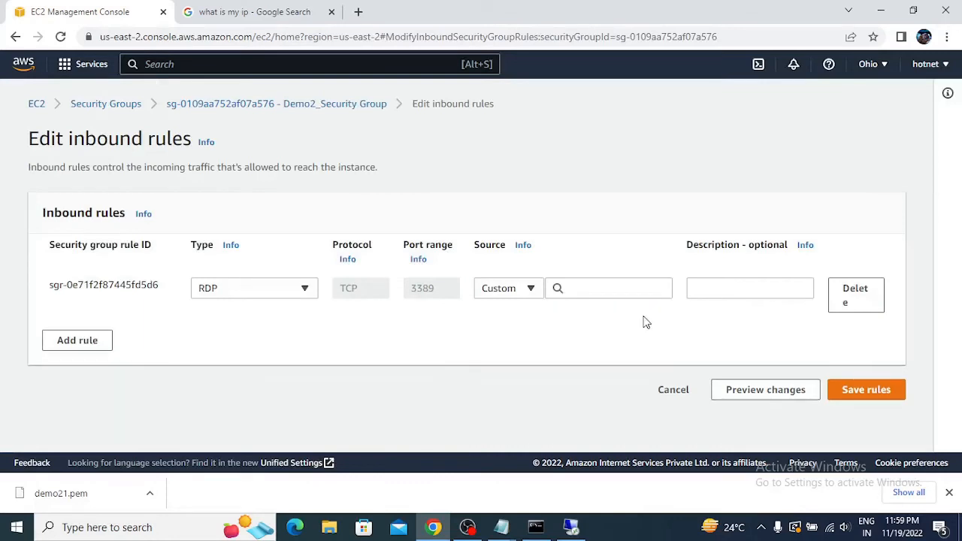
{"action": "left_click", "coordinate": [606, 287]}
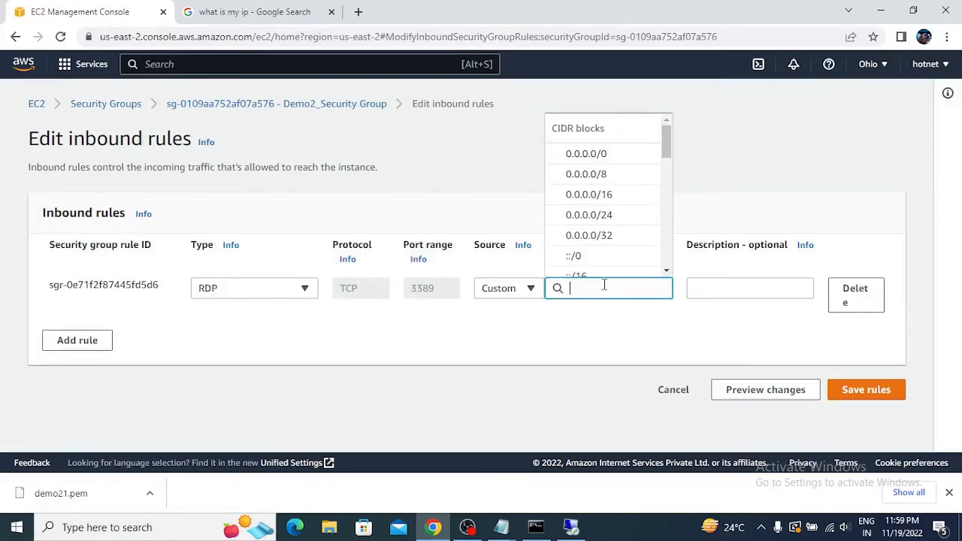
{"action": "key", "text": "ctrl+v"}
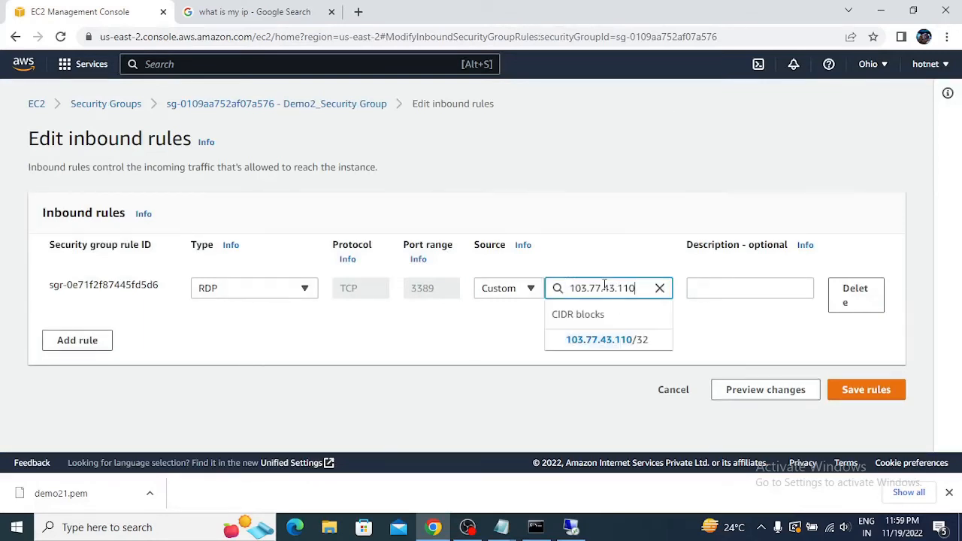
{"action": "key", "text": "BackSpace"}
{"action": "type", "text": "1"}
{"action": "left_click", "coordinate": [627, 340]}
{"action": "left_click", "coordinate": [876, 392]}
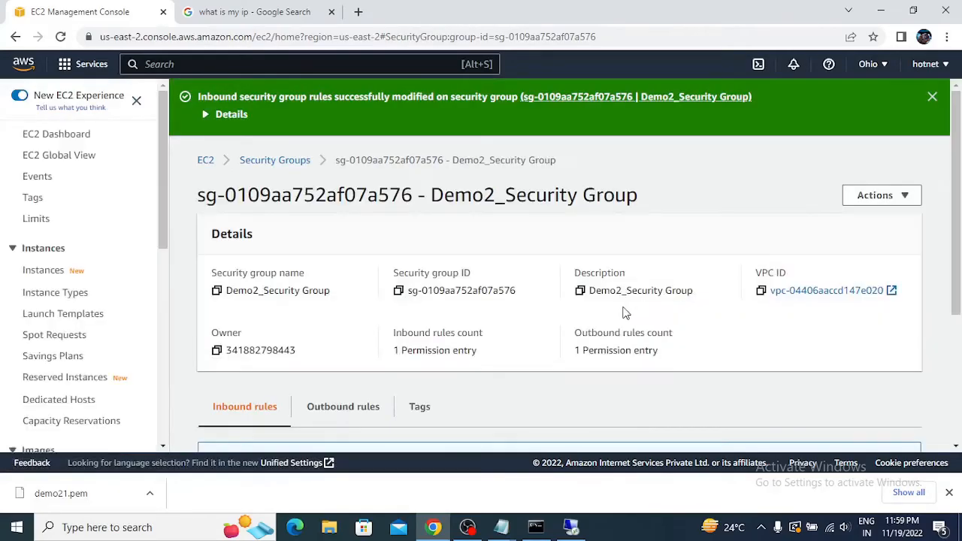
Check the 3.15.210.201 remote session, close it, and launch Remote Desktop Connection with mstsc.
{"action": "left_click", "coordinate": [572, 527]}
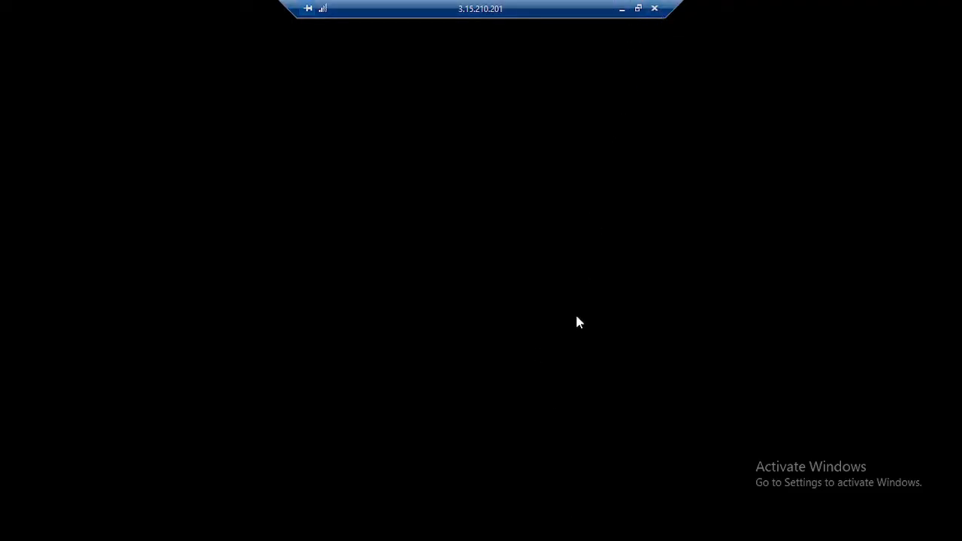
{"action": "left_click", "coordinate": [654, 8]}
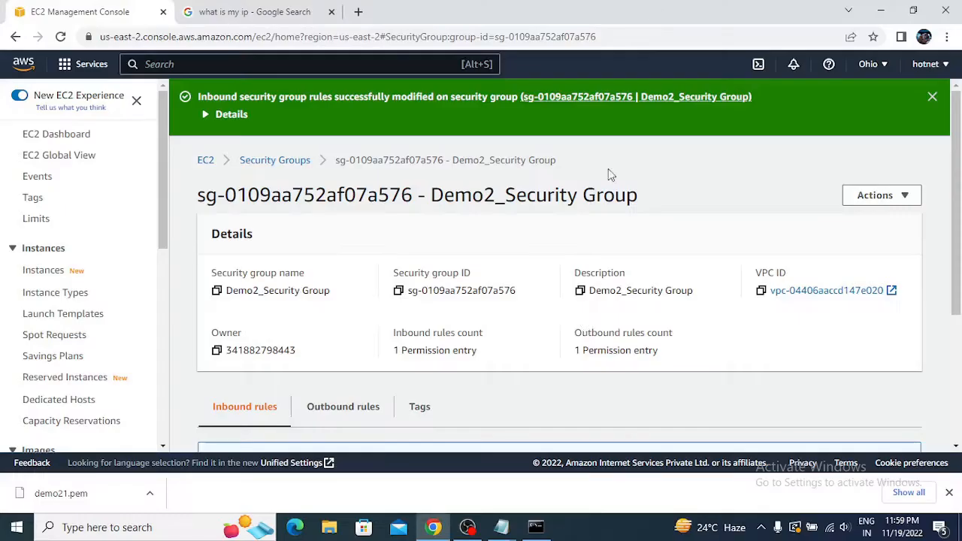
{"action": "key", "text": "super+r"}
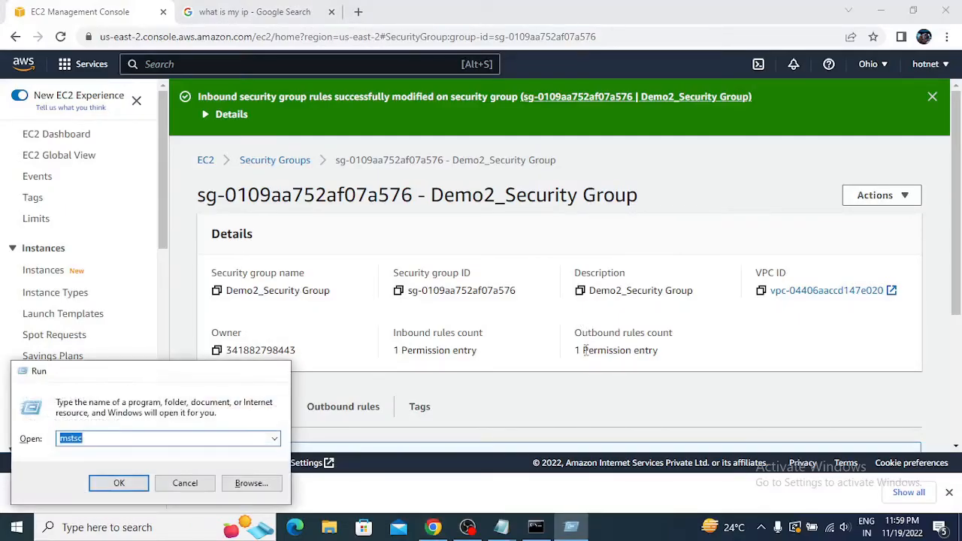
{"action": "key", "text": "Return"}
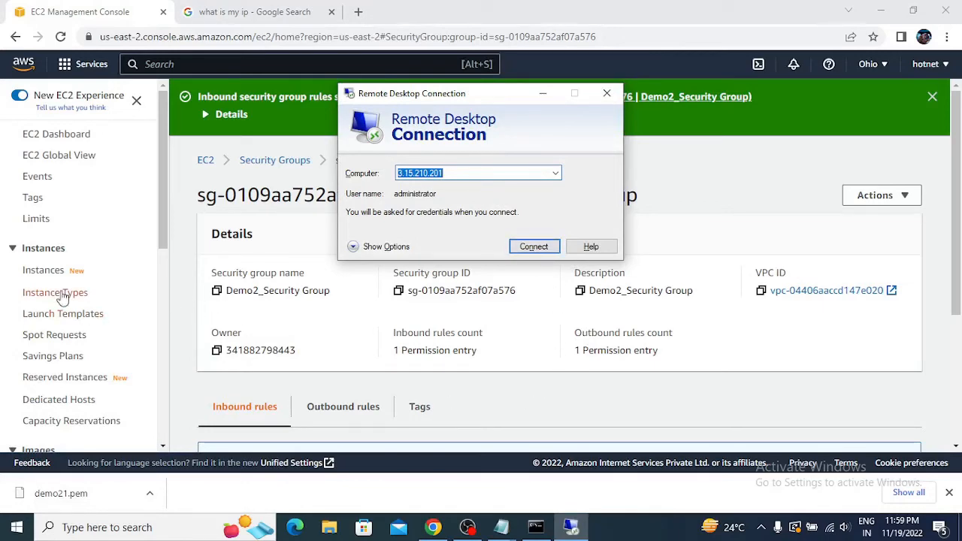
Try to connect to demo-VM through Remote Desktop using public IPv4 address 3.15.210.201 copied from the instances list, then cancel the attempt.
{"action": "left_click", "coordinate": [41, 271]}
{"action": "left_click_drag", "start_coordinate": [437, 210], "coordinate": [687, 228]}
{"action": "left_click_drag", "start_coordinate": [711, 194], "coordinate": [643, 193]}
{"action": "key", "text": "ctrl+c"}
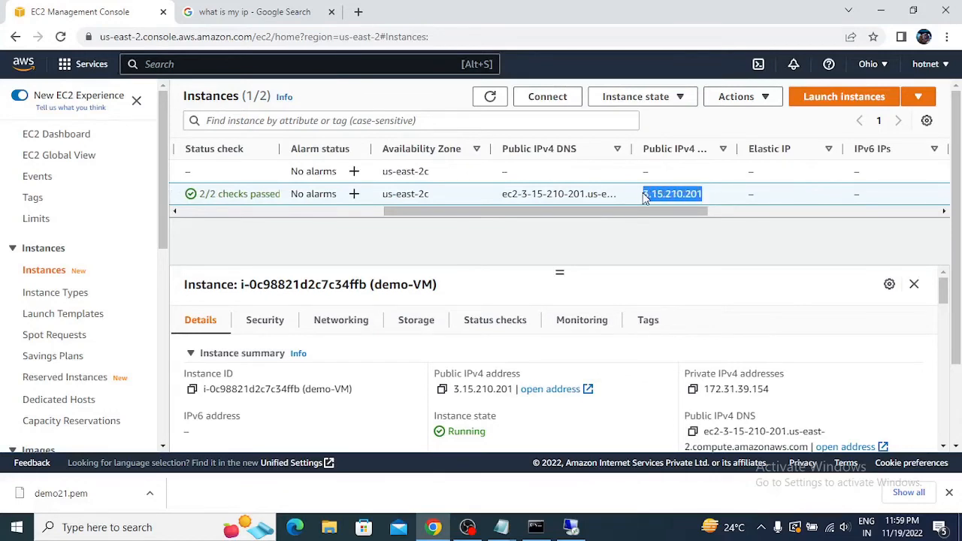
{"action": "left_click", "coordinate": [572, 527]}
{"action": "key", "text": "ctrl+v"}
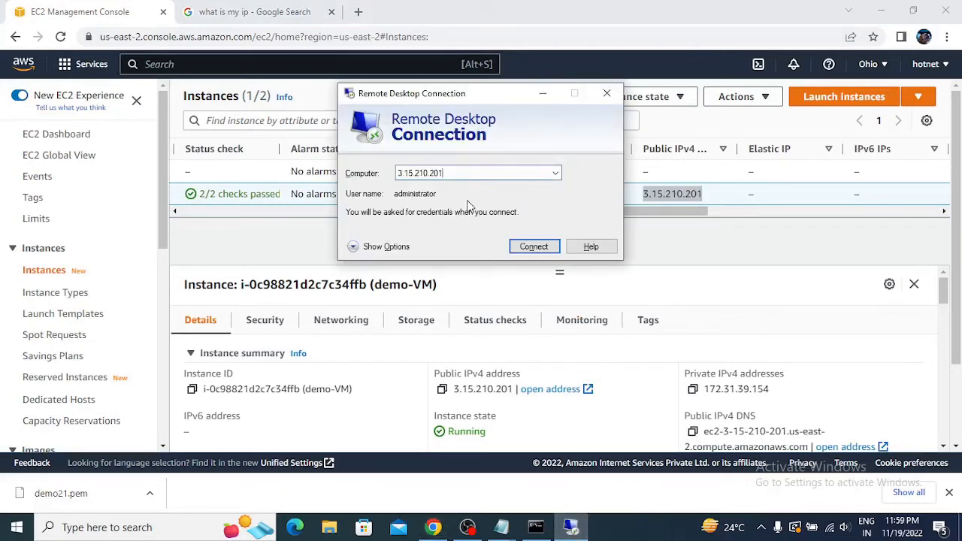
{"action": "left_click", "coordinate": [530, 248]}
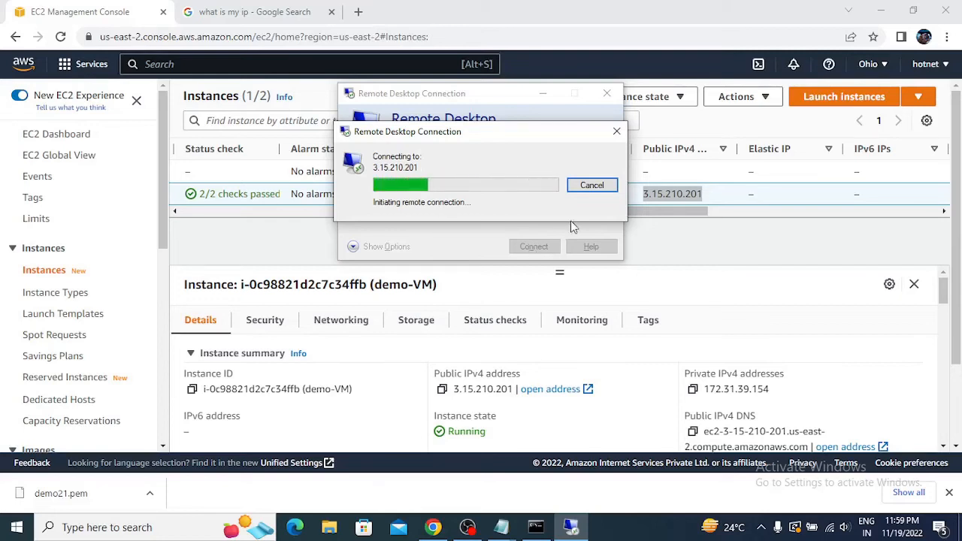
{"action": "left_click", "coordinate": [593, 185]}
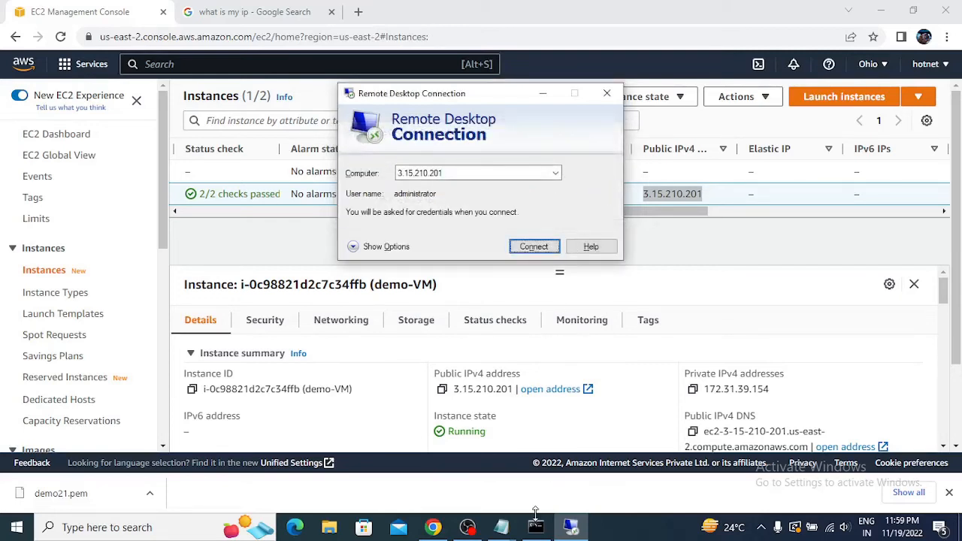
Copy the public IP address 103.77.43.110 from the "what is my ip" search results.
{"action": "left_click", "coordinate": [256, 12]}
{"action": "left_click_drag", "start_coordinate": [248, 258], "coordinate": [138, 242]}
{"action": "key", "text": "ctrl+c"}
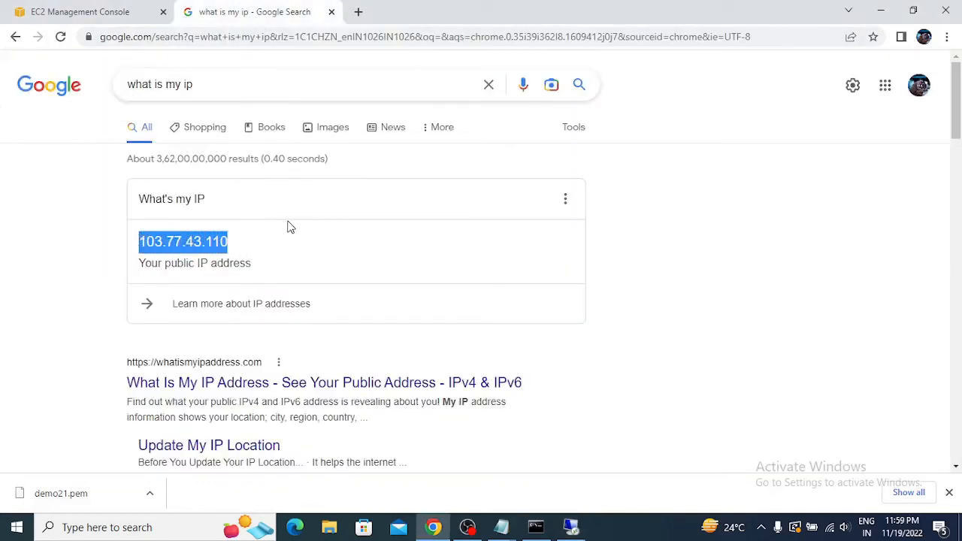
Set the source of Demo2_Security Group's inbound RDP rule to 103.77.43.110/32 and save the rules.
{"action": "left_click", "coordinate": [83, 12]}
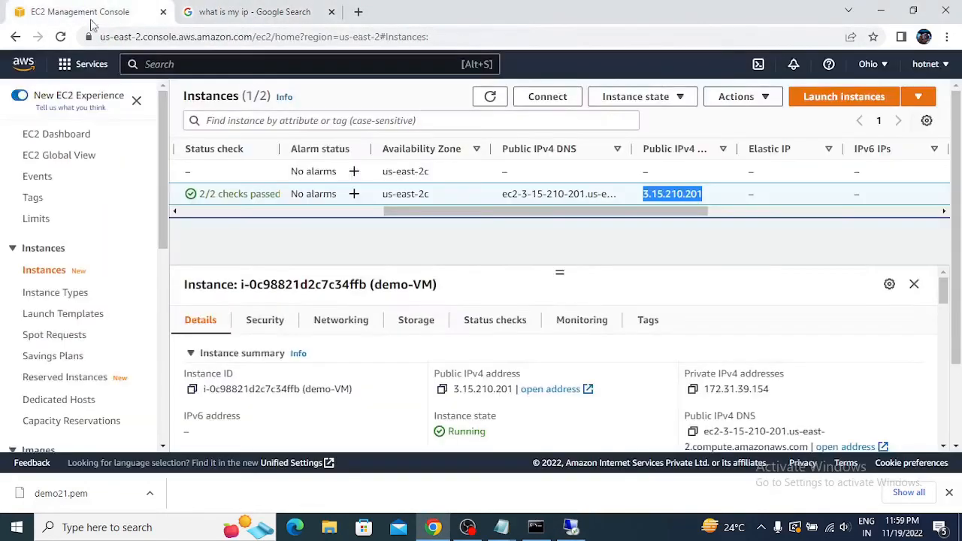
{"action": "scroll", "coordinate": [71, 303], "scroll_direction": "down", "scroll_amount": 2}
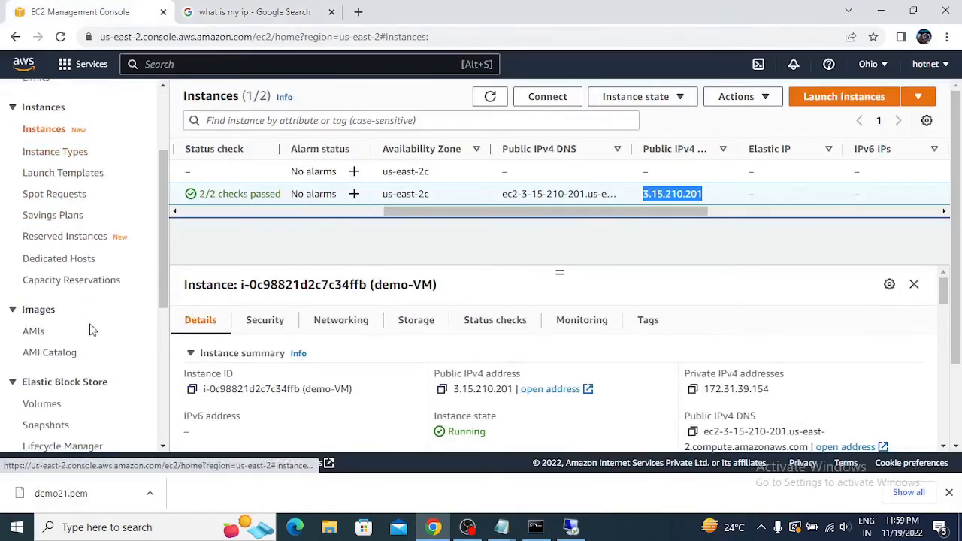
{"action": "scroll", "coordinate": [105, 383], "scroll_direction": "down", "scroll_amount": 3}
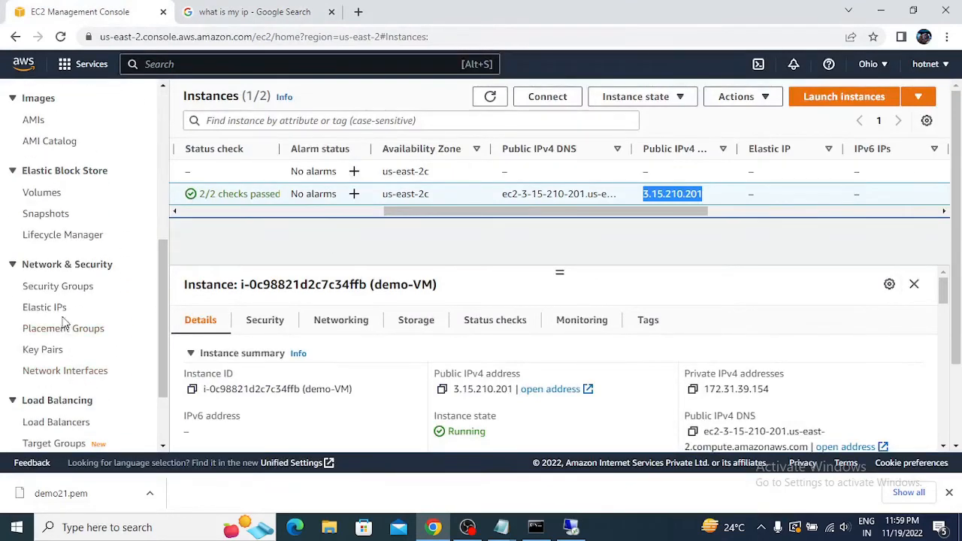
{"action": "left_click", "coordinate": [53, 287]}
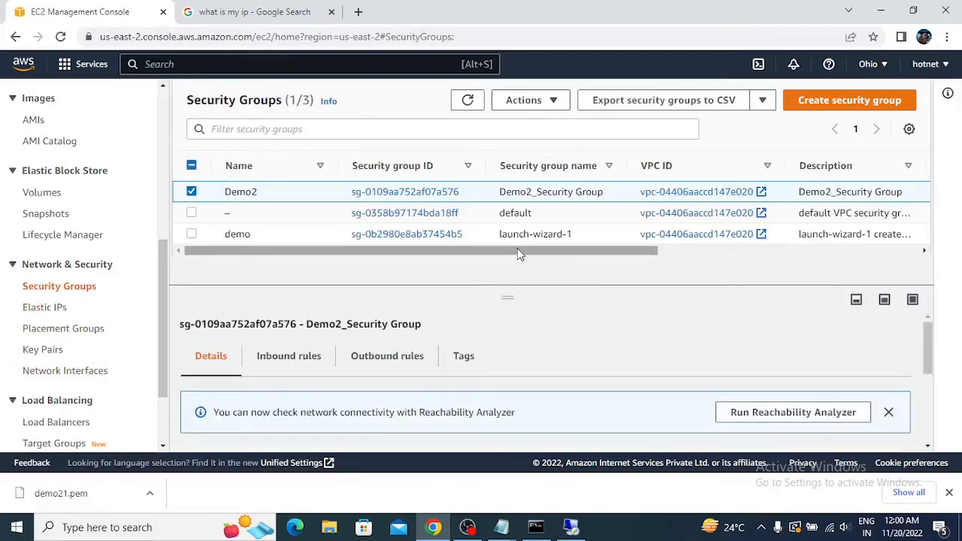
{"action": "left_click", "coordinate": [410, 190]}
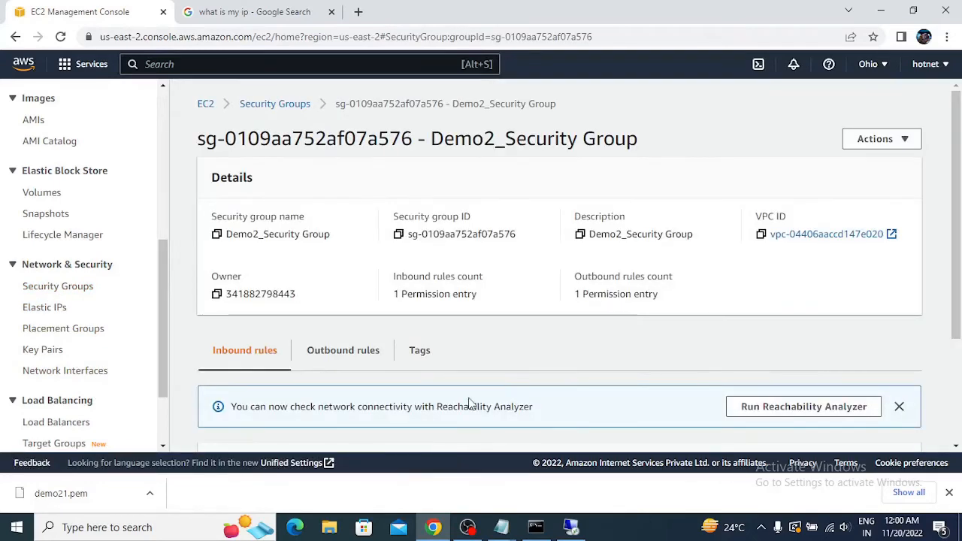
{"action": "scroll", "coordinate": [451, 391], "scroll_direction": "down", "scroll_amount": 3}
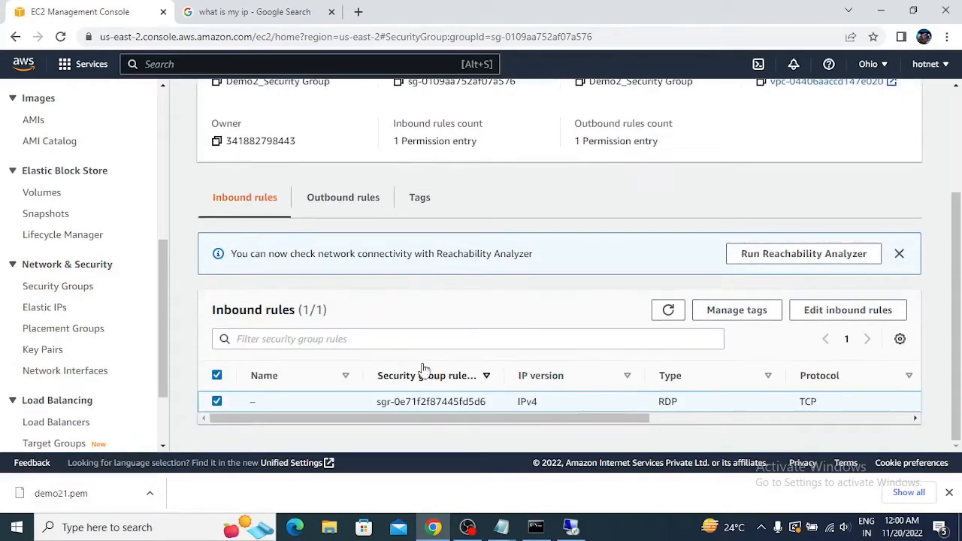
{"action": "left_click", "coordinate": [848, 310]}
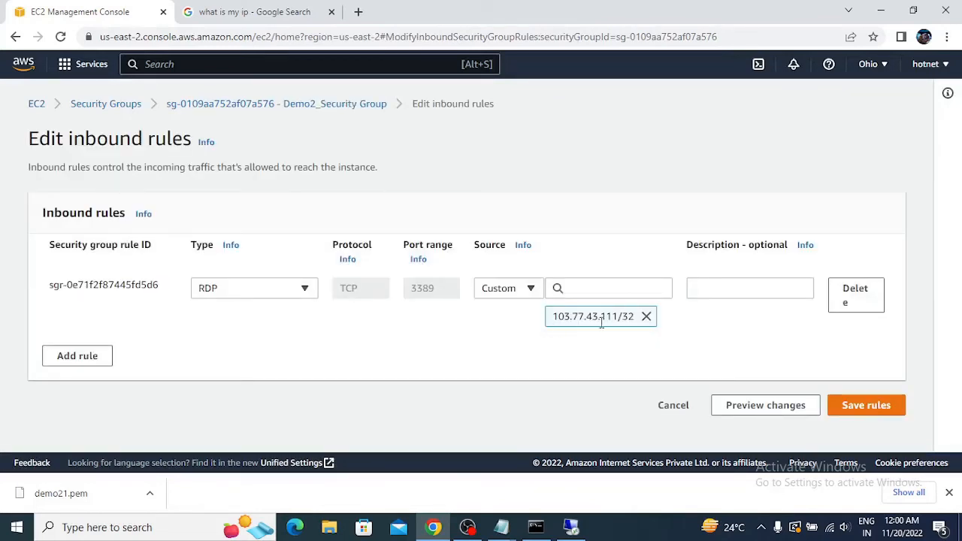
{"action": "left_click", "coordinate": [579, 287]}
{"action": "key", "text": "ctrl+v"}
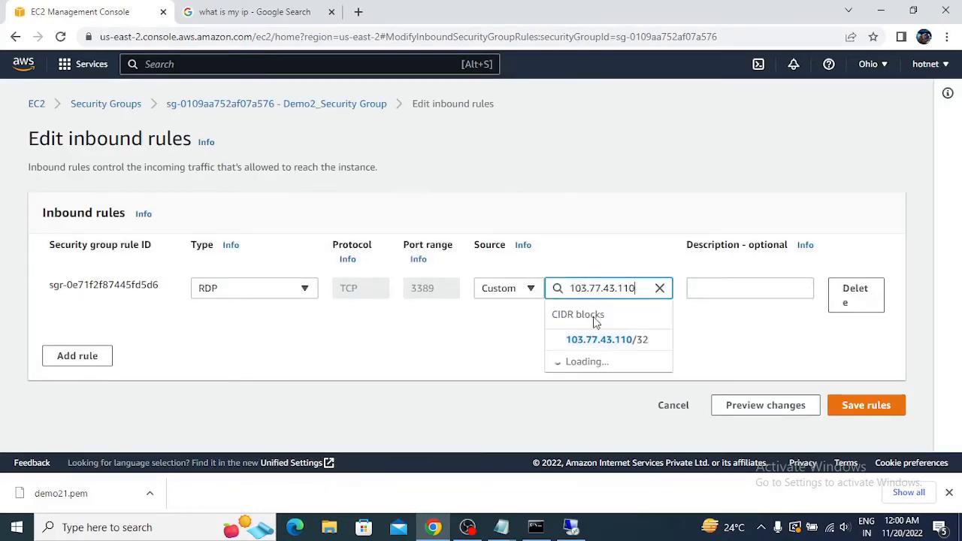
{"action": "left_click", "coordinate": [623, 340]}
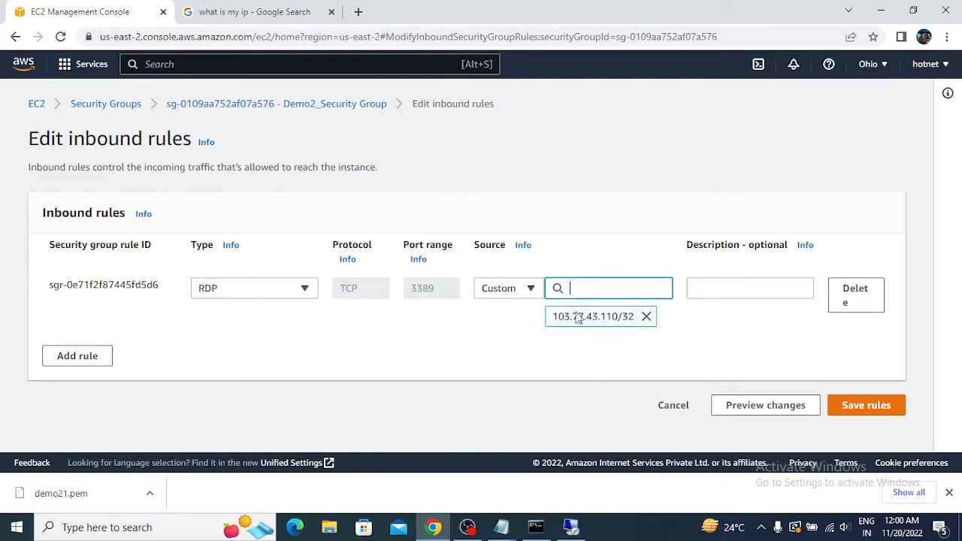
{"action": "left_click", "coordinate": [867, 406]}
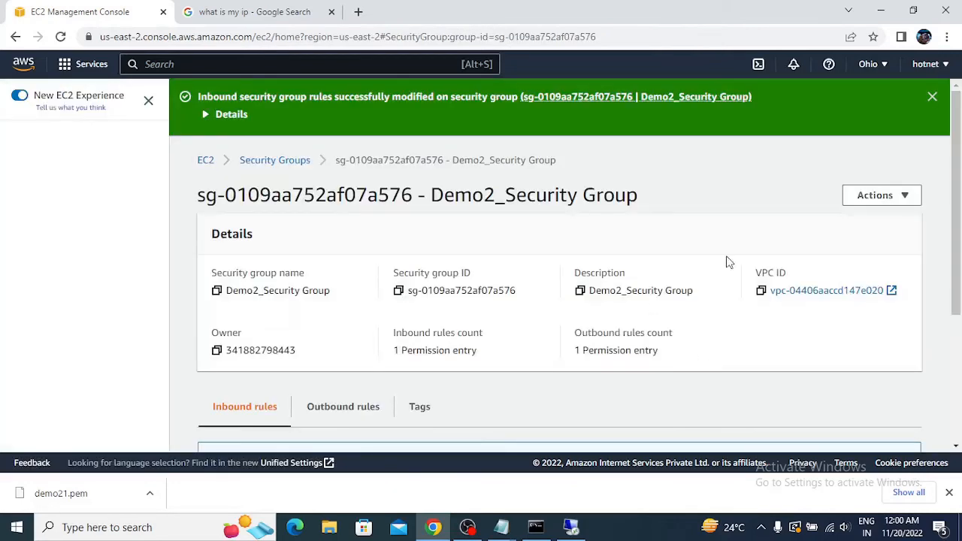
Check demo-VM's public IPv4 address in the instances list and start a Remote Desktop connection to 3.15.210.201.
{"action": "left_click", "coordinate": [584, 533]}
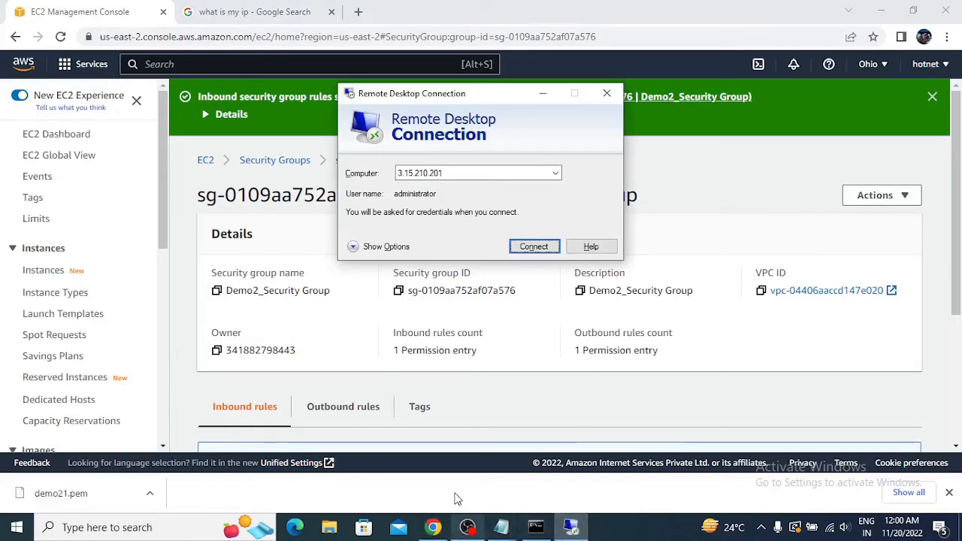
{"action": "left_click", "coordinate": [50, 270]}
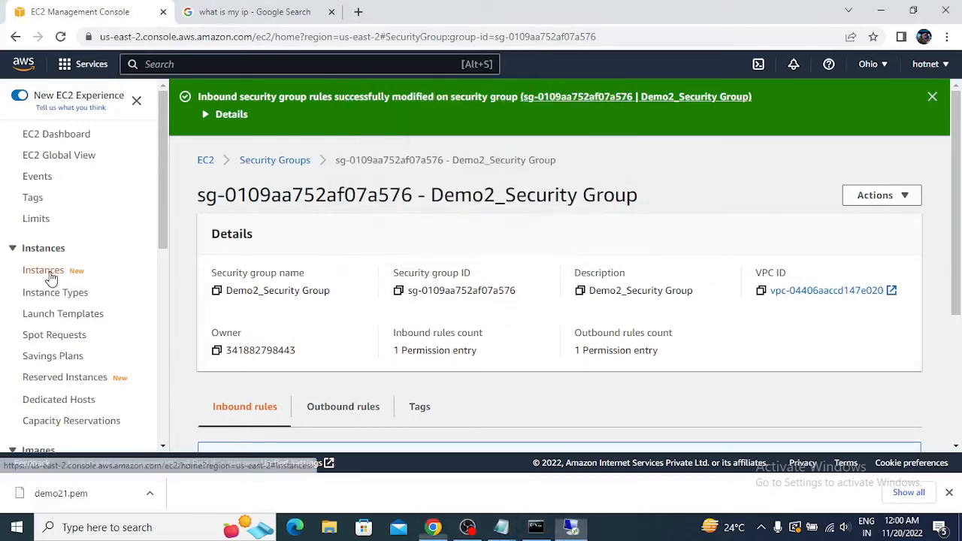
{"action": "left_click_drag", "start_coordinate": [485, 214], "coordinate": [640, 219]}
{"action": "left_click", "coordinate": [830, 200]}
{"action": "double_click", "coordinate": [778, 195]}
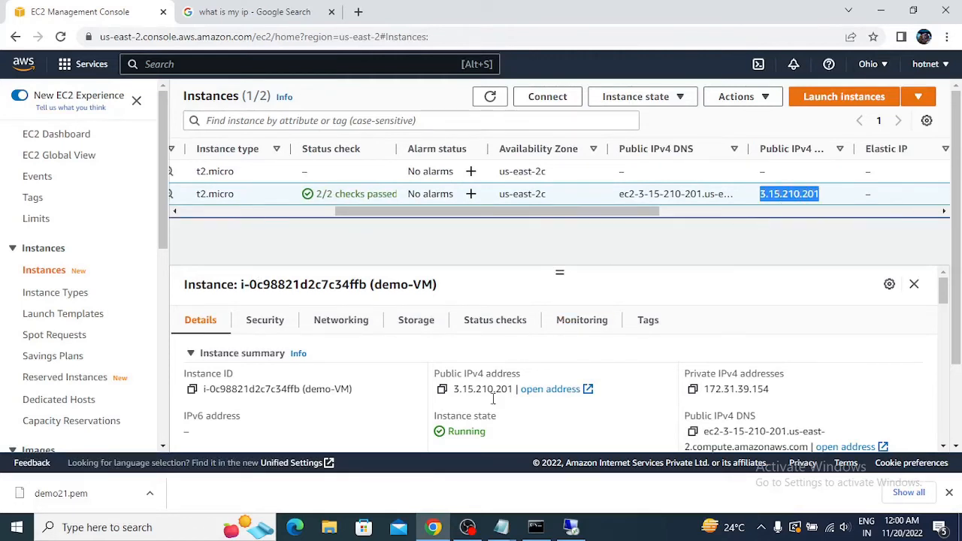
{"action": "left_click", "coordinate": [571, 527]}
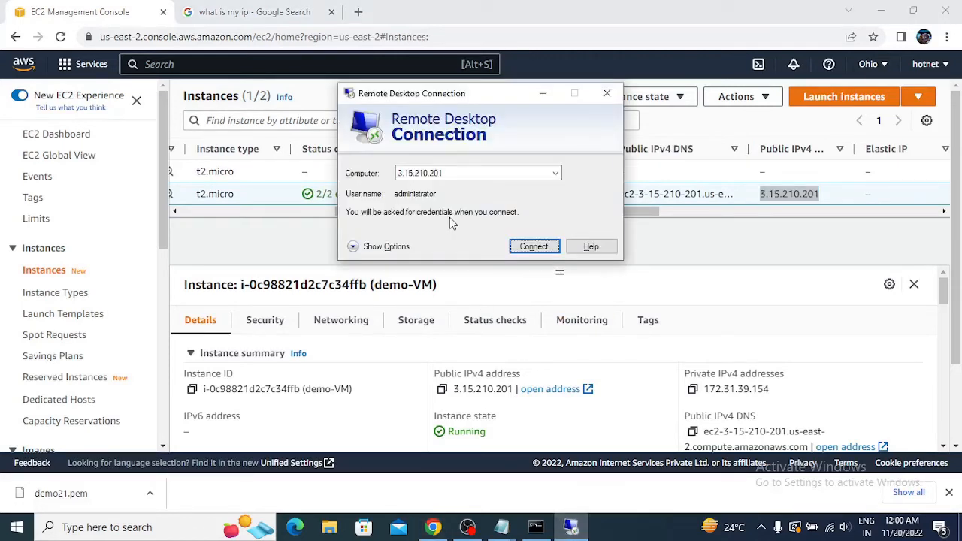
{"action": "double_click", "coordinate": [450, 172]}
{"action": "left_click", "coordinate": [418, 174]}
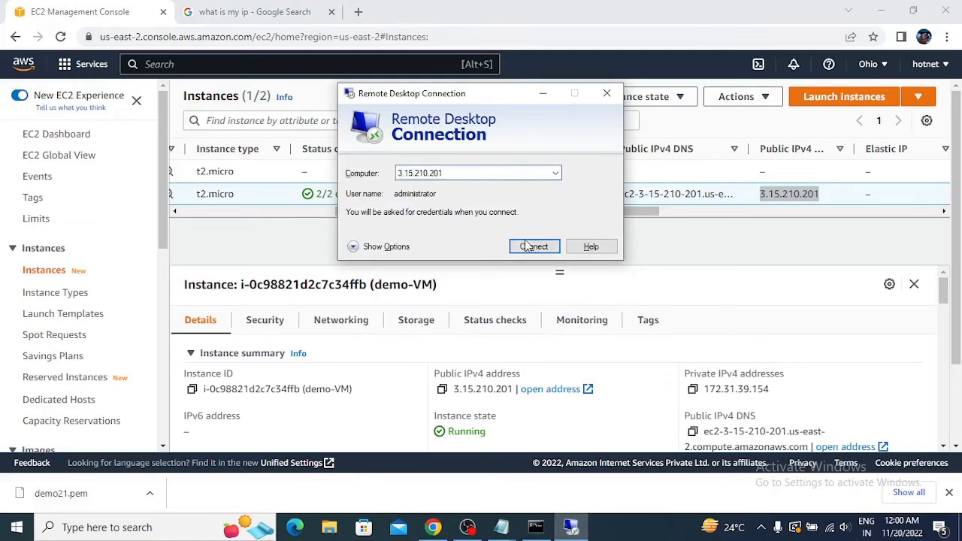
{"action": "left_click", "coordinate": [522, 246]}
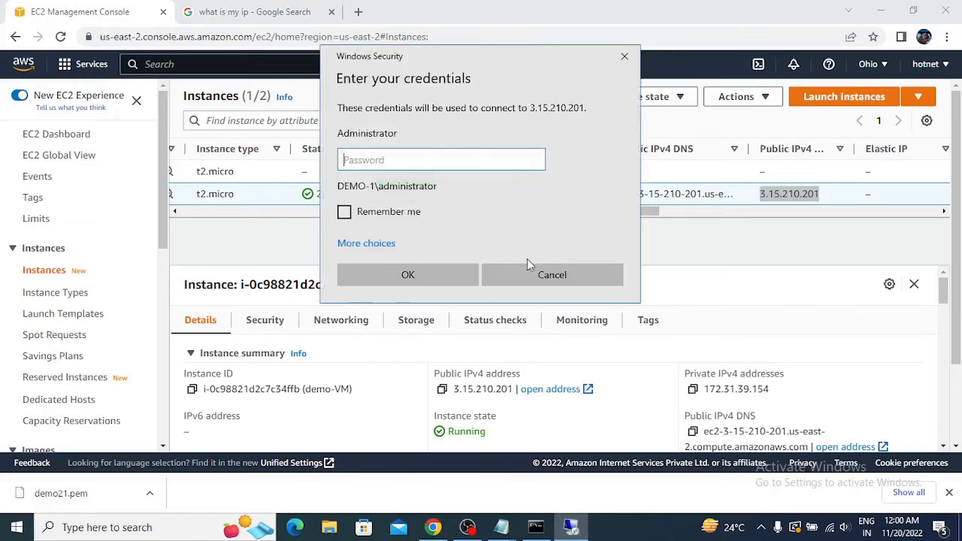
Paste the administrator password from the Notepad note into the credentials prompt and log in to the remote session.
{"action": "left_click", "coordinate": [510, 532]}
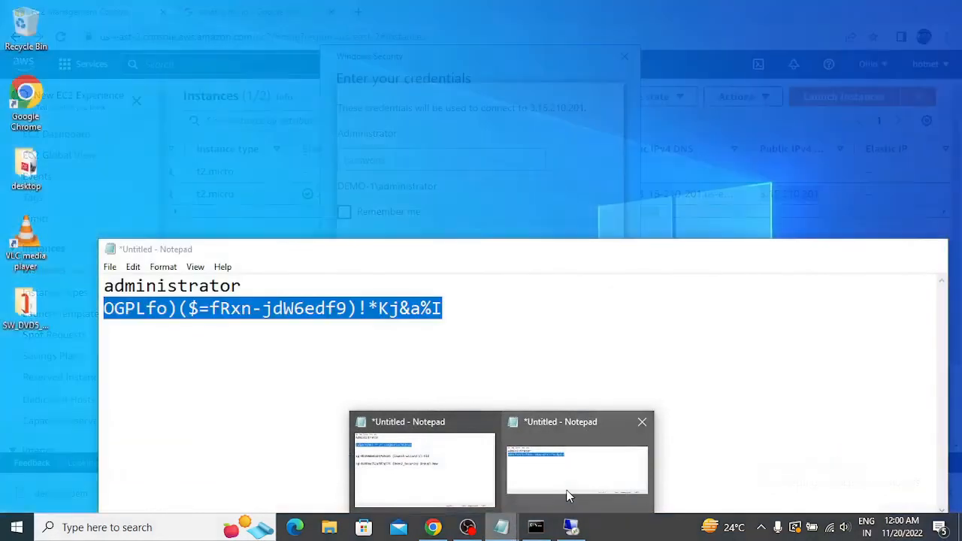
{"action": "left_click", "coordinate": [568, 497]}
{"action": "left_click", "coordinate": [457, 312]}
{"action": "left_click_drag", "start_coordinate": [443, 309], "coordinate": [103, 316]}
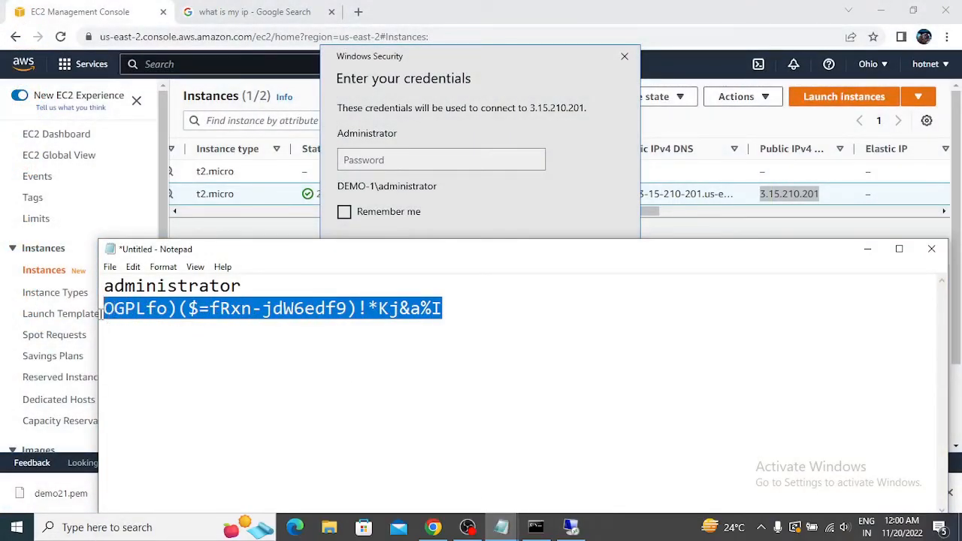
{"action": "left_click", "coordinate": [389, 159]}
{"action": "key", "text": "ctrl+v"}
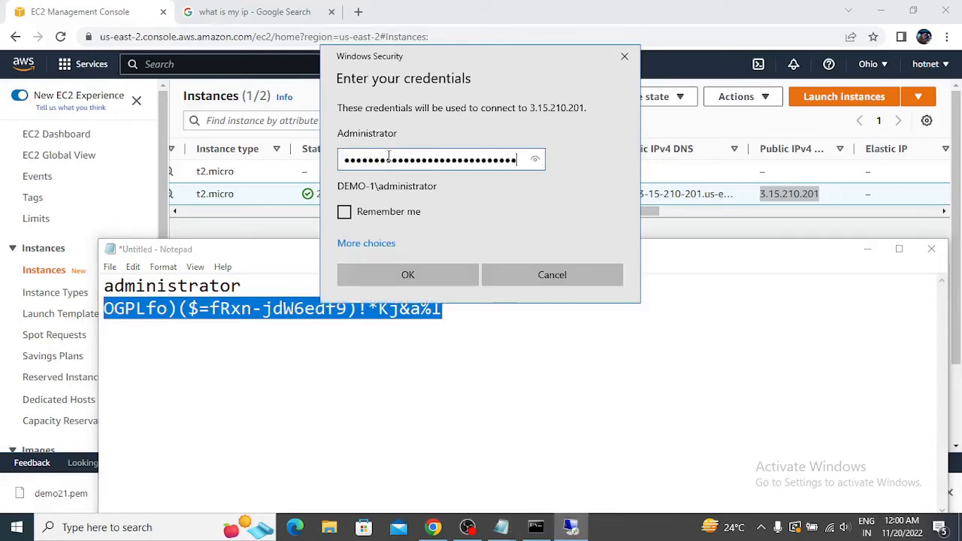
{"action": "left_click", "coordinate": [408, 275]}
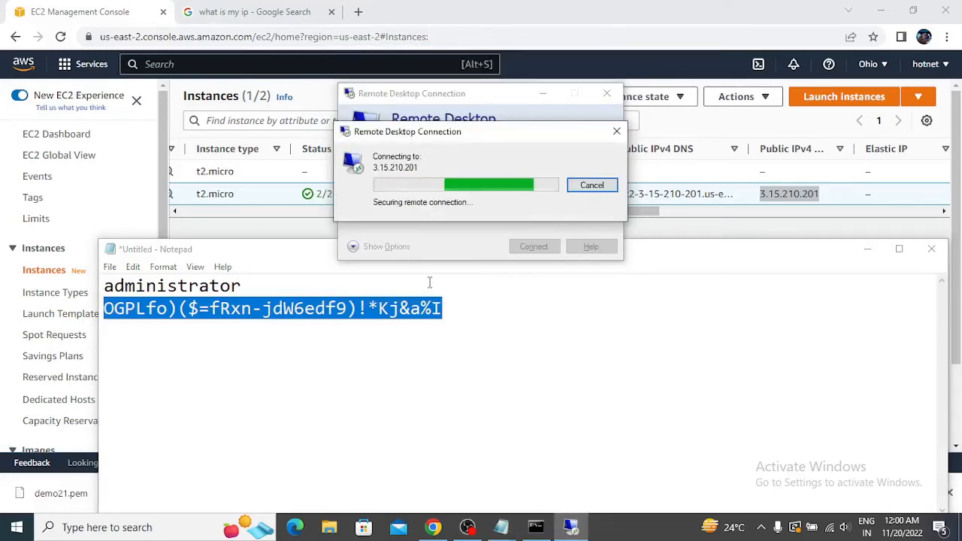
{"action": "left_click", "coordinate": [521, 295]}
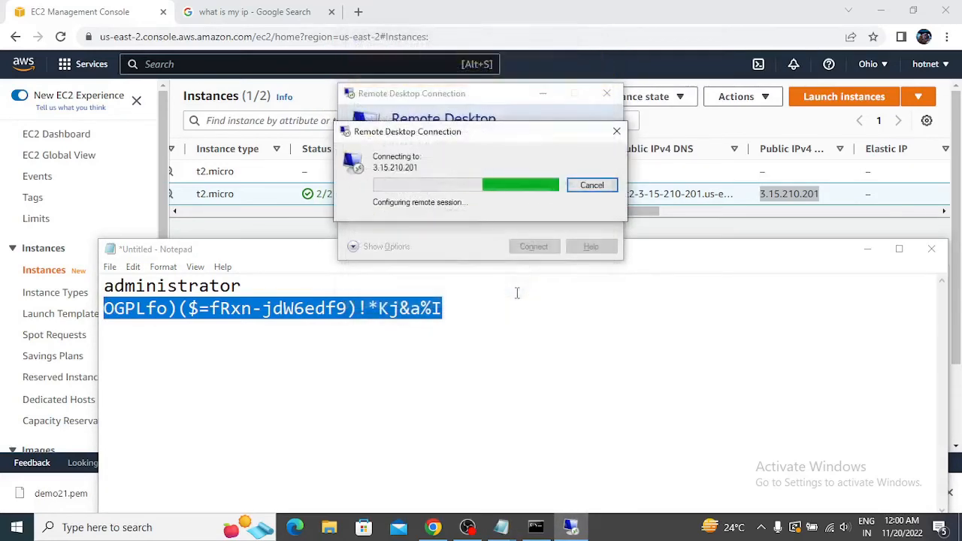
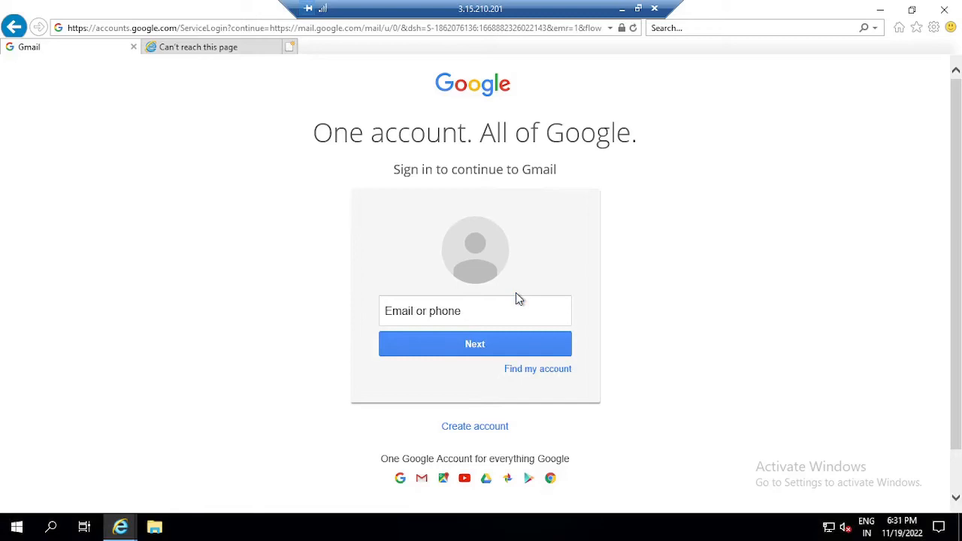
Minimize the remote session and Notepad, and deselect demo-VM in the EC2 instances list.
{"action": "left_click", "coordinate": [622, 8]}
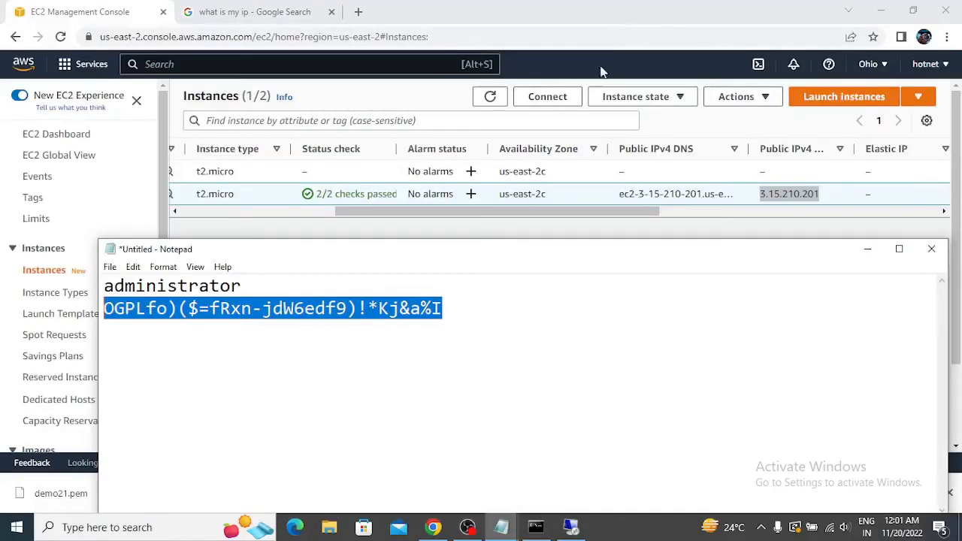
{"action": "left_click", "coordinate": [867, 249]}
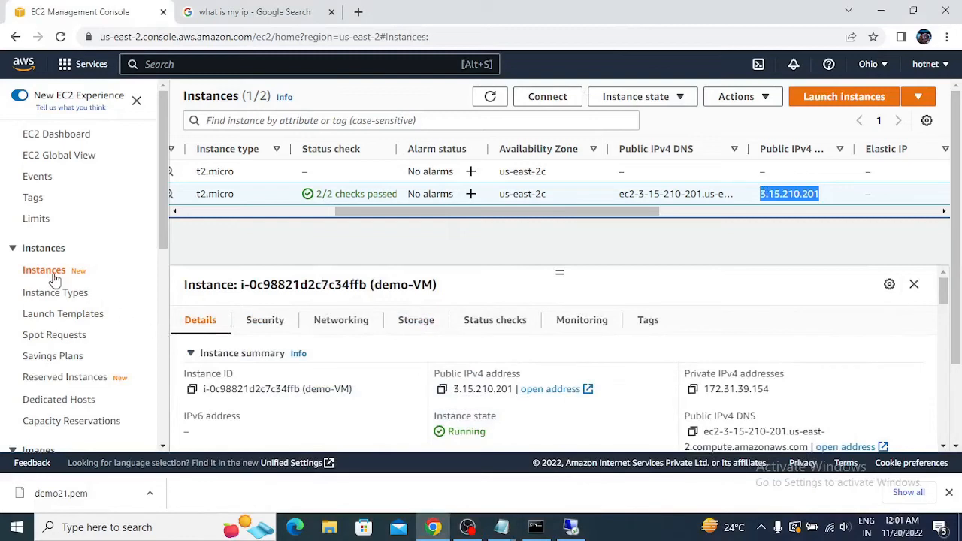
{"action": "left_click_drag", "start_coordinate": [491, 211], "coordinate": [253, 218]}
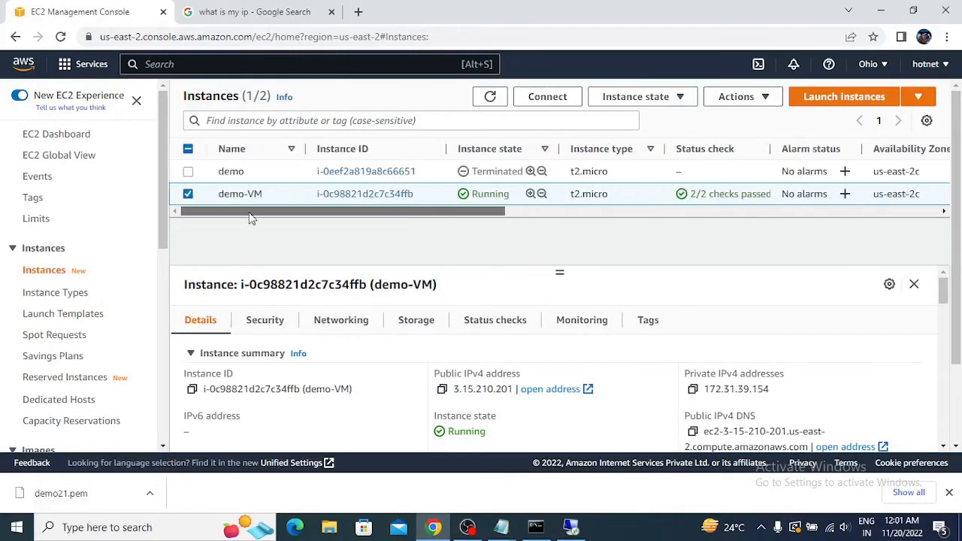
{"action": "left_click", "coordinate": [188, 194]}
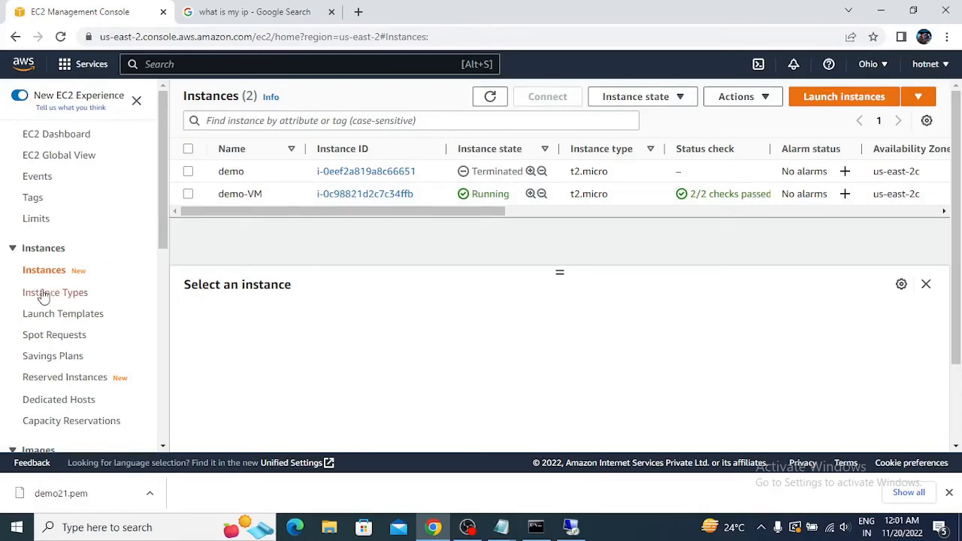
Open the Security Groups list and deselect the Demo2 group.
{"action": "scroll", "coordinate": [75, 331], "scroll_direction": "down", "scroll_amount": 4}
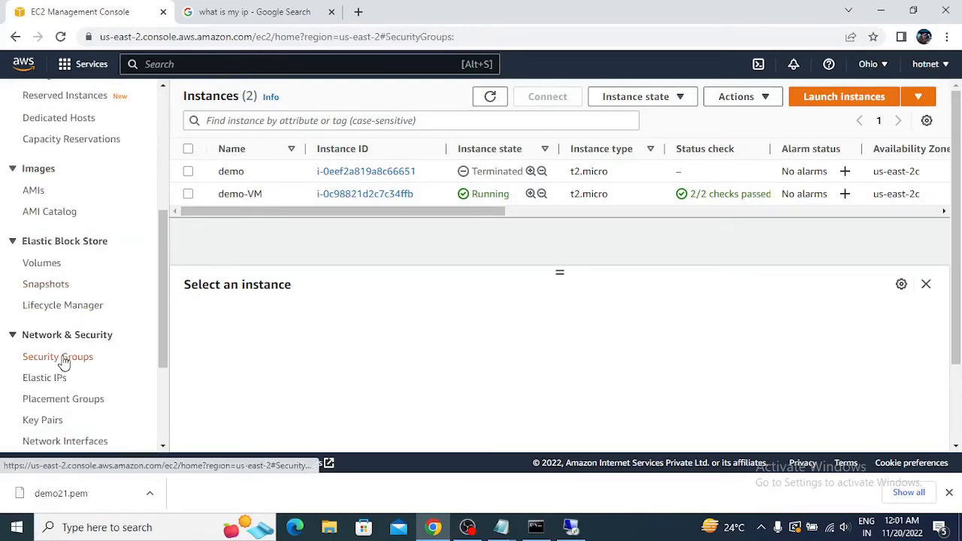
{"action": "left_click", "coordinate": [63, 358]}
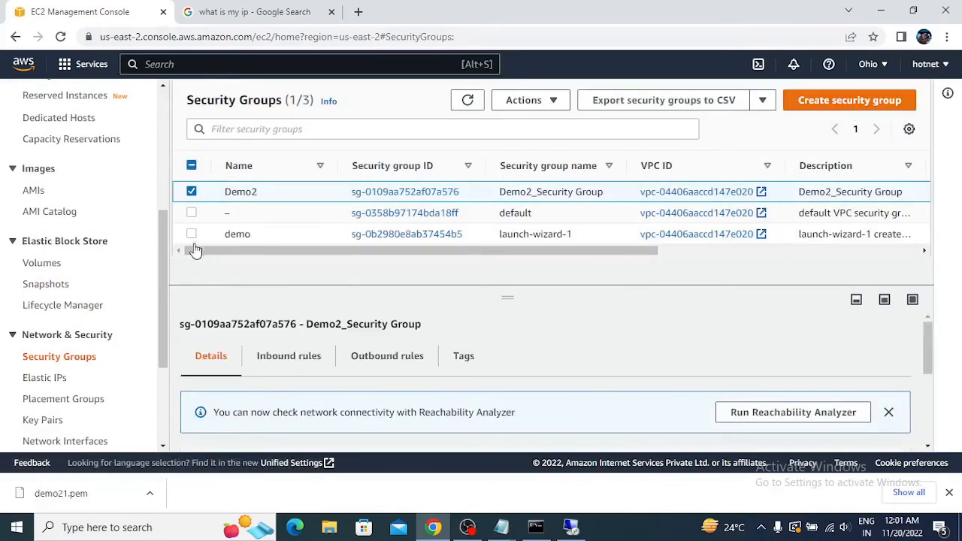
{"action": "left_click", "coordinate": [191, 192]}
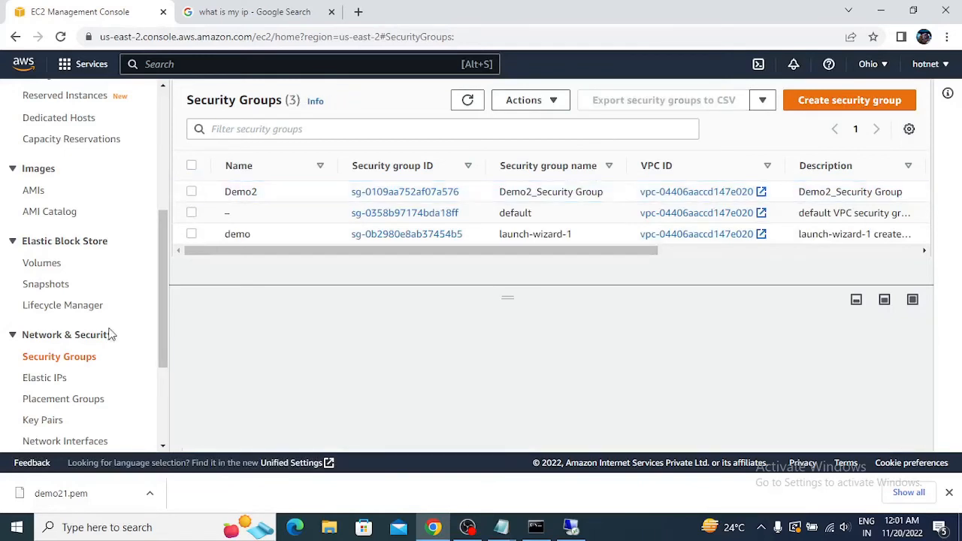
{"action": "left_click", "coordinate": [56, 340]}
{"action": "left_click", "coordinate": [31, 339]}
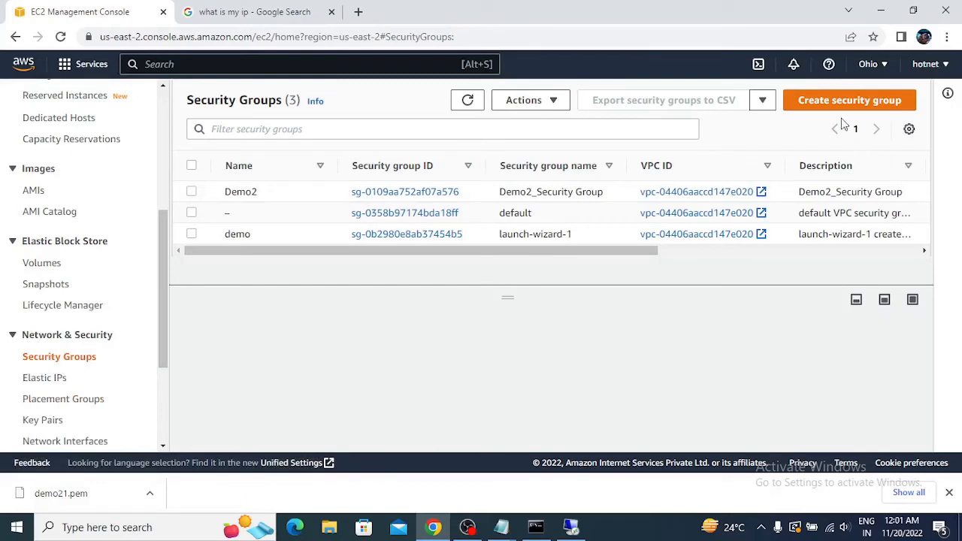
Create a security group named Demo5 with the description Demo5, keeping the default VPC and outbound rule and adding no inbound rules.
{"action": "left_click", "coordinate": [836, 107]}
{"action": "left_click", "coordinate": [128, 264]}
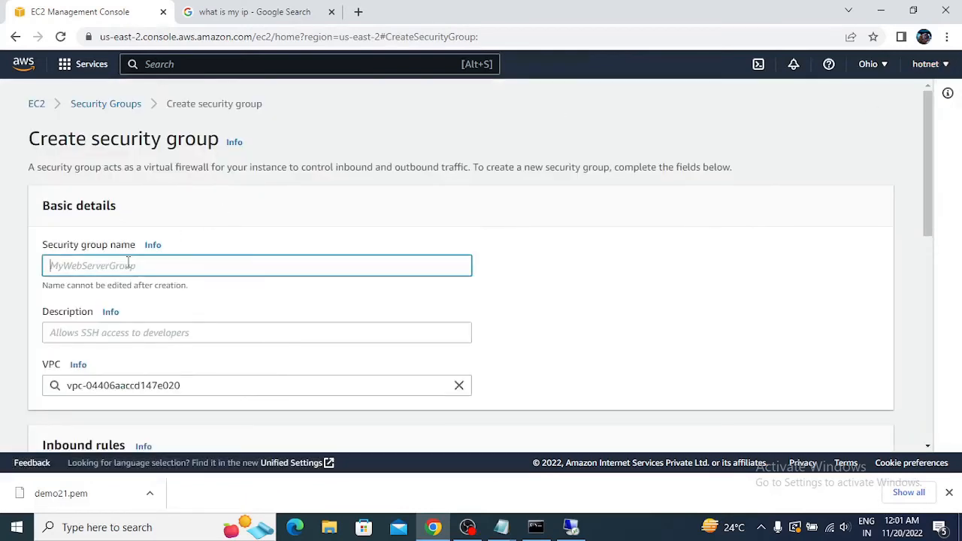
{"action": "type", "text": "De"}
{"action": "key", "text": "Tab"}
{"action": "key", "text": "Tab"}
{"action": "type", "text": "de"}
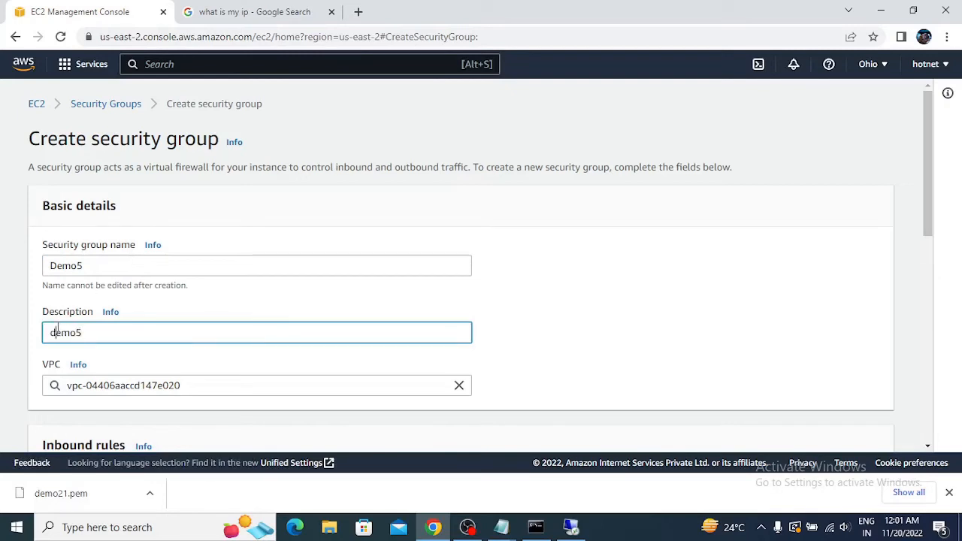
{"action": "type", "text": "D"}
{"action": "scroll", "coordinate": [209, 415], "scroll_direction": "down", "scroll_amount": 3}
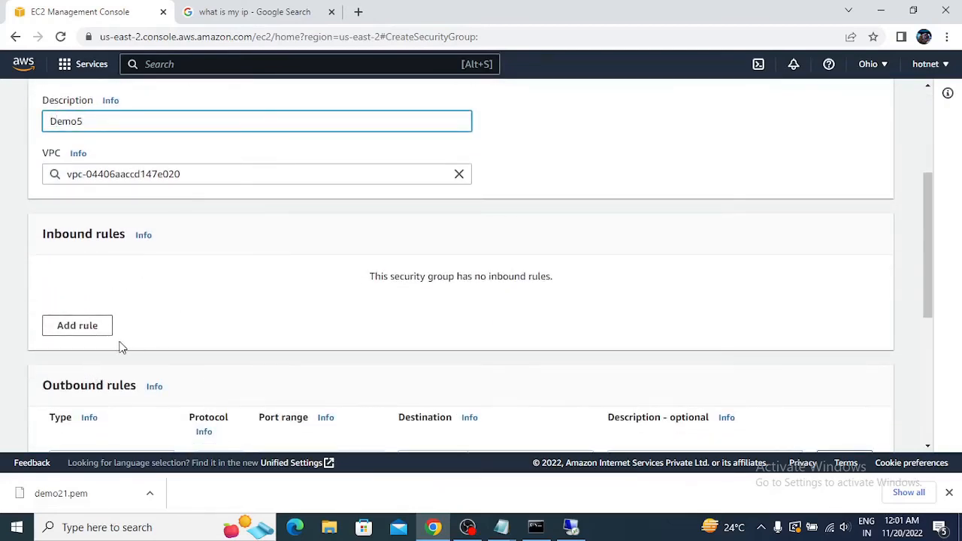
{"action": "scroll", "coordinate": [694, 394], "scroll_direction": "down", "scroll_amount": 4}
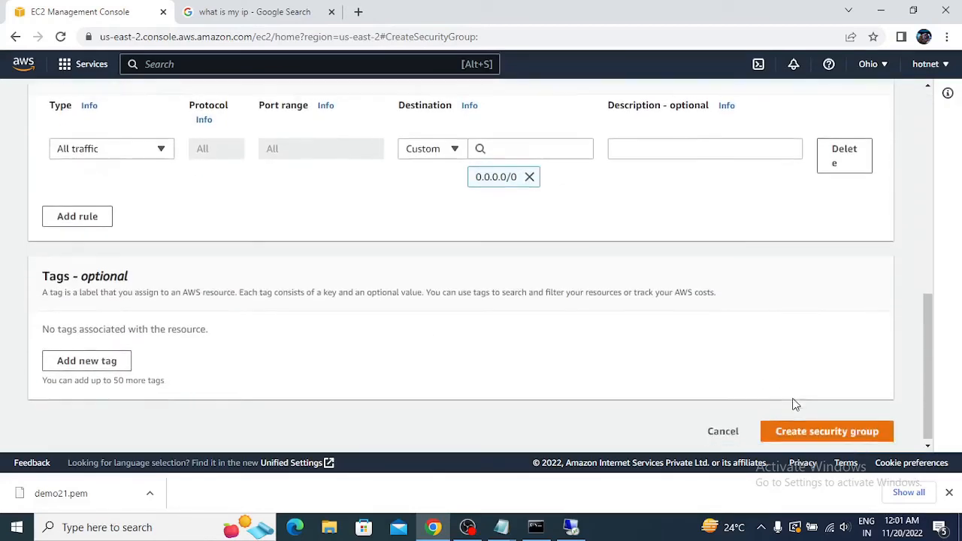
{"action": "left_click", "coordinate": [848, 429]}
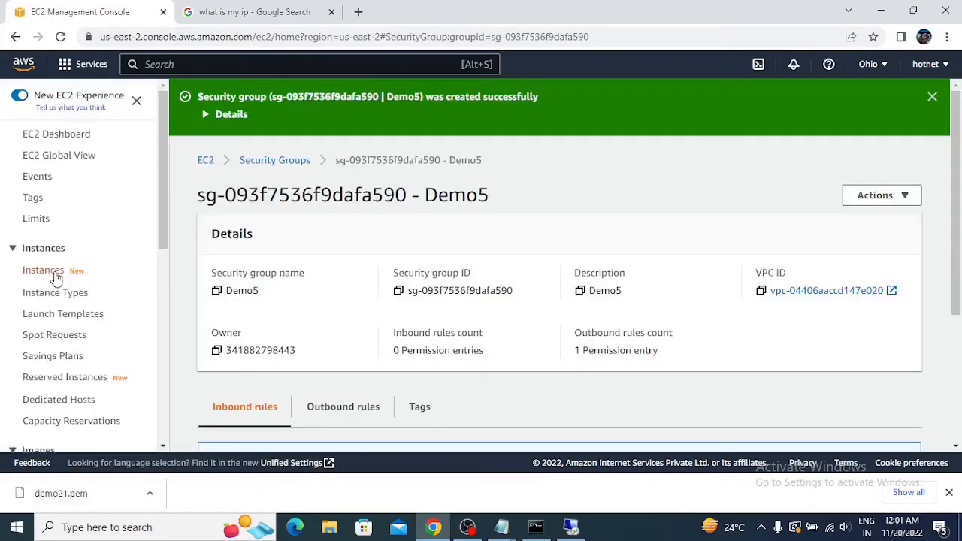
Return to the Security Groups list and give the new Demo5 group the Name tag Demo5.
{"action": "scroll", "coordinate": [64, 301], "scroll_direction": "down", "scroll_amount": 3}
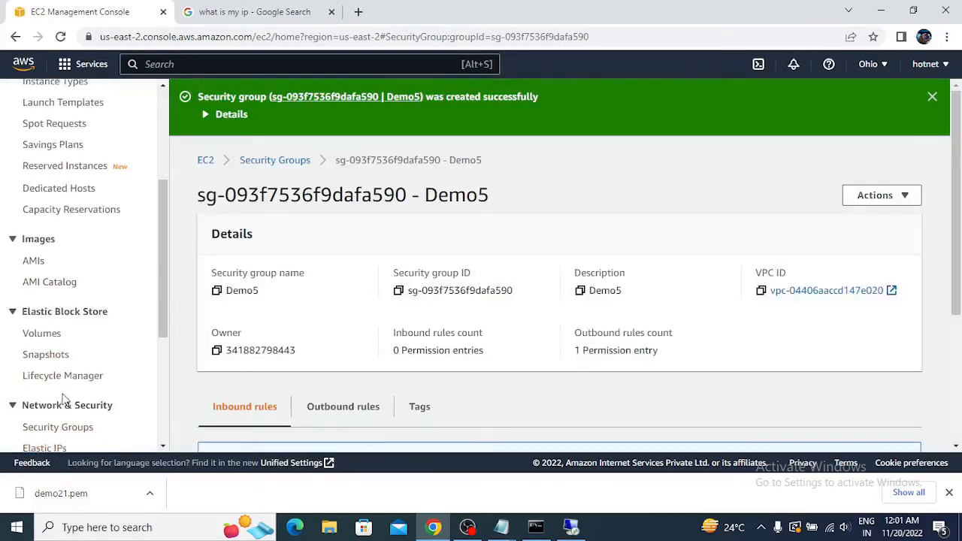
{"action": "scroll", "coordinate": [64, 399], "scroll_direction": "down", "scroll_amount": 1}
{"action": "left_click", "coordinate": [64, 358]}
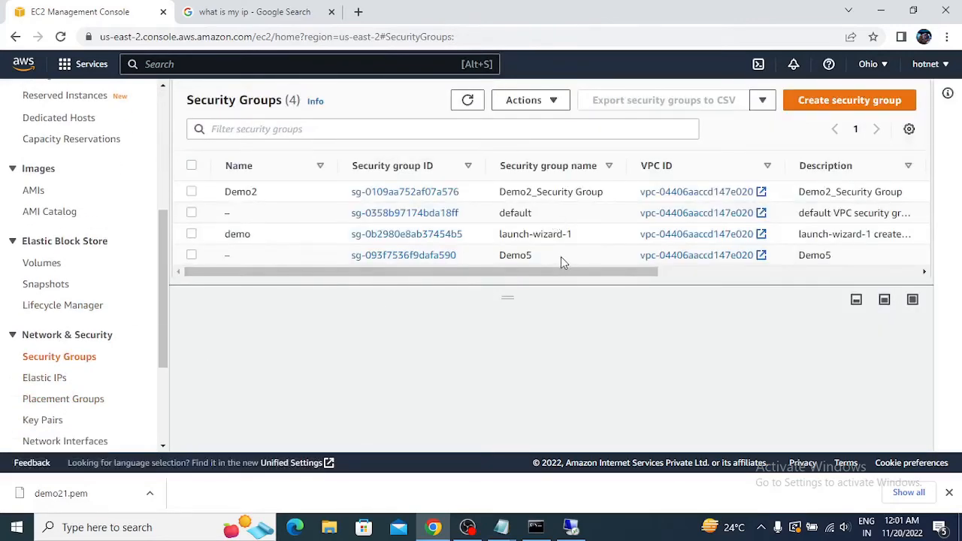
{"action": "left_click_drag", "start_coordinate": [516, 255], "coordinate": [501, 260]}
{"action": "key", "text": "ctrl+c"}
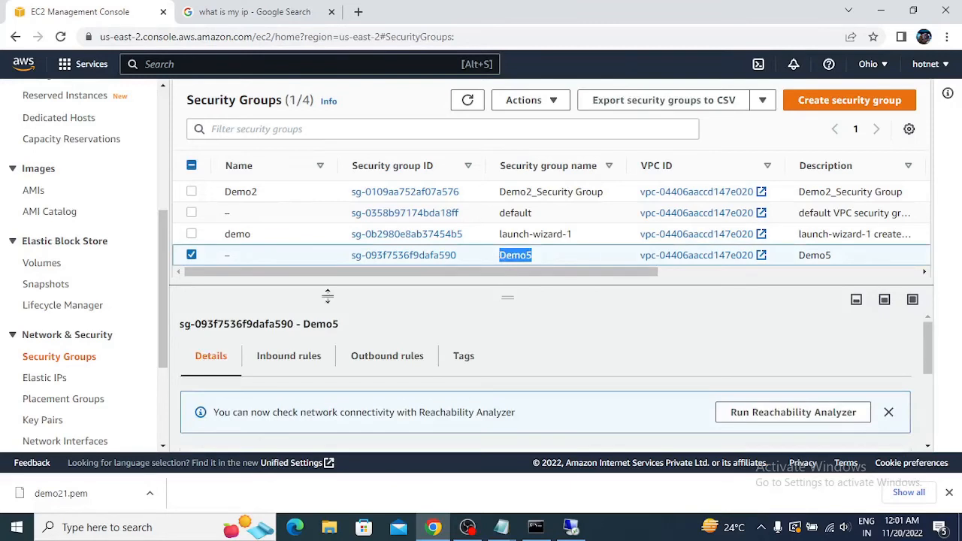
{"action": "left_click", "coordinate": [238, 255]}
{"action": "key", "text": "ctrl+v"}
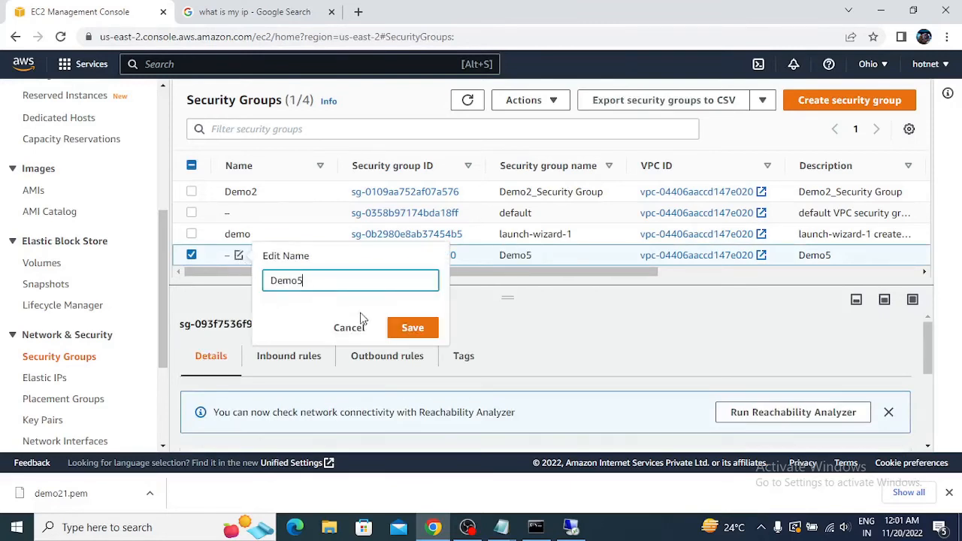
{"action": "left_click", "coordinate": [412, 329]}
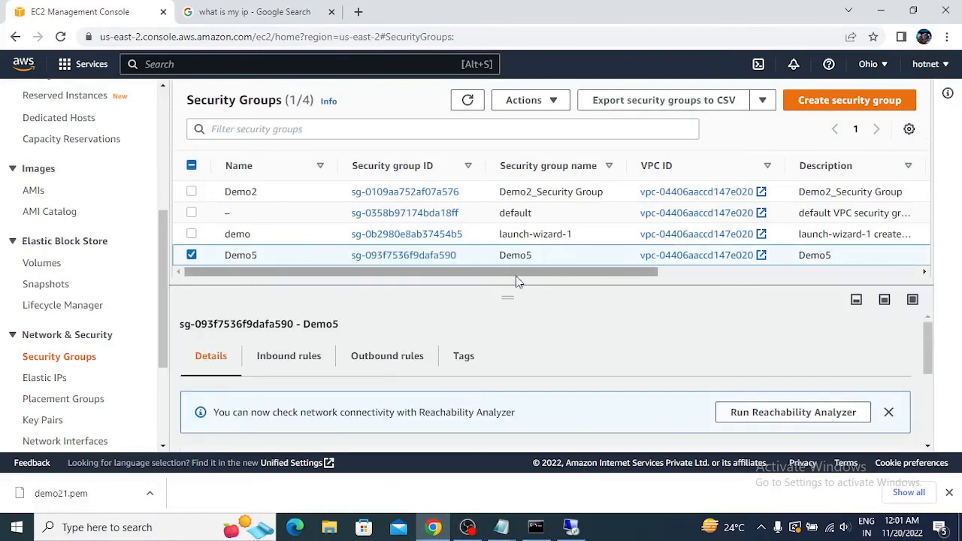
Open the Demo5 security group's details page and look through its available actions.
{"action": "left_click_drag", "start_coordinate": [512, 276], "coordinate": [457, 279]}
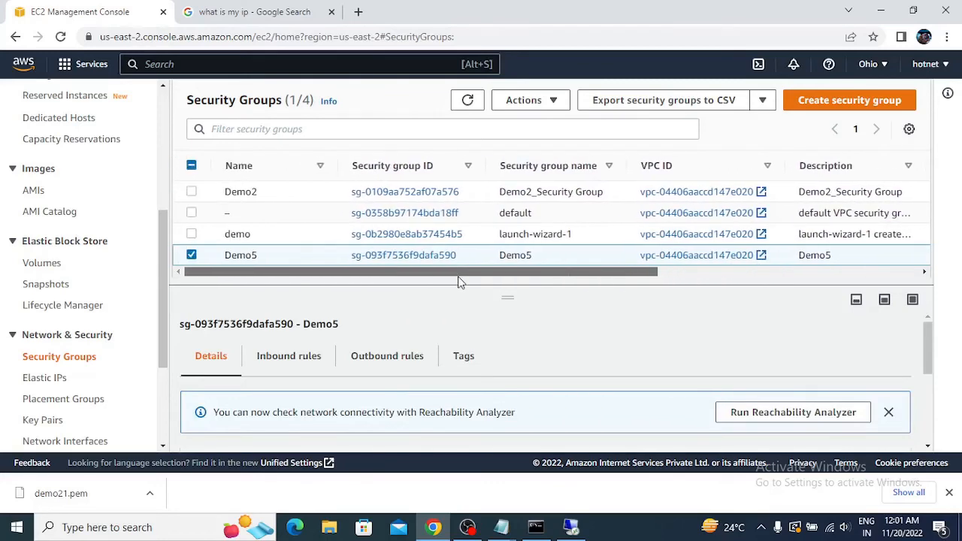
{"action": "left_click_drag", "start_coordinate": [529, 285], "coordinate": [468, 320]}
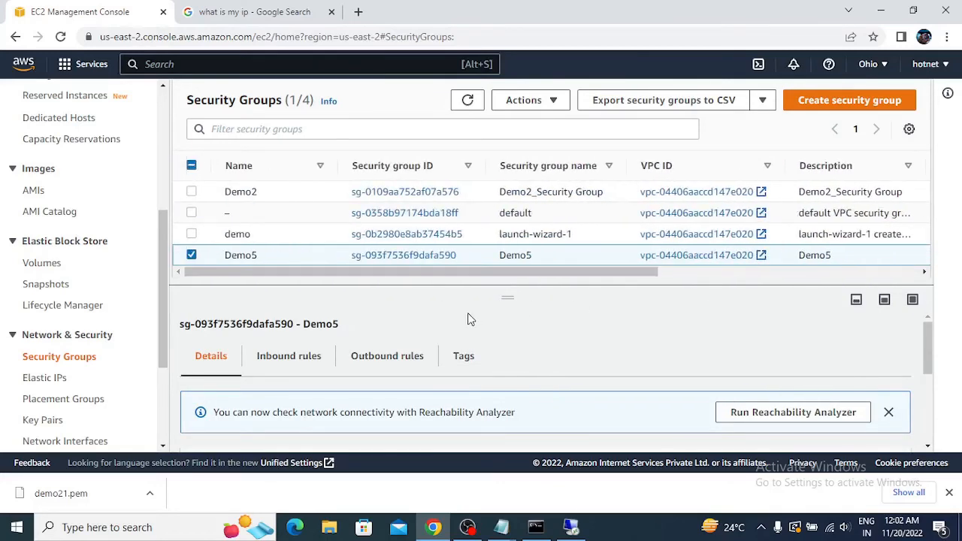
{"action": "left_click", "coordinate": [192, 255]}
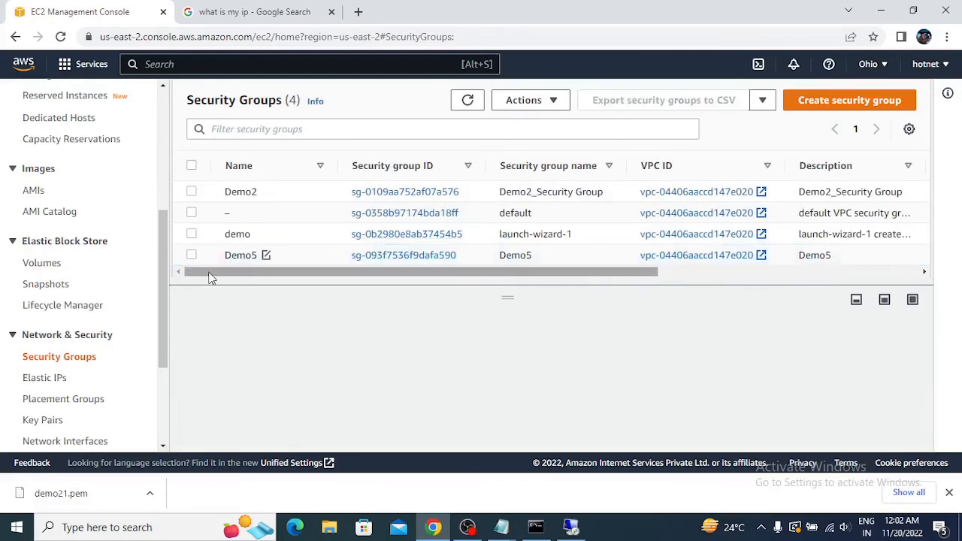
{"action": "left_click", "coordinate": [192, 255]}
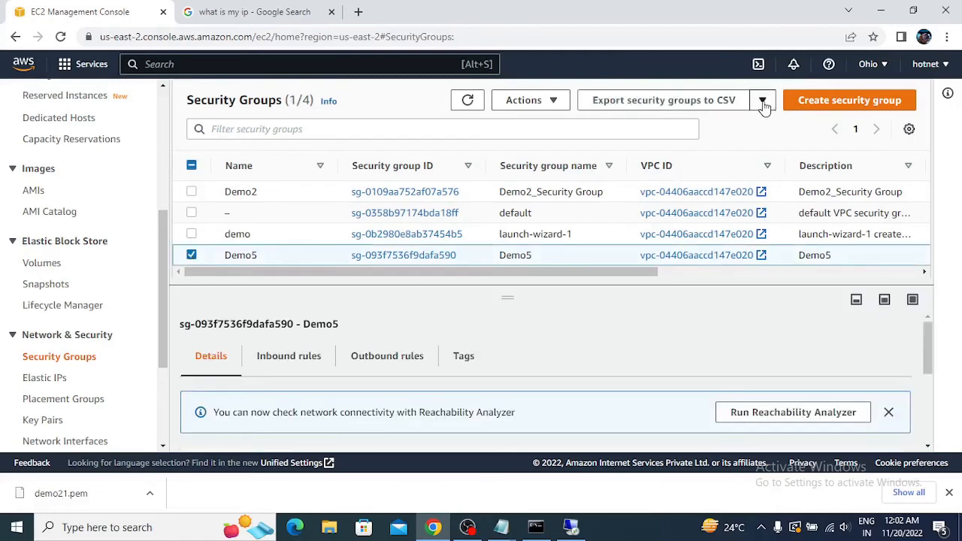
{"action": "left_click", "coordinate": [554, 101]}
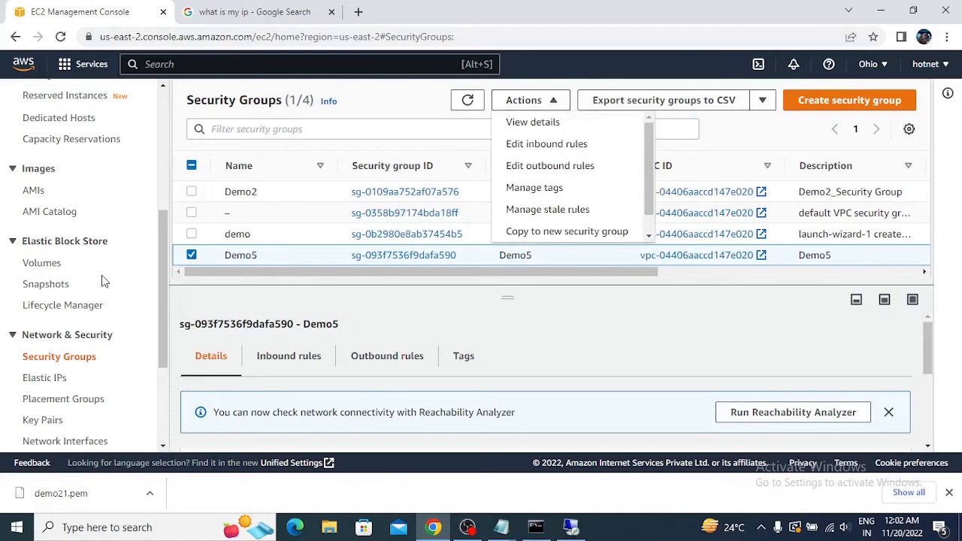
{"action": "left_click", "coordinate": [395, 255]}
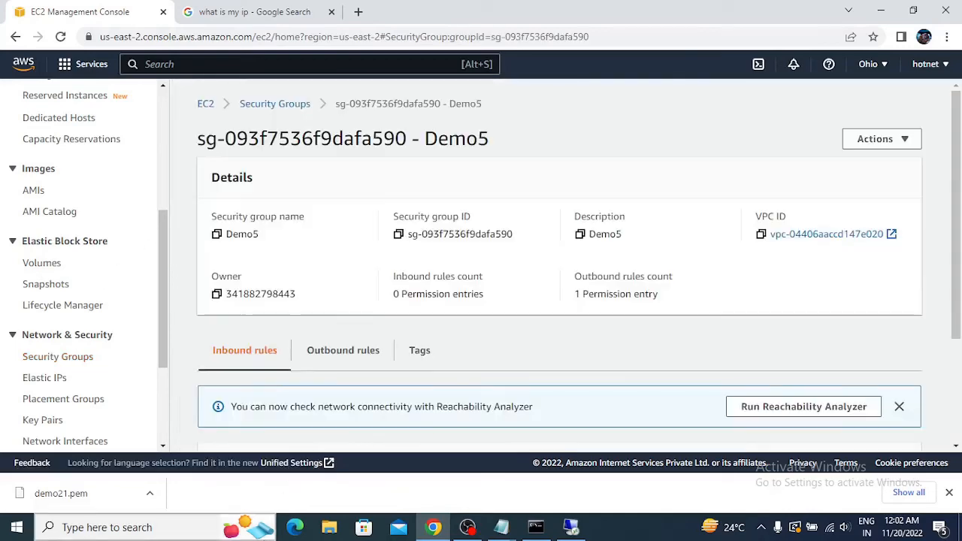
{"action": "left_click", "coordinate": [906, 138]}
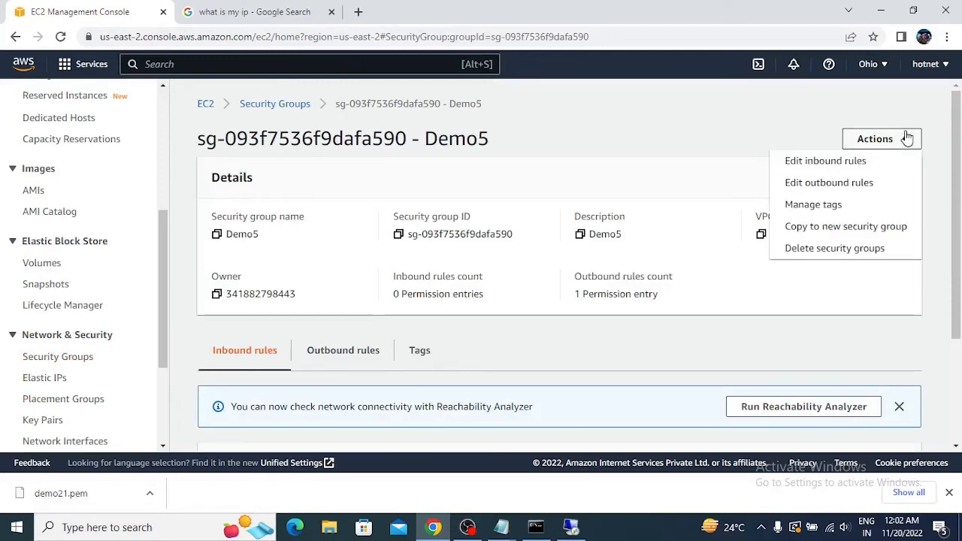
Select demo-VM in the instances list and open its Change security groups page.
{"action": "scroll", "coordinate": [45, 301], "scroll_direction": "up", "scroll_amount": 4}
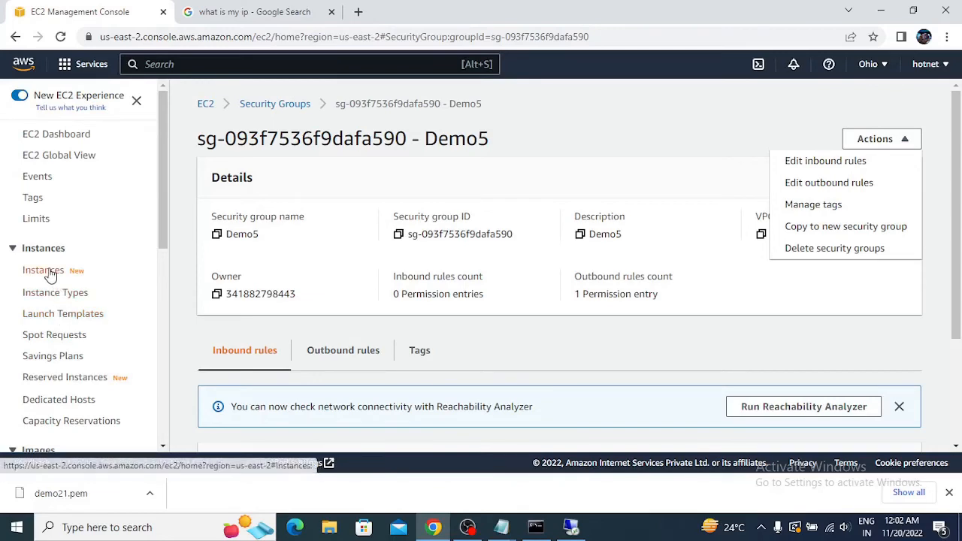
{"action": "left_click", "coordinate": [45, 272]}
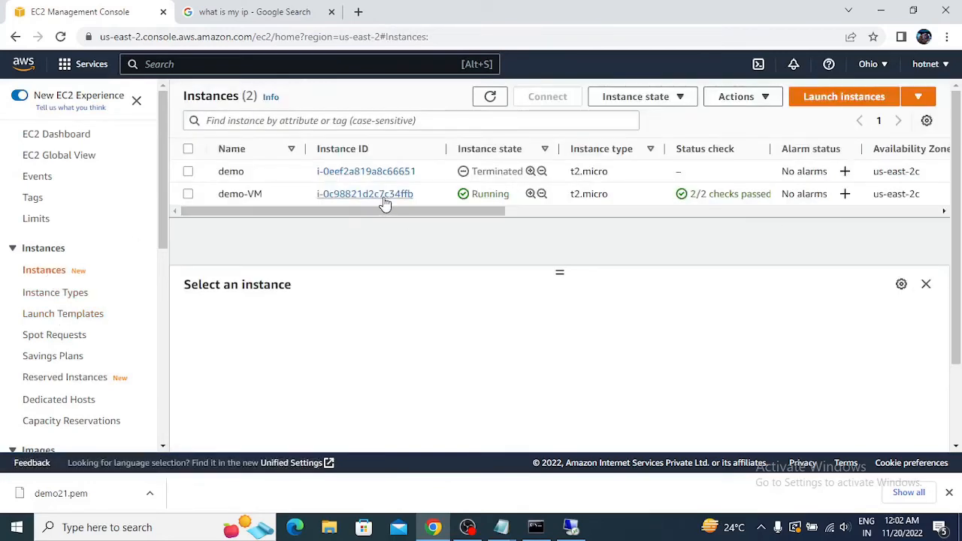
{"action": "left_click", "coordinate": [188, 195]}
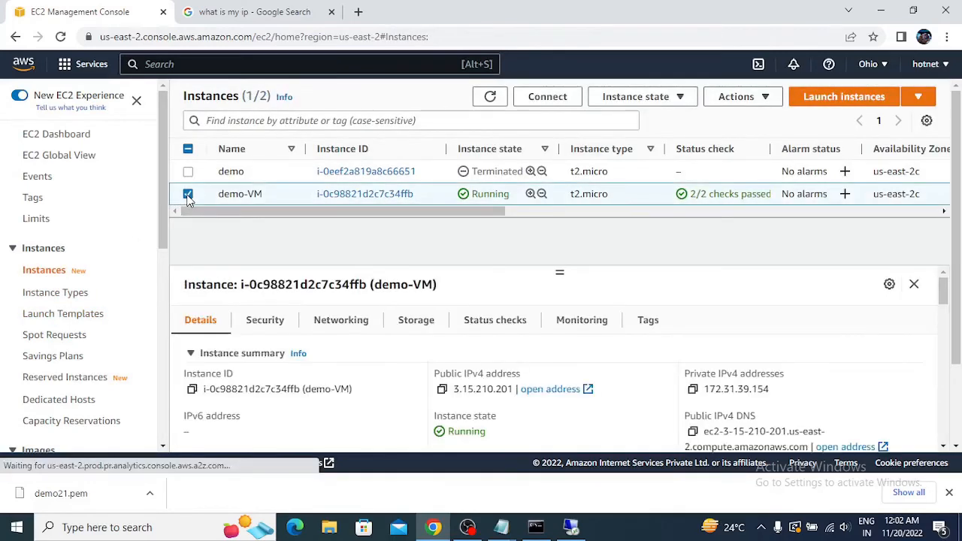
{"action": "left_click", "coordinate": [761, 96]}
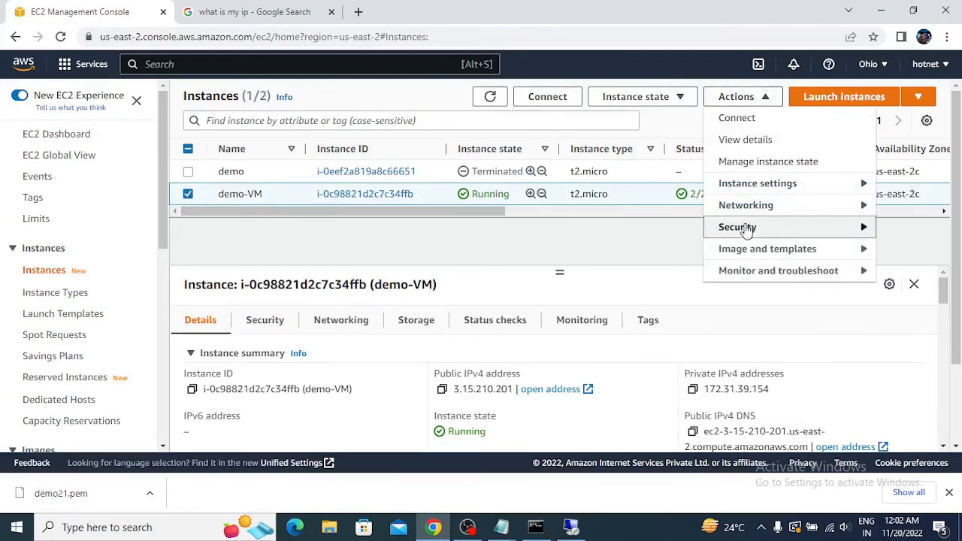
{"action": "mouse_move", "coordinate": [748, 230]}
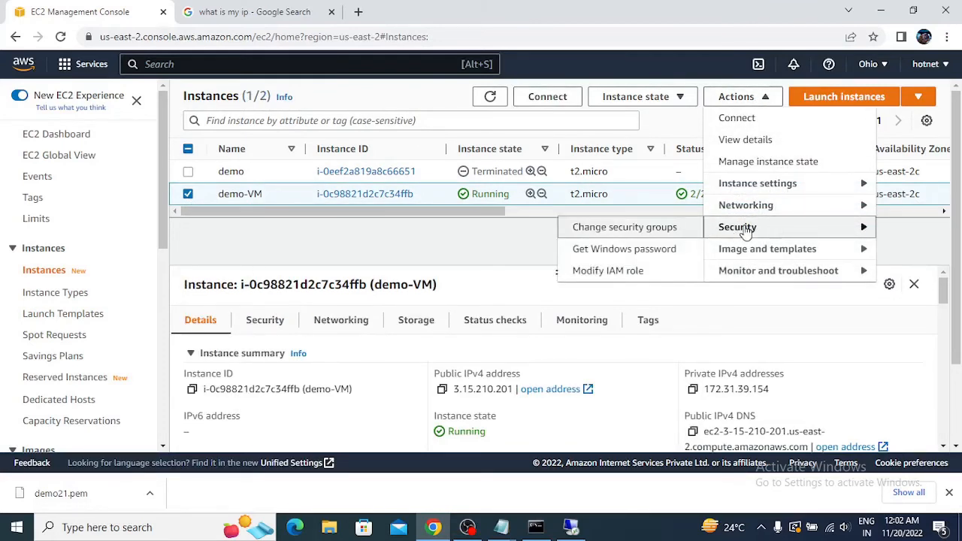
{"action": "left_click", "coordinate": [613, 228]}
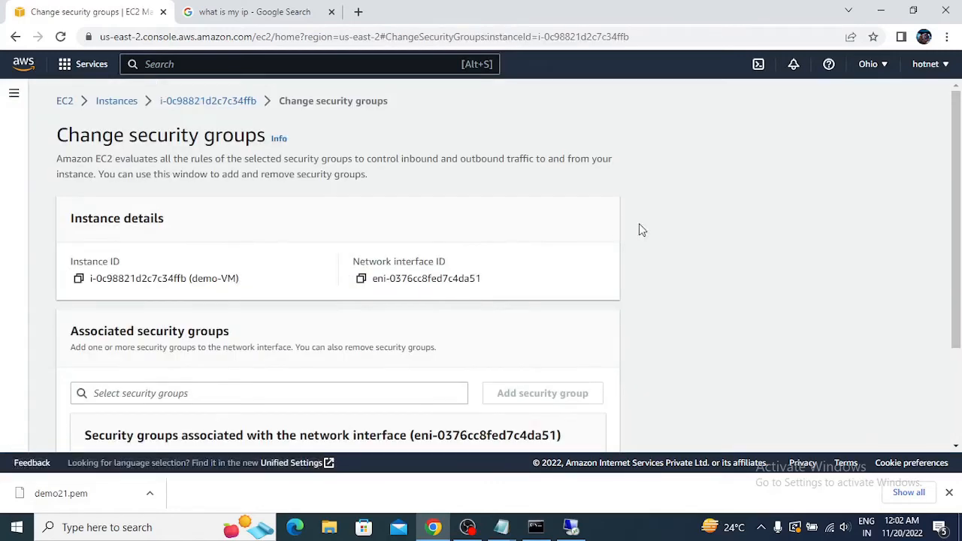
Replace Demo2_Security Group with Demo5 as demo-VM's associated security group and save the change.
{"action": "scroll", "coordinate": [548, 275], "scroll_direction": "down", "scroll_amount": 2}
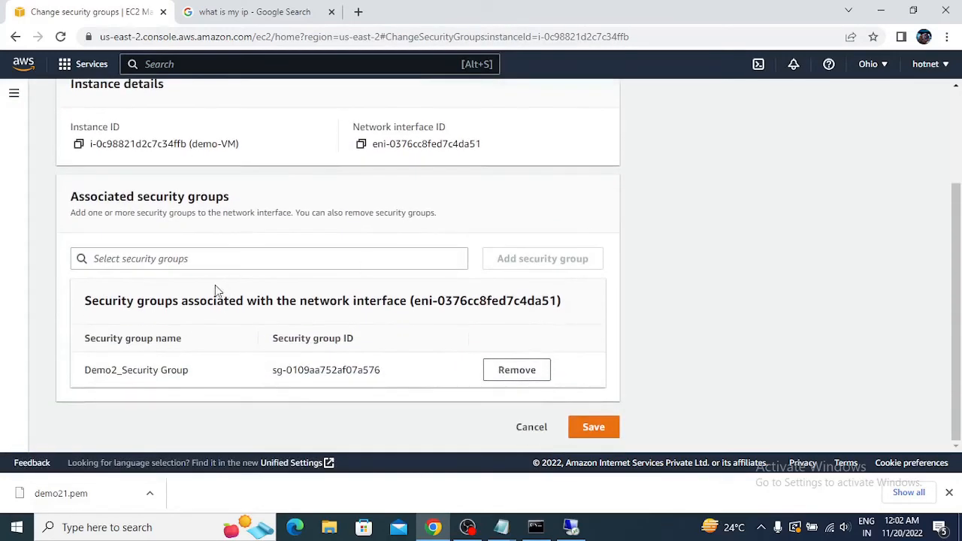
{"action": "left_click", "coordinate": [203, 259]}
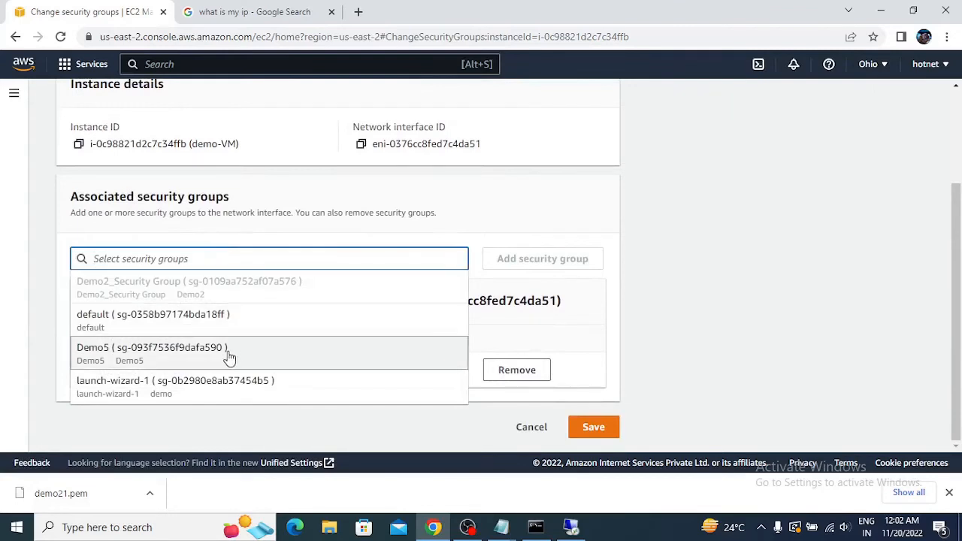
{"action": "left_click", "coordinate": [149, 361]}
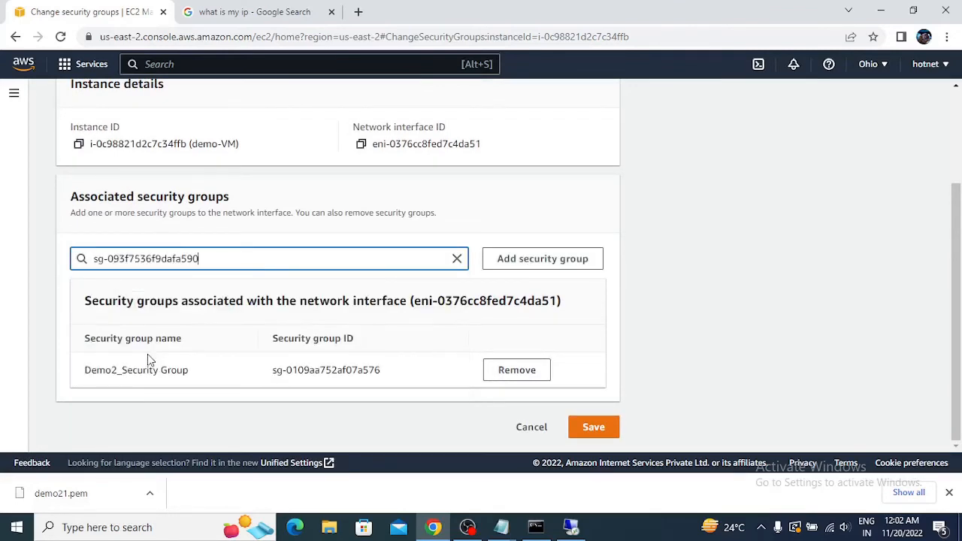
{"action": "left_click", "coordinate": [538, 267]}
{"action": "scroll", "coordinate": [518, 286], "scroll_direction": "down", "scroll_amount": 1}
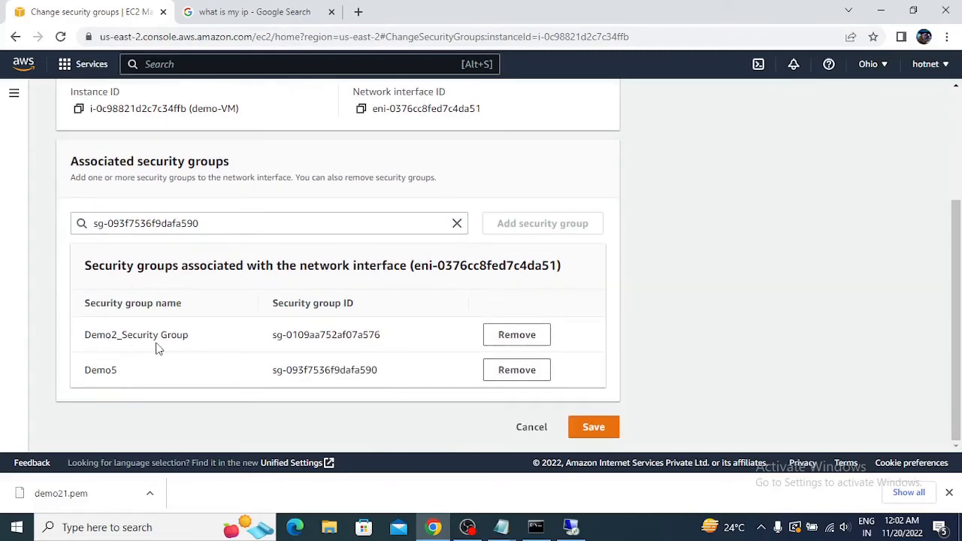
{"action": "left_click", "coordinate": [502, 339]}
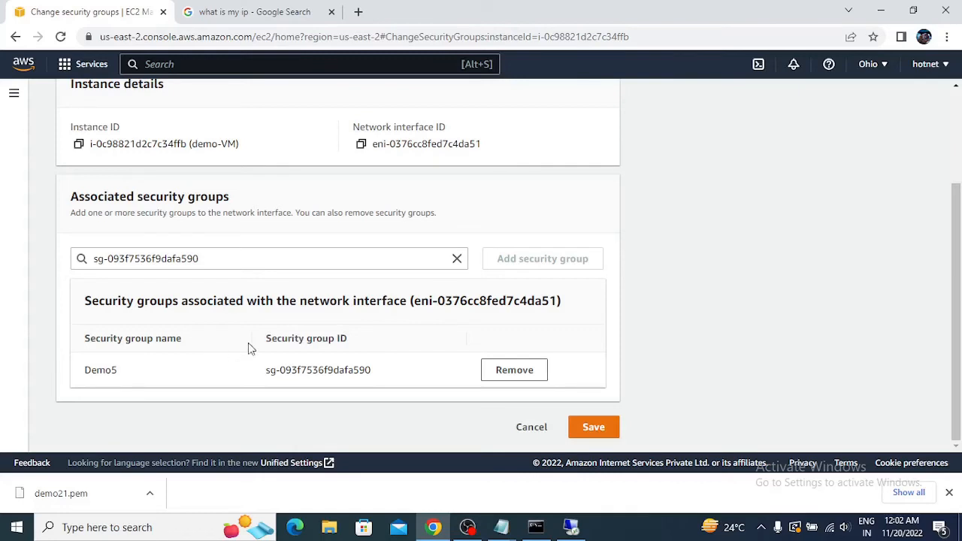
{"action": "left_click", "coordinate": [597, 422]}
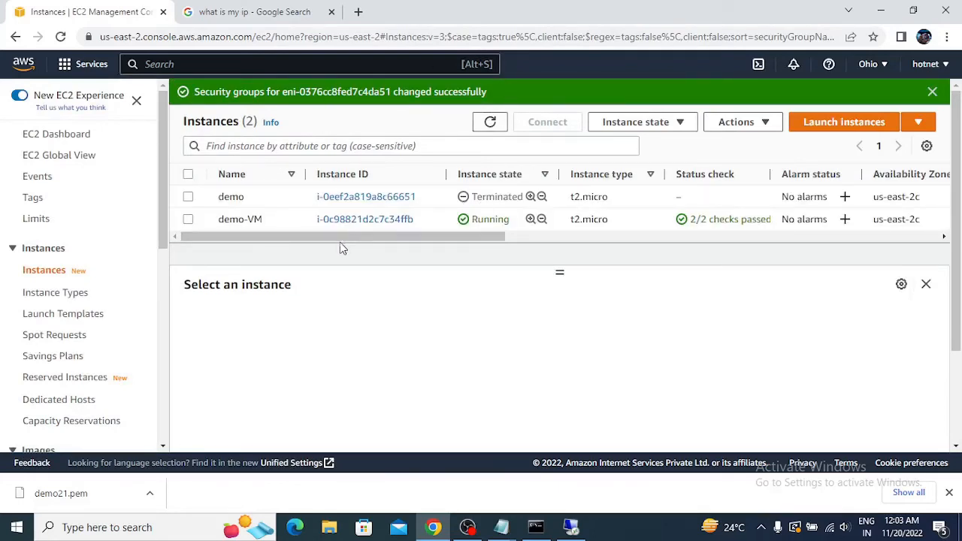
Open demo-VM's instance summary and check which security group is listed in its security details.
{"action": "left_click_drag", "start_coordinate": [323, 240], "coordinate": [705, 265]}
{"action": "left_click_drag", "start_coordinate": [654, 222], "coordinate": [254, 309]}
{"action": "scroll", "coordinate": [349, 388], "scroll_direction": "down", "scroll_amount": 5}
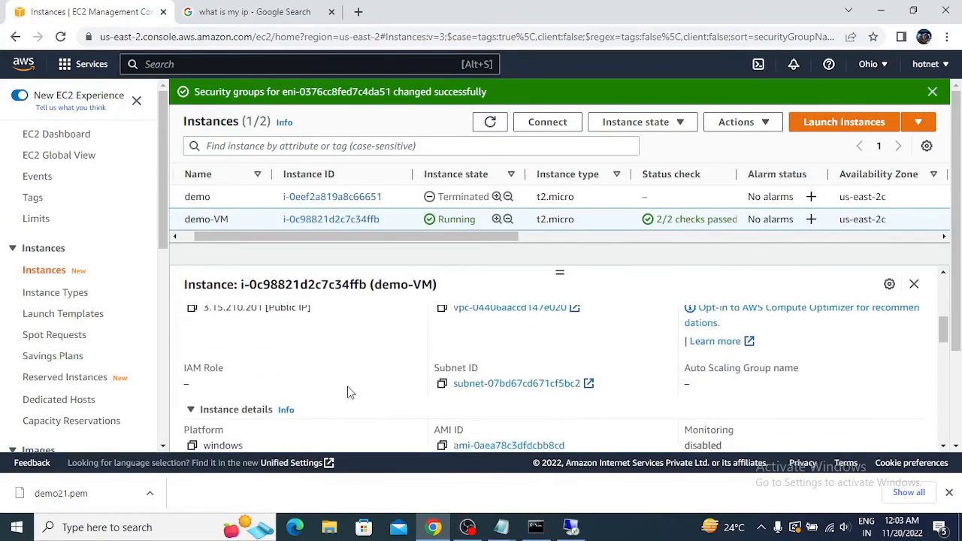
{"action": "left_click", "coordinate": [346, 223]}
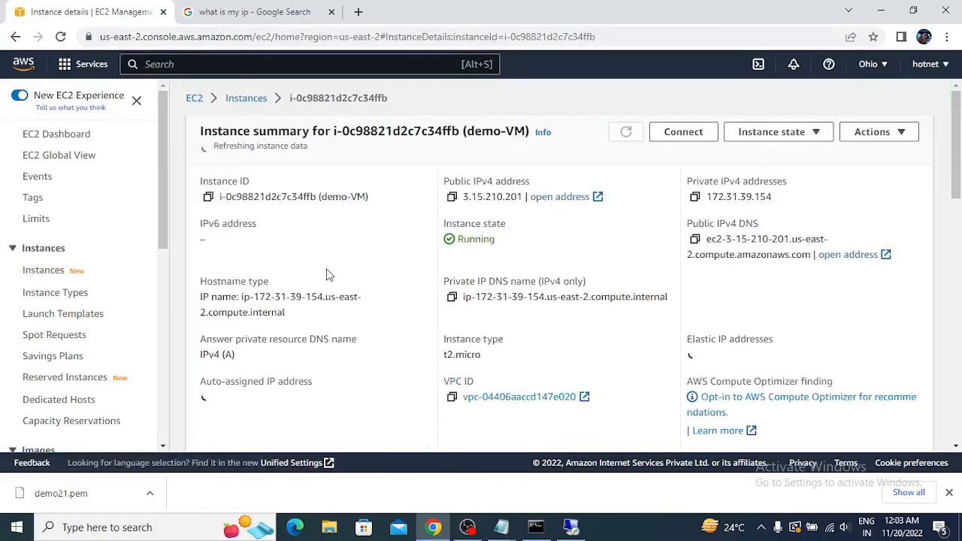
{"action": "scroll", "coordinate": [368, 316], "scroll_direction": "down", "scroll_amount": 2}
{"action": "scroll", "coordinate": [379, 336], "scroll_direction": "down", "scroll_amount": 3}
{"action": "left_click", "coordinate": [283, 152]}
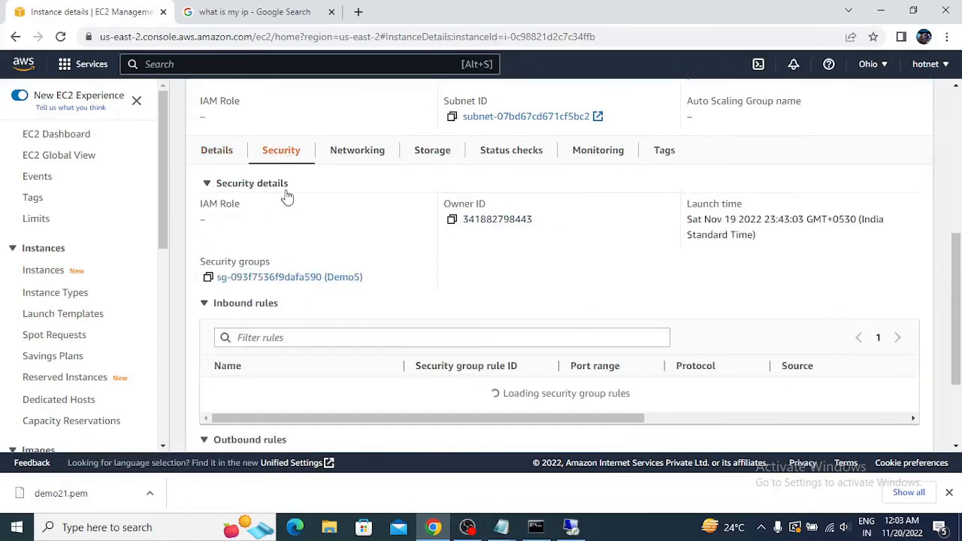
Open the Demo5 group from demo-VM's security details and review its inbound and outbound rules.
{"action": "left_click", "coordinate": [333, 282]}
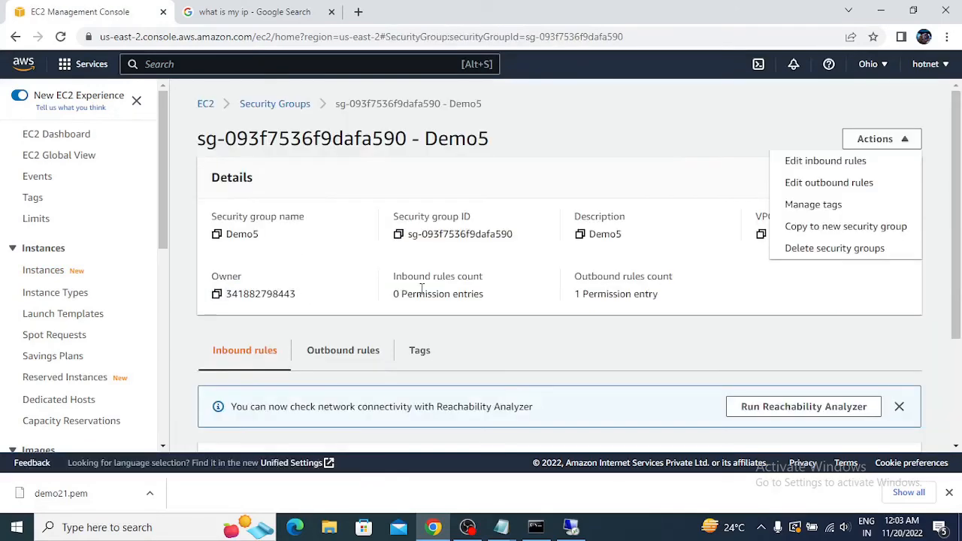
{"action": "scroll", "coordinate": [426, 301], "scroll_direction": "down", "scroll_amount": 3}
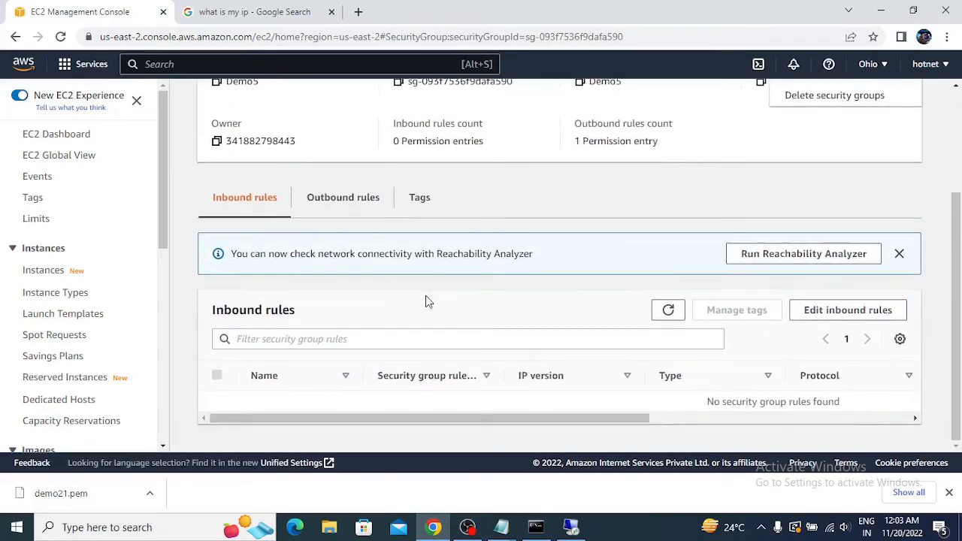
{"action": "left_click", "coordinate": [317, 201]}
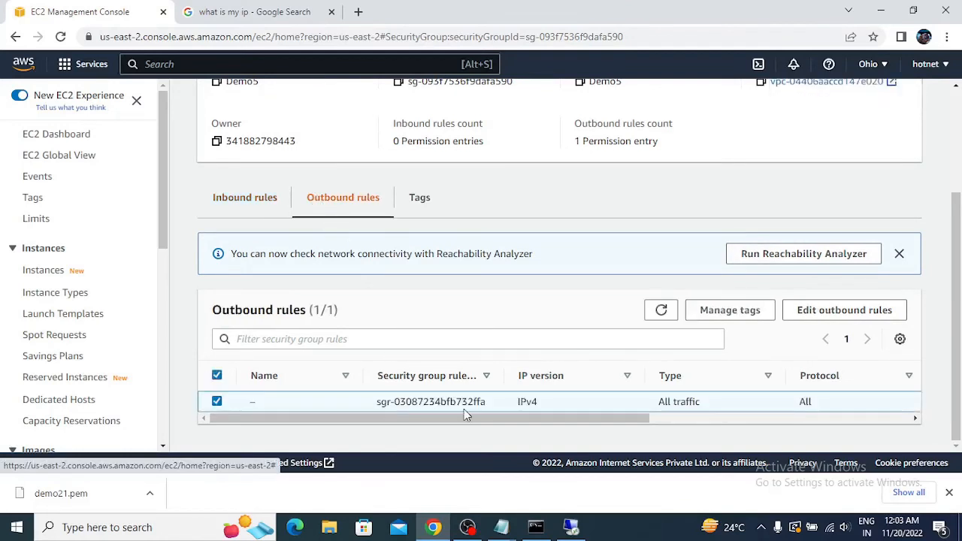
Review Demo5's inbound rules and check whether the open remote desktop session to demo-VM is still showing.
{"action": "left_click", "coordinate": [239, 209]}
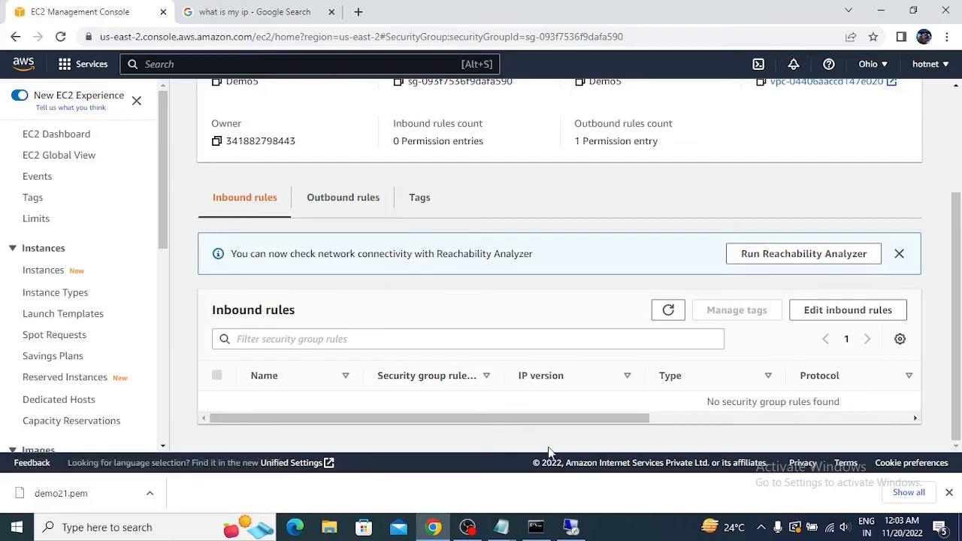
{"action": "left_click", "coordinate": [570, 528]}
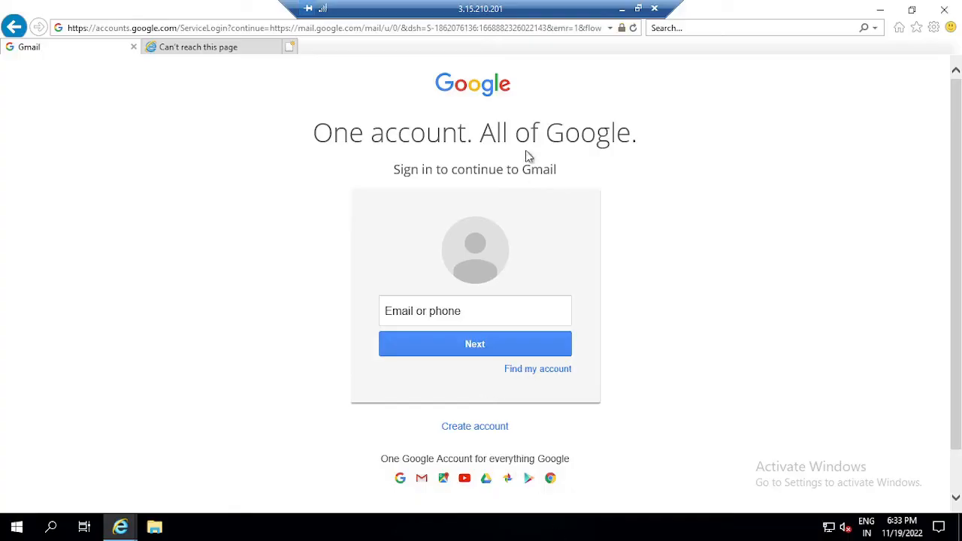
{"action": "left_click", "coordinate": [622, 10]}
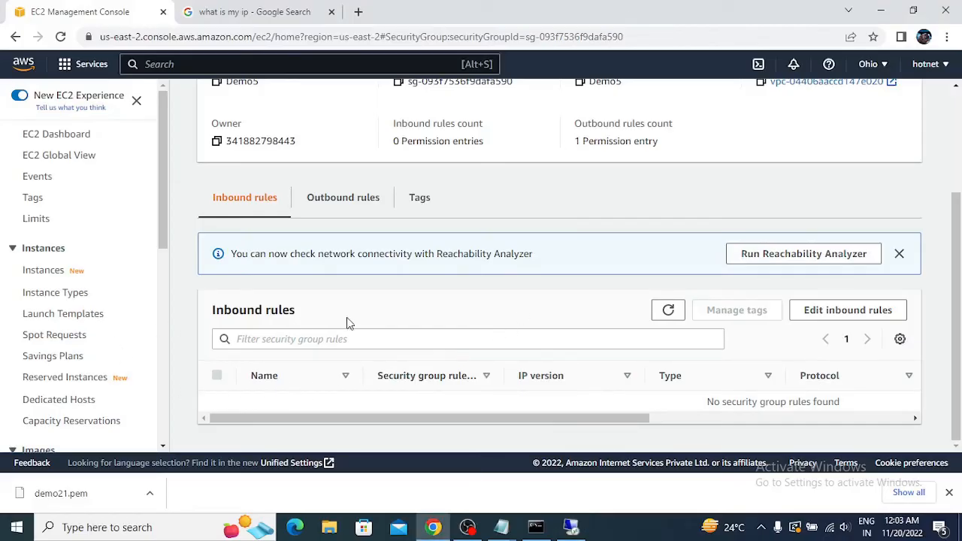
{"action": "scroll", "coordinate": [345, 323], "scroll_direction": "up", "scroll_amount": 5}
Close the remote desktop session to 3.15.210.201 and confirm the disconnection.
{"action": "left_click", "coordinate": [571, 528]}
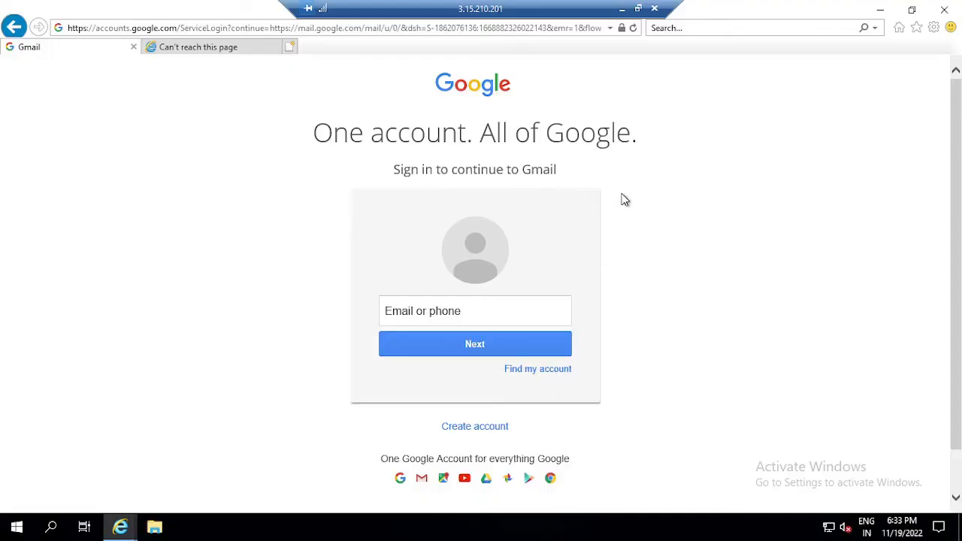
{"action": "left_click", "coordinate": [655, 12]}
{"action": "left_click", "coordinate": [527, 293]}
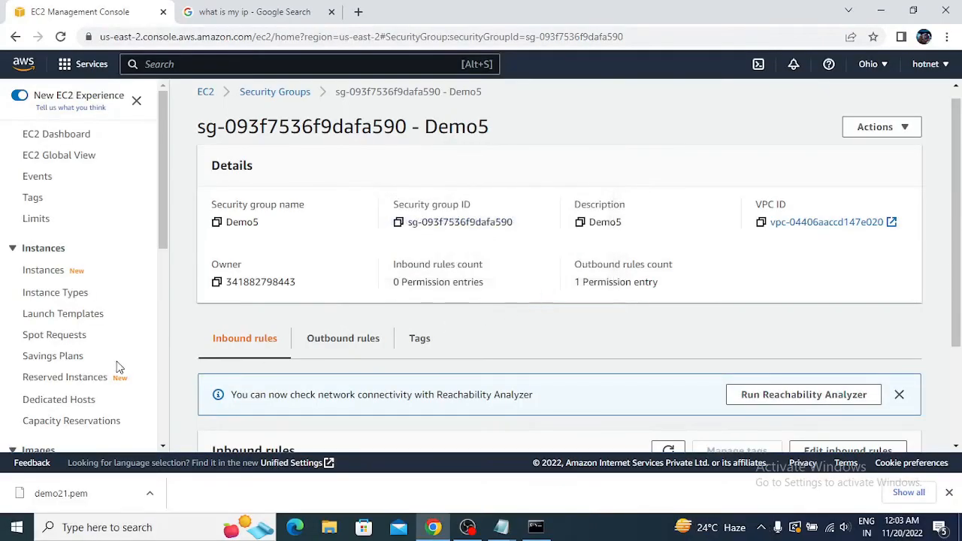
Refresh the console, open demo-VM's security details from the instances list, and review the inbound rules of its Demo5 group.
{"action": "left_click", "coordinate": [64, 38]}
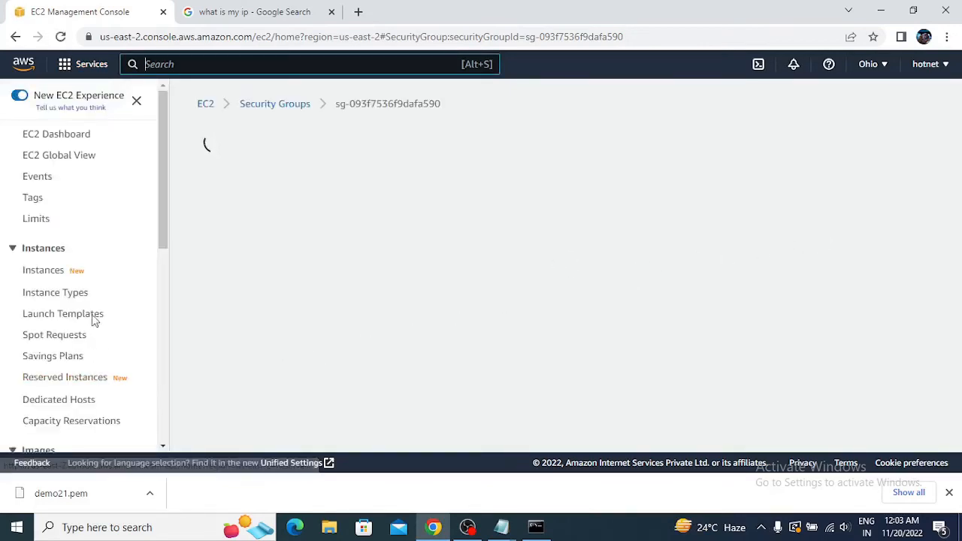
{"action": "left_click", "coordinate": [38, 275]}
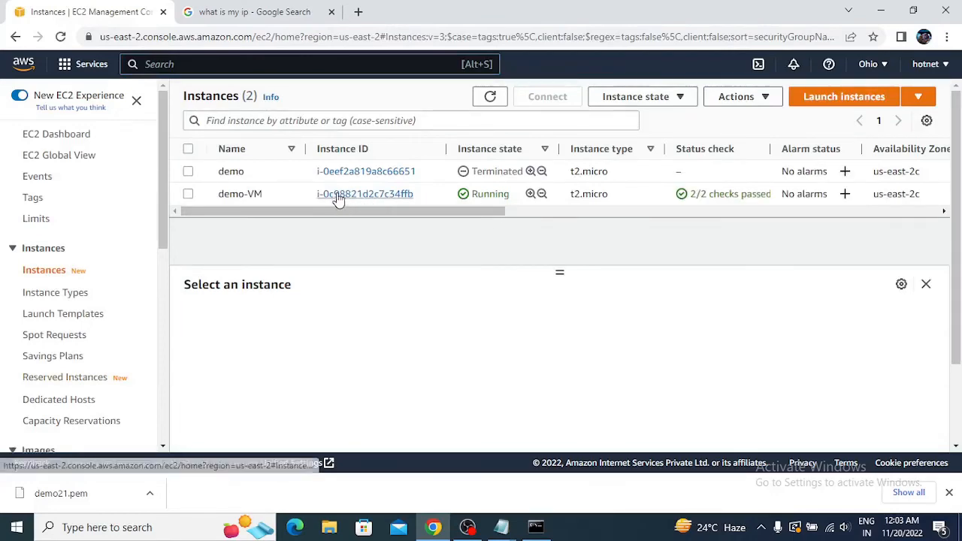
{"action": "left_click", "coordinate": [337, 196]}
{"action": "scroll", "coordinate": [516, 342], "scroll_direction": "down", "scroll_amount": 4}
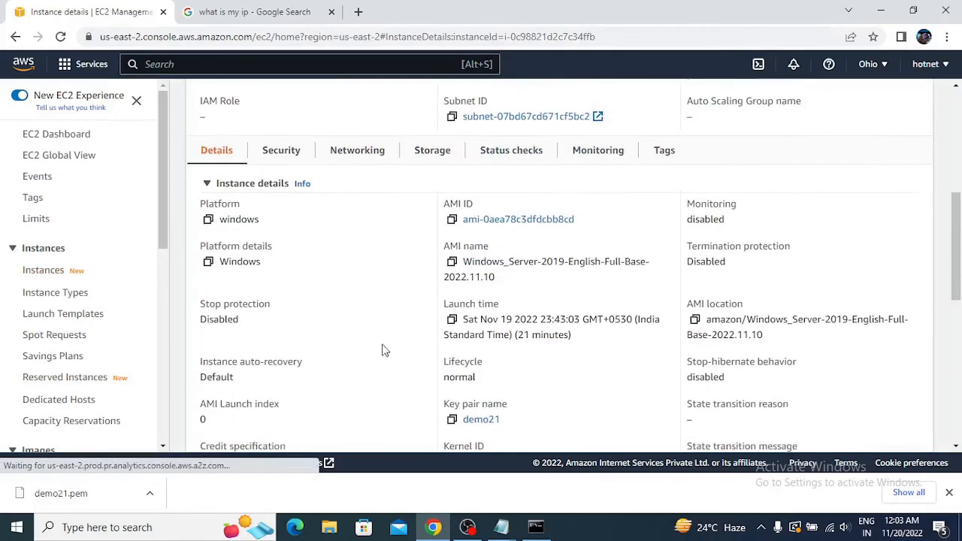
{"action": "left_click", "coordinate": [294, 150]}
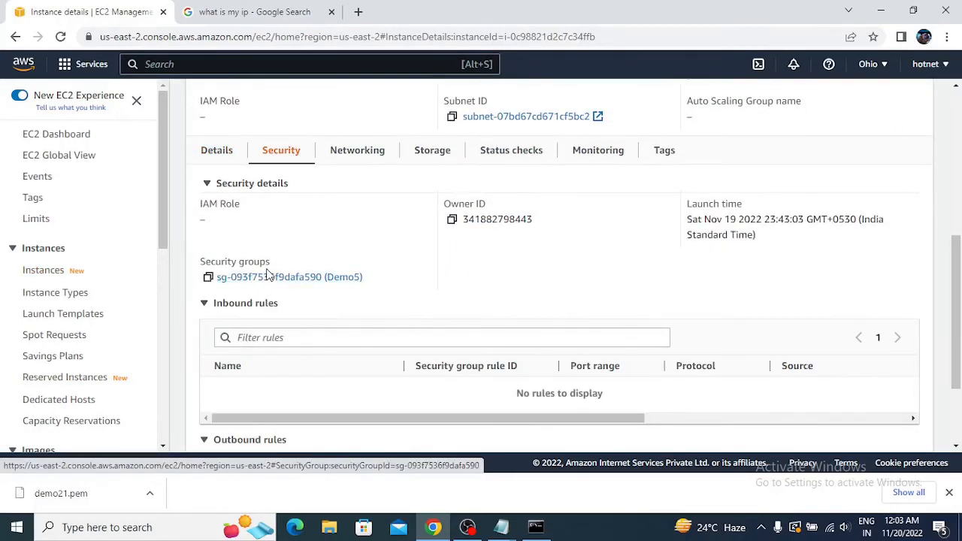
{"action": "left_click", "coordinate": [271, 278]}
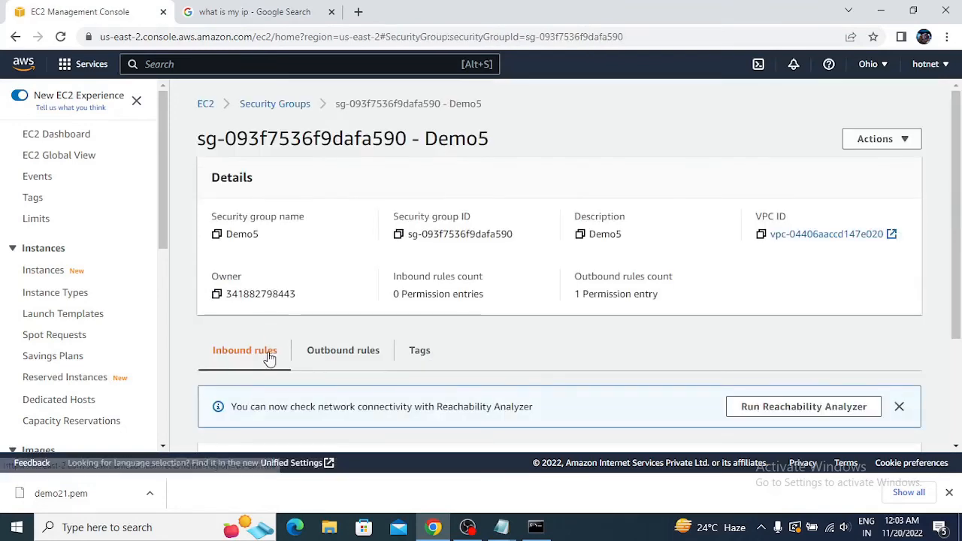
{"action": "scroll", "coordinate": [522, 388], "scroll_direction": "down", "scroll_amount": 3}
{"action": "left_click_drag", "start_coordinate": [540, 421], "coordinate": [350, 434]}
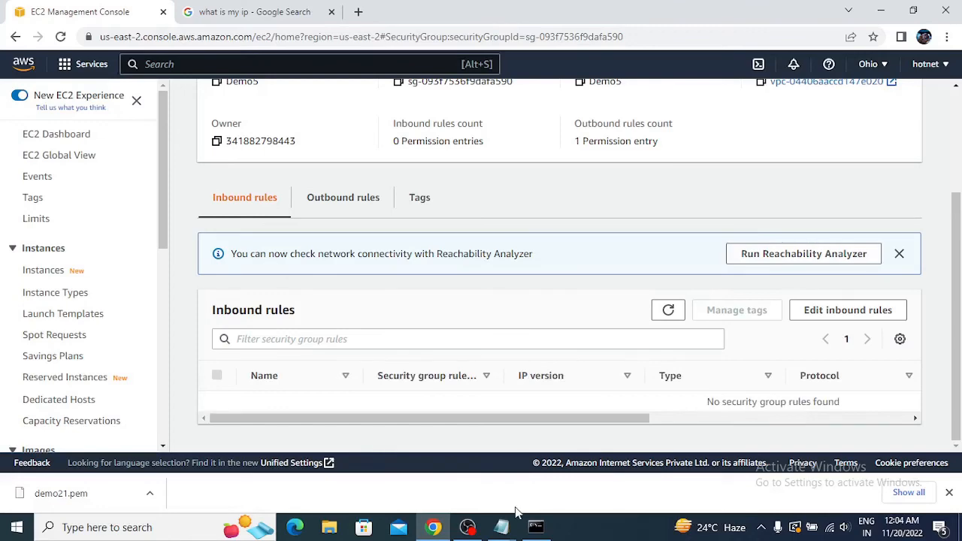
Launch Remote Desktop Connection and copy demo-VM's public IPv4 address from the instances list.
{"action": "key", "text": "super+r"}
{"action": "key", "text": "Return"}
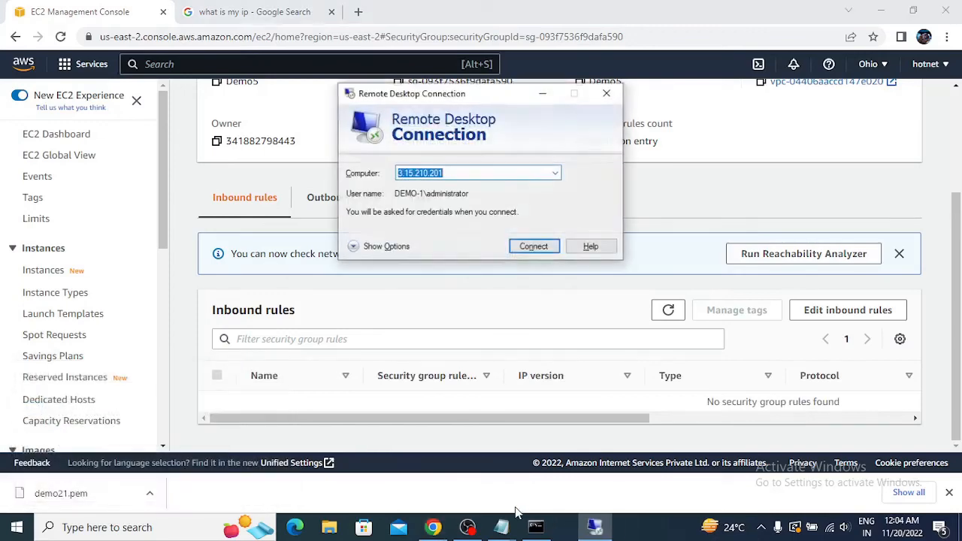
{"action": "left_click", "coordinate": [38, 270]}
{"action": "left_click_drag", "start_coordinate": [505, 215], "coordinate": [645, 215]}
{"action": "left_click_drag", "start_coordinate": [855, 194], "coordinate": [795, 193]}
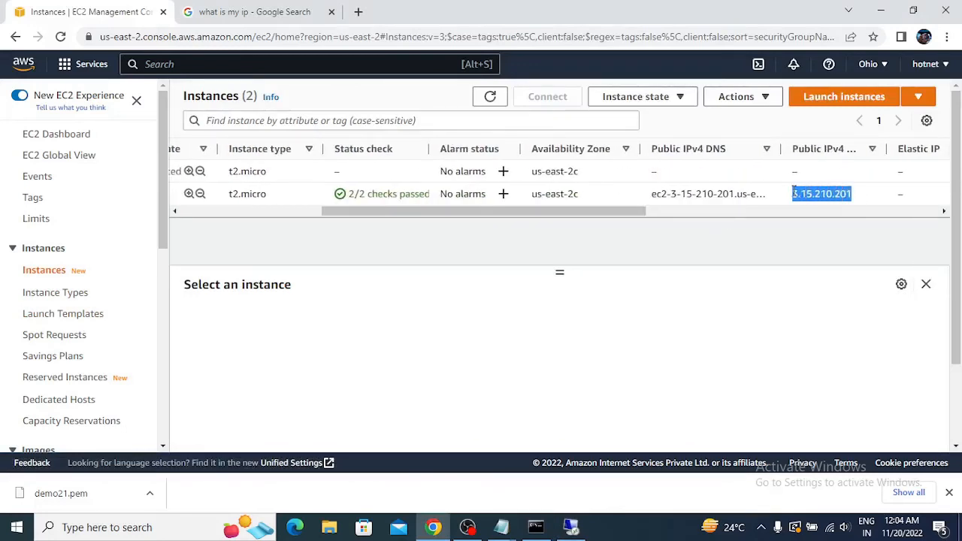
Try to connect to 3.15.210.201 over Remote Desktop, cancel the attempt and close the connection window.
{"action": "left_click", "coordinate": [572, 527]}
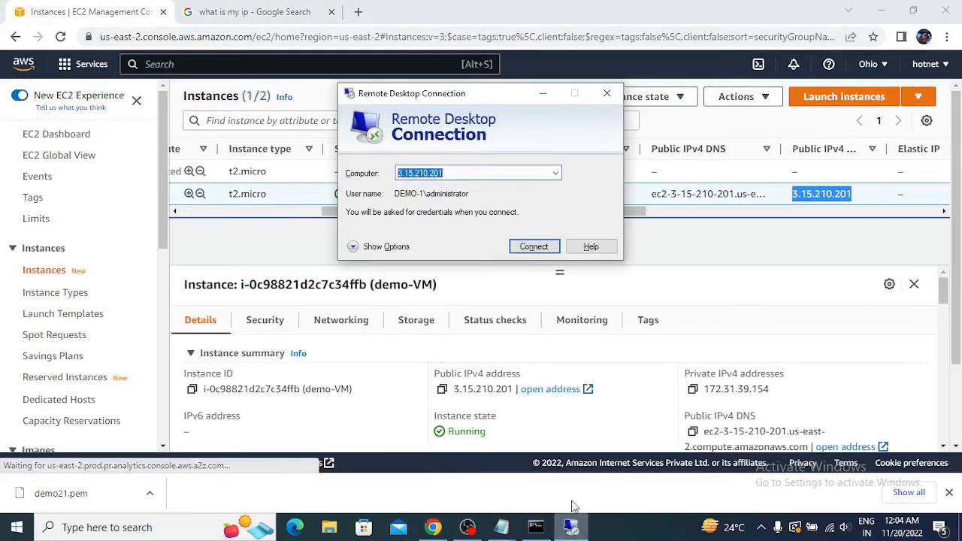
{"action": "type", "text": "3.15.210.201"}
{"action": "left_click", "coordinate": [541, 249]}
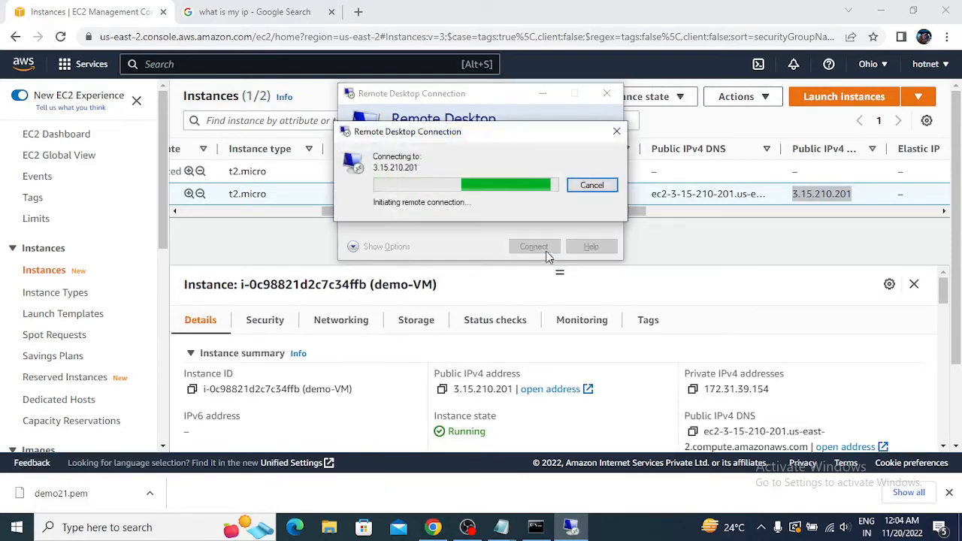
{"action": "left_click", "coordinate": [591, 183]}
{"action": "left_click", "coordinate": [607, 94]}
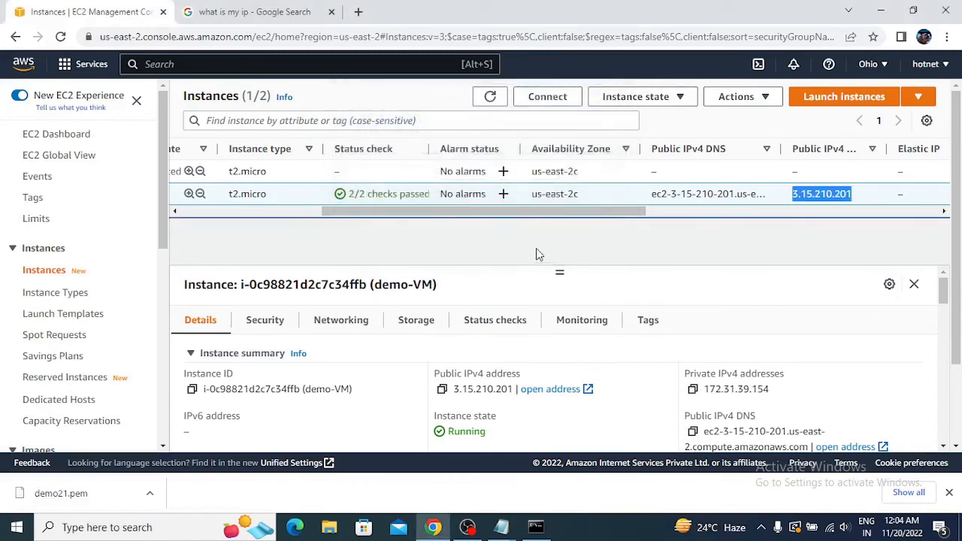
Open demo-VM's instance summary and look through its details.
{"action": "left_click_drag", "start_coordinate": [517, 211], "coordinate": [290, 212]}
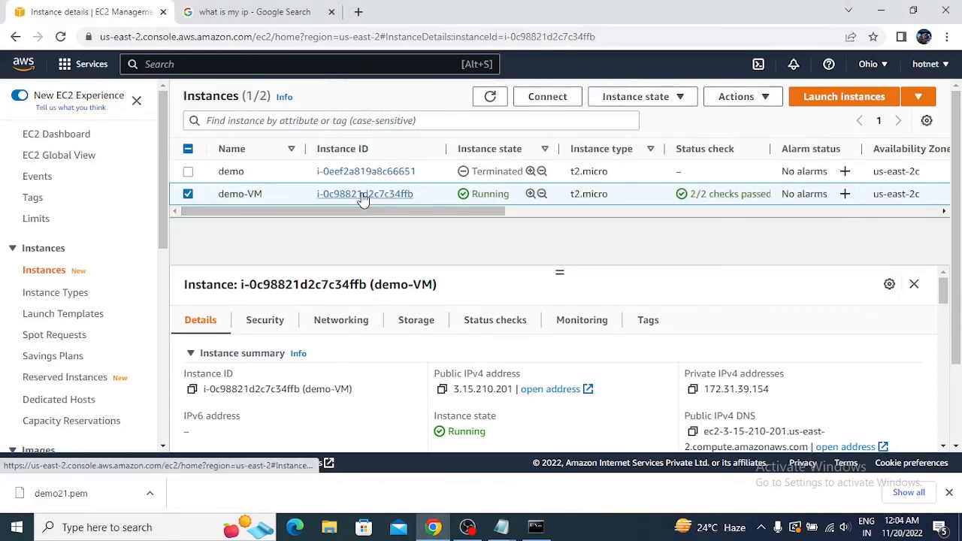
{"action": "left_click", "coordinate": [362, 196]}
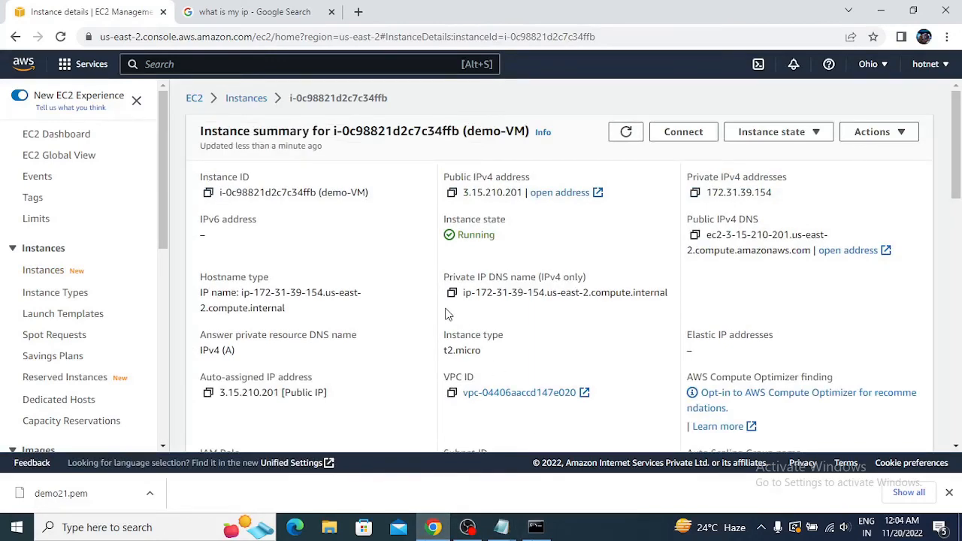
{"action": "scroll", "coordinate": [452, 316], "scroll_direction": "down", "scroll_amount": 15}
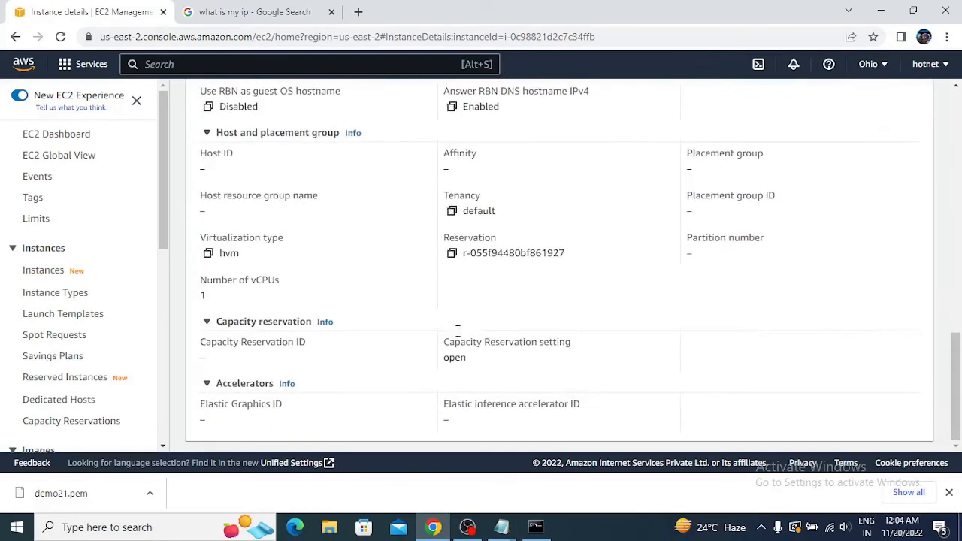
{"action": "scroll", "coordinate": [75, 357], "scroll_direction": "down", "scroll_amount": 6}
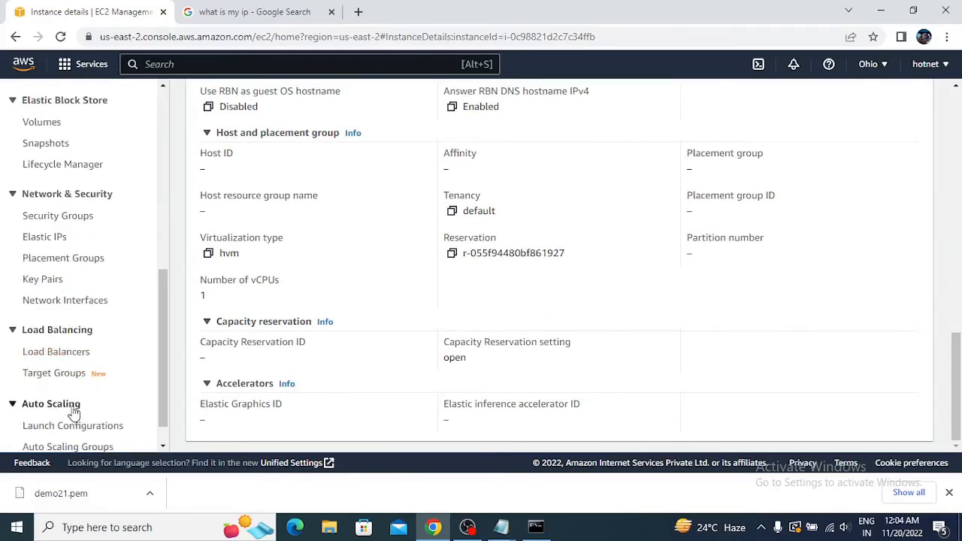
Open the Demo5 group from the security groups list and view its inbound rules.
{"action": "left_click", "coordinate": [66, 218]}
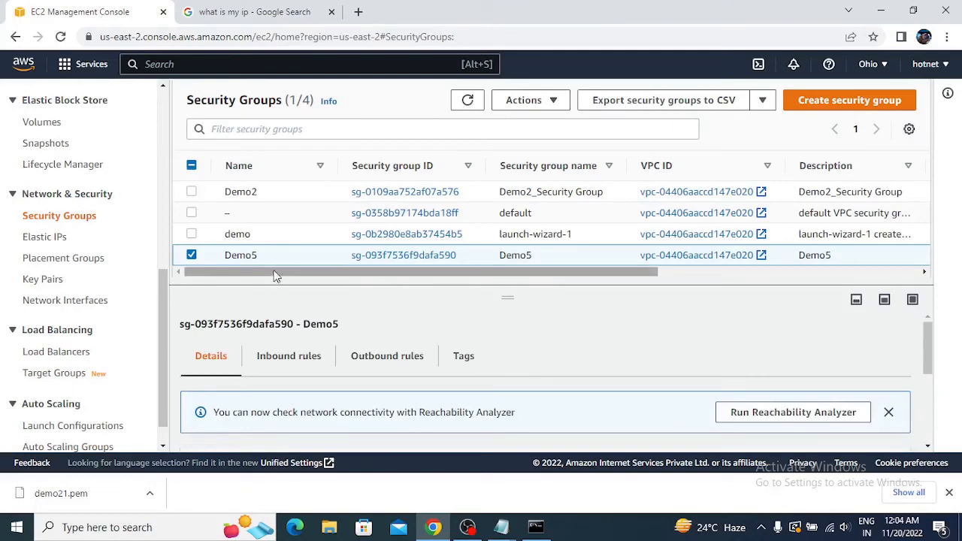
{"action": "left_click", "coordinate": [403, 257]}
{"action": "scroll", "coordinate": [410, 365], "scroll_direction": "down", "scroll_amount": 3}
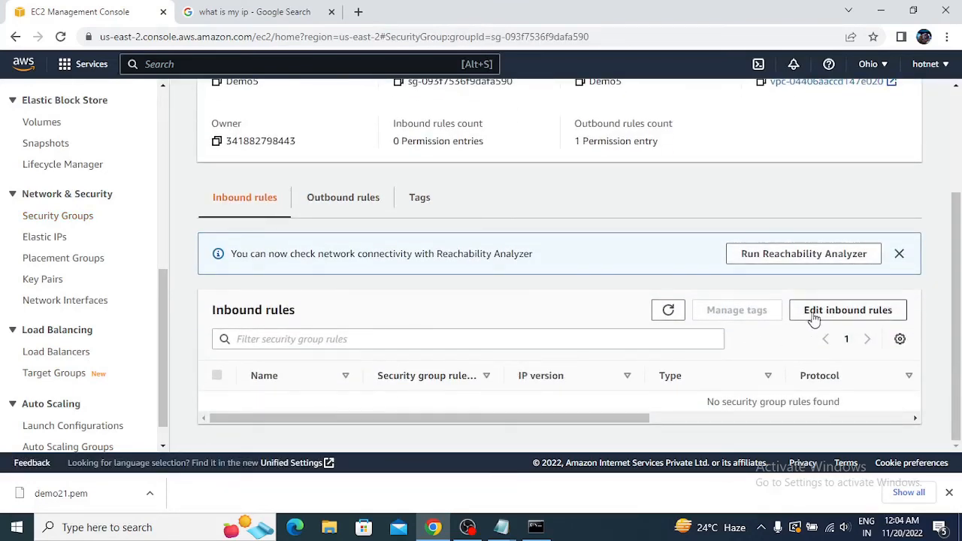
Add an inbound LDAP rule with source 0.0.0.0/0 to Demo5 and save the rules.
{"action": "left_click", "coordinate": [844, 315]}
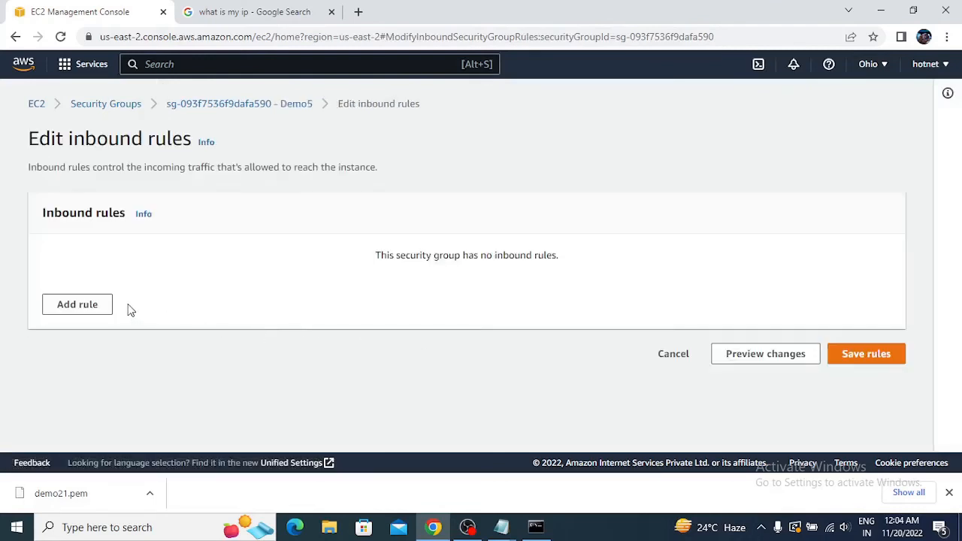
{"action": "left_click", "coordinate": [94, 304]}
{"action": "left_click", "coordinate": [256, 293]}
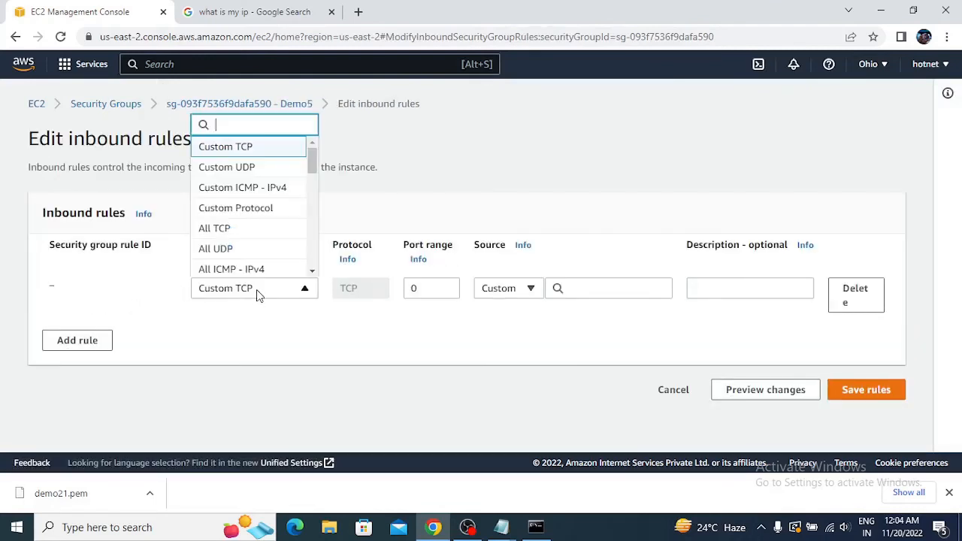
{"action": "scroll", "coordinate": [259, 257], "scroll_direction": "down", "scroll_amount": 4}
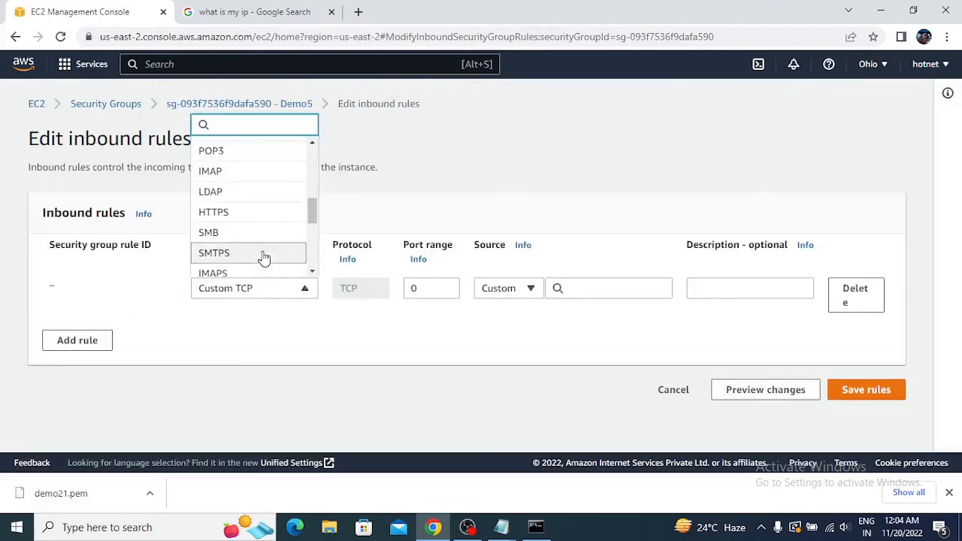
{"action": "left_click", "coordinate": [227, 194]}
{"action": "left_click", "coordinate": [574, 286]}
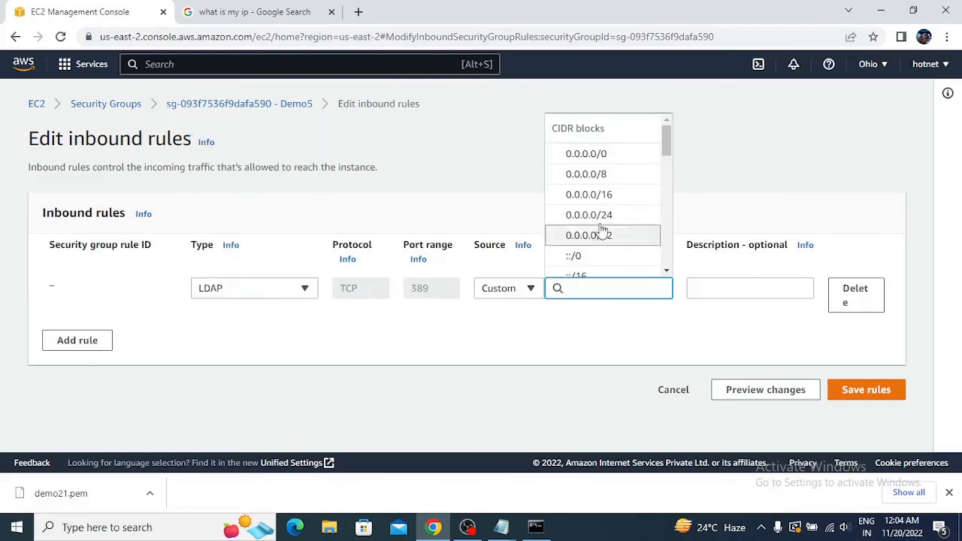
{"action": "left_click", "coordinate": [614, 154]}
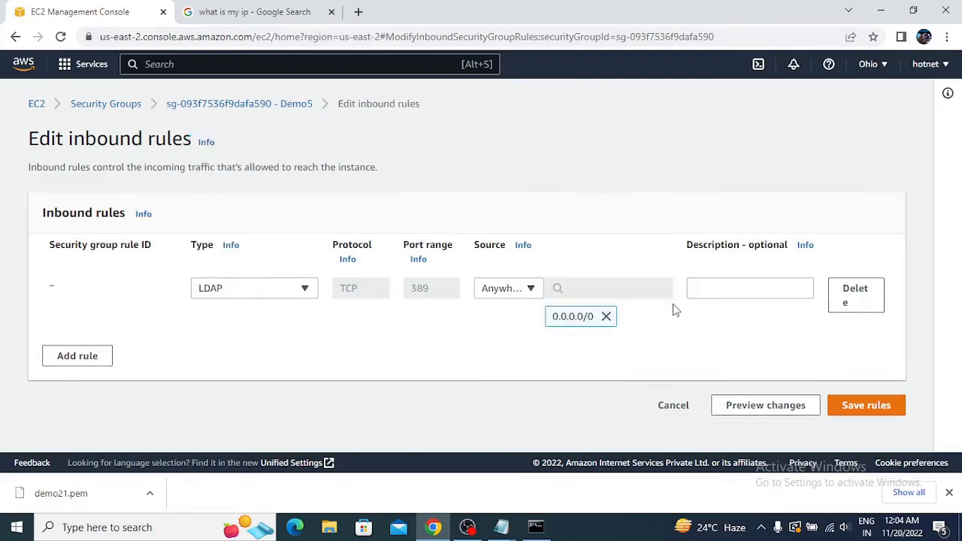
{"action": "left_click", "coordinate": [873, 403]}
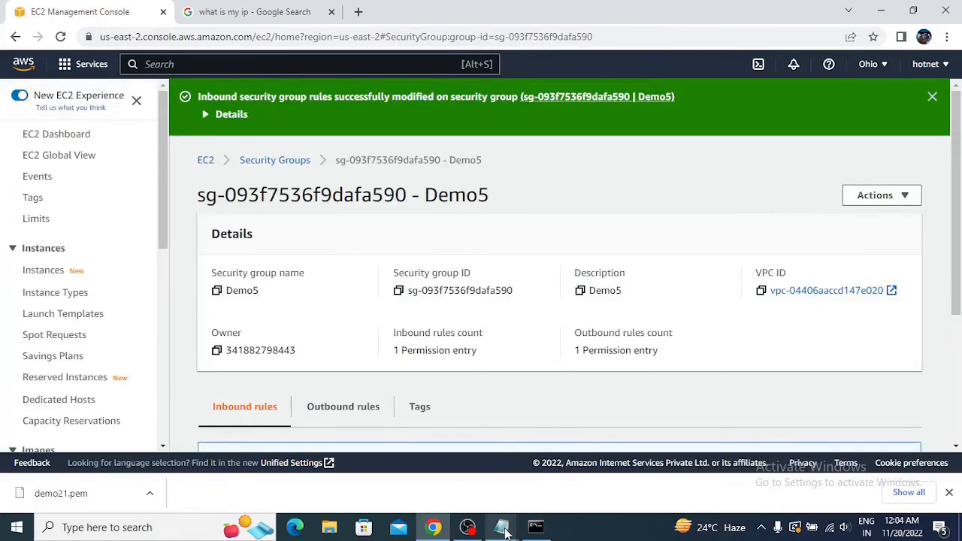
Launch Remote Desktop Connection again and try to connect to 3.15.210.201 with the LDAP rule in place.
{"action": "key", "text": "super+r"}
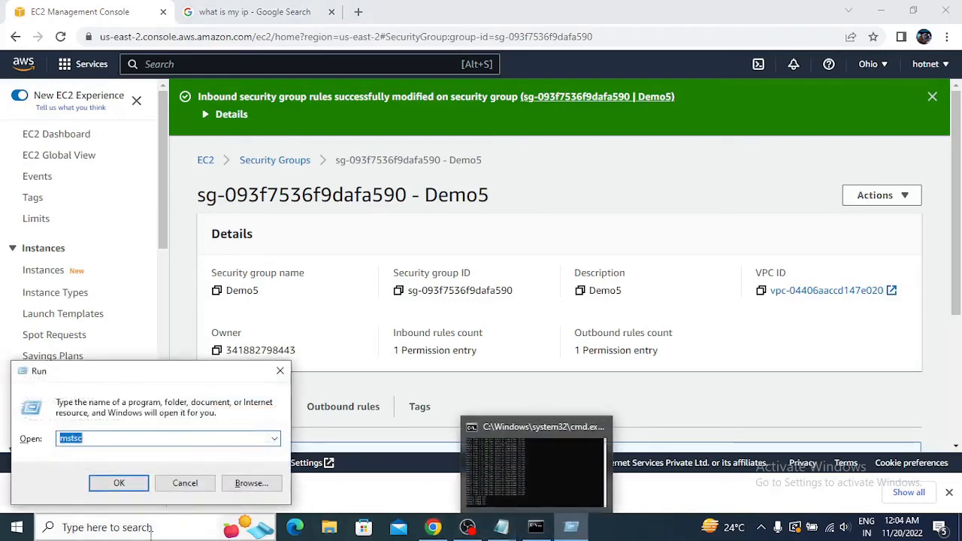
{"action": "left_click", "coordinate": [124, 481]}
{"action": "left_click", "coordinate": [534, 247]}
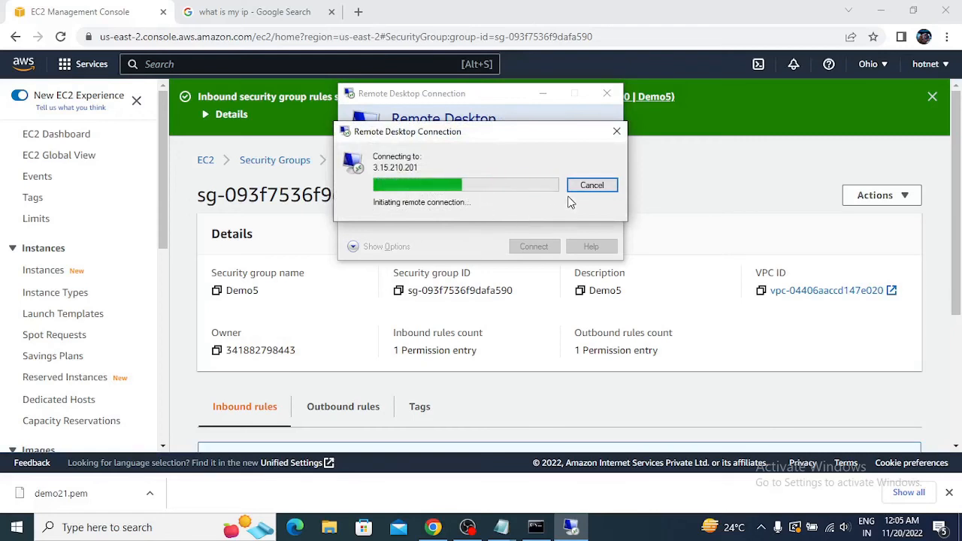
Check demo-VM's public IPv4 address in the instances list, cancel the pending connection and retry Remote Desktop to 3.15.210.201.
{"action": "left_click", "coordinate": [45, 270]}
{"action": "left_click_drag", "start_coordinate": [471, 211], "coordinate": [646, 197]}
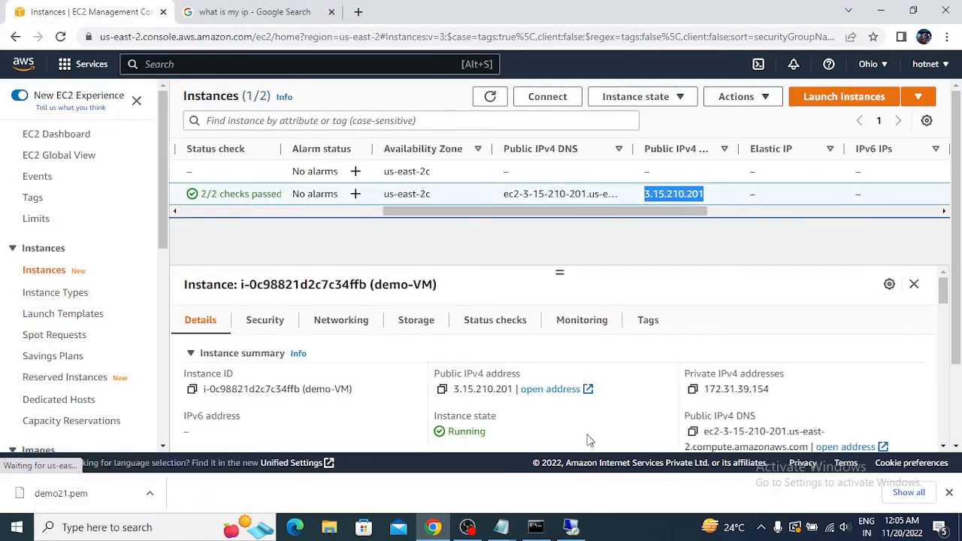
{"action": "left_click", "coordinate": [572, 529]}
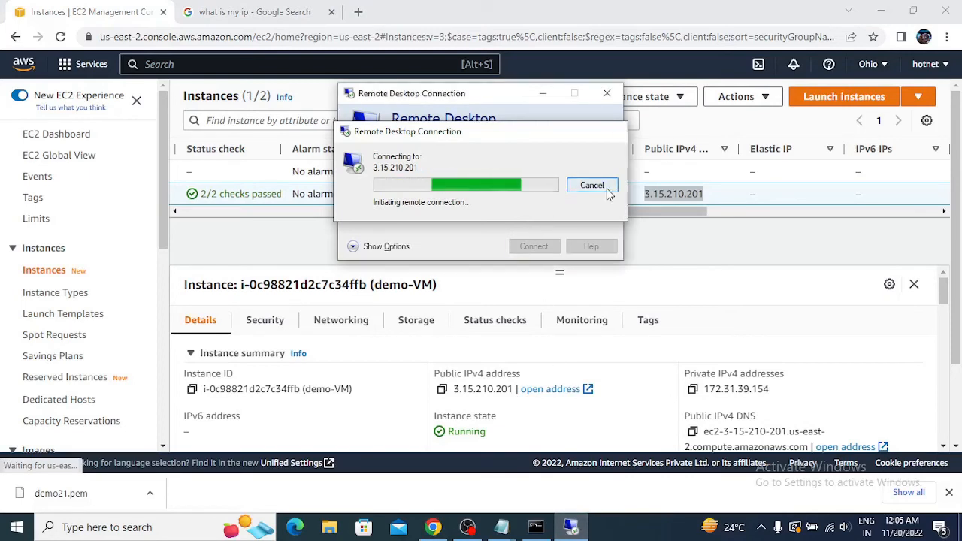
{"action": "left_click", "coordinate": [606, 188]}
{"action": "double_click", "coordinate": [456, 172]}
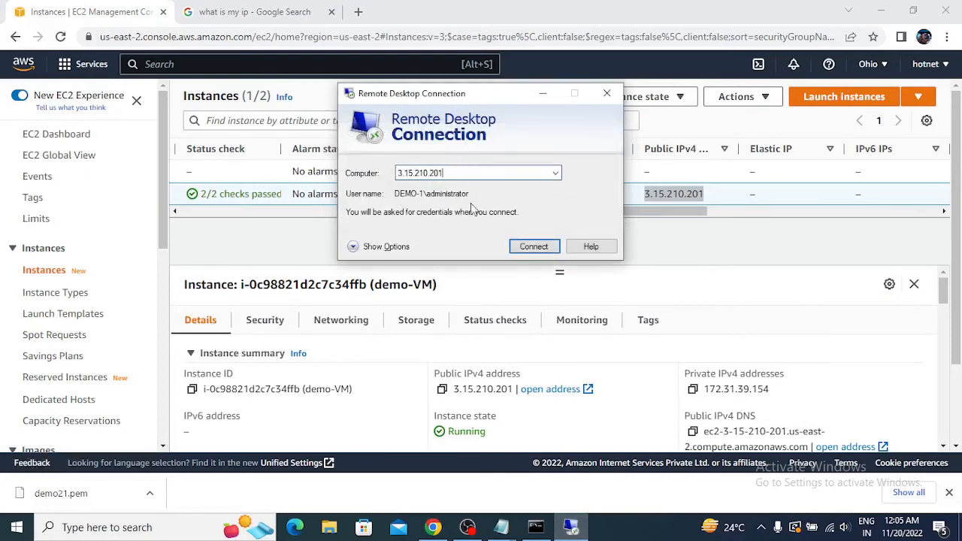
{"action": "left_click", "coordinate": [535, 247]}
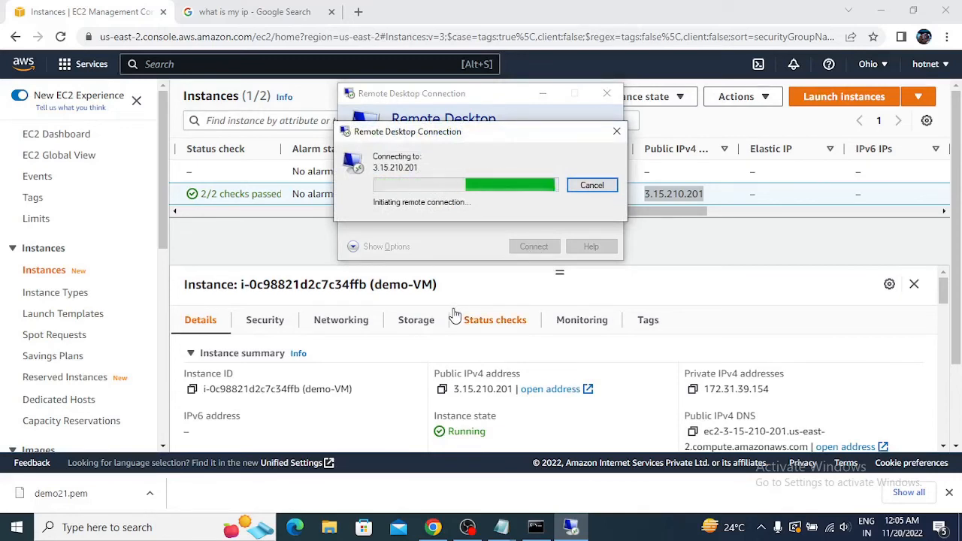
Open the Demo5 security group from the security groups list and check its inbound rules.
{"action": "scroll", "coordinate": [90, 324], "scroll_direction": "down", "scroll_amount": 4}
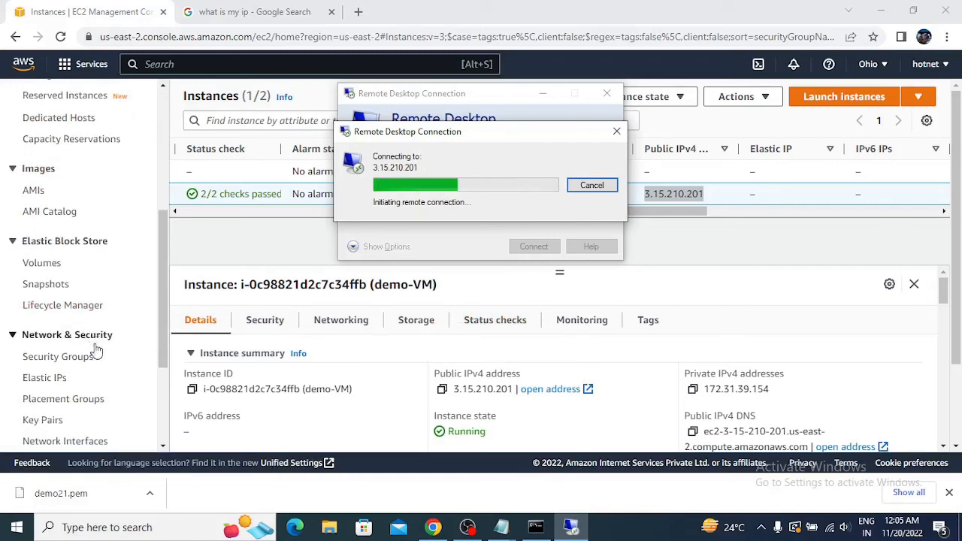
{"action": "left_click", "coordinate": [64, 359]}
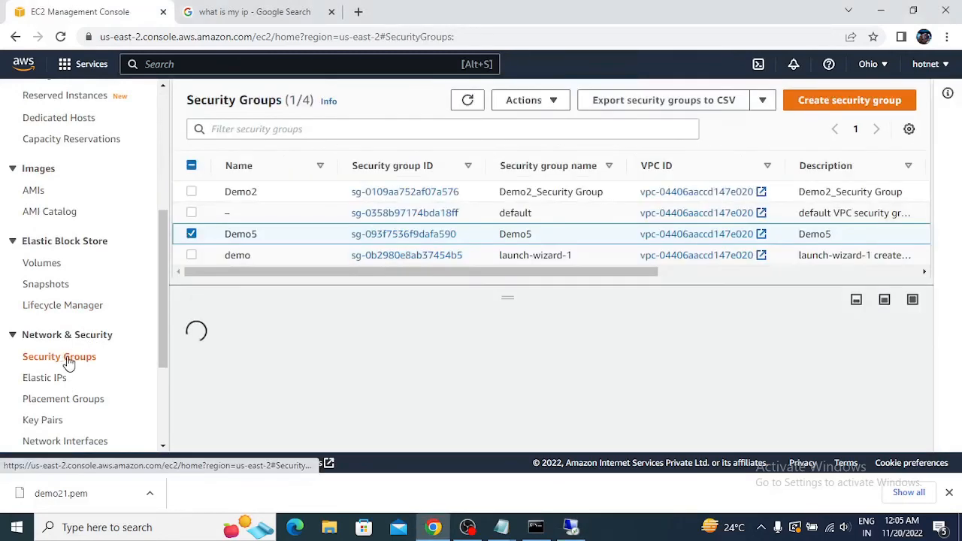
{"action": "left_click", "coordinate": [419, 236]}
{"action": "scroll", "coordinate": [505, 342], "scroll_direction": "down", "scroll_amount": 2}
{"action": "scroll", "coordinate": [507, 342], "scroll_direction": "down", "scroll_amount": 1}
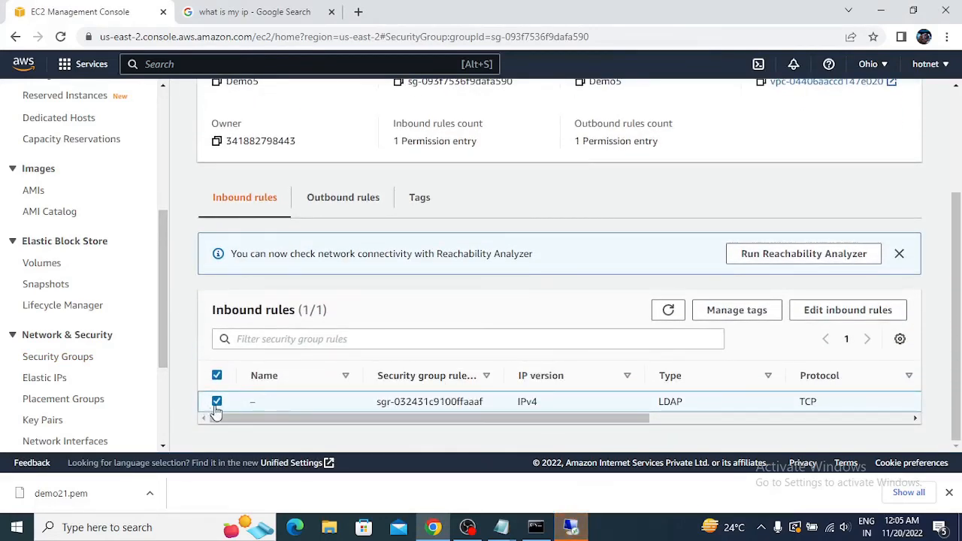
Reopen the Demo5 security group, change its LDAP inbound rule's type to RDP and save the rules.
{"action": "left_click", "coordinate": [57, 357]}
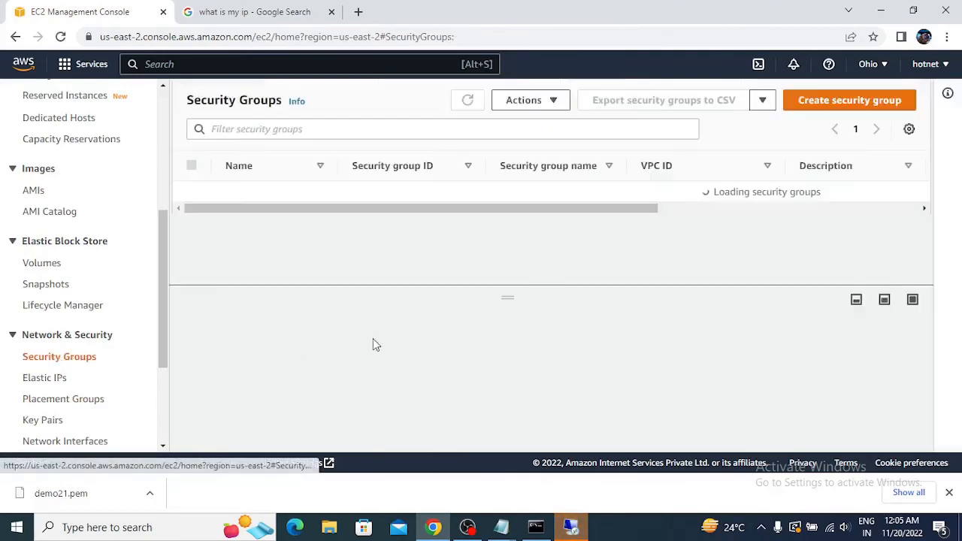
{"action": "left_click", "coordinate": [425, 234]}
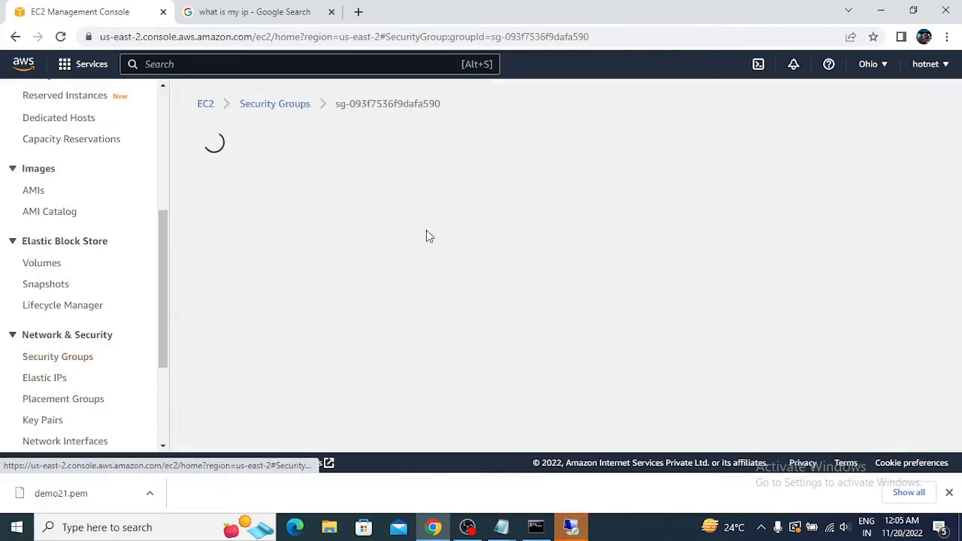
{"action": "scroll", "coordinate": [319, 296], "scroll_direction": "down", "scroll_amount": 2}
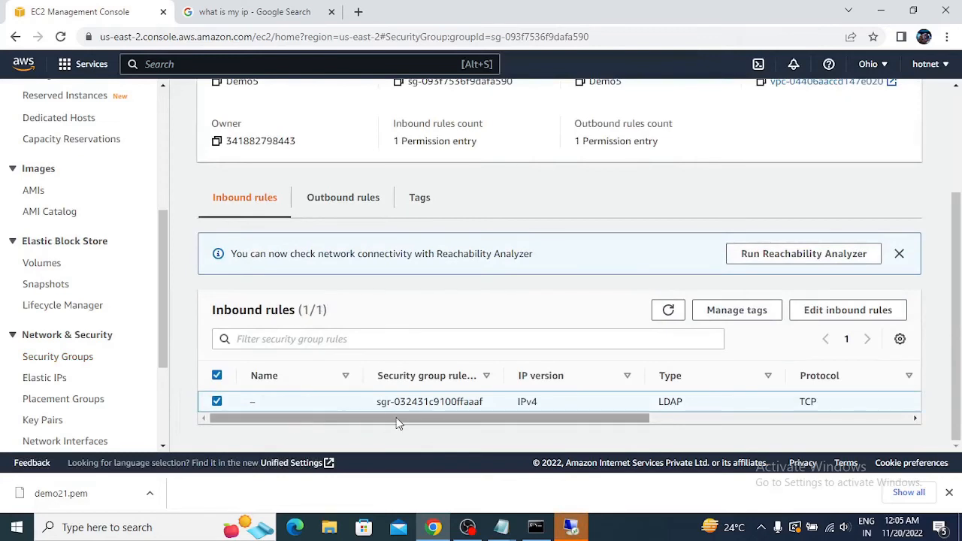
{"action": "left_click", "coordinate": [838, 311]}
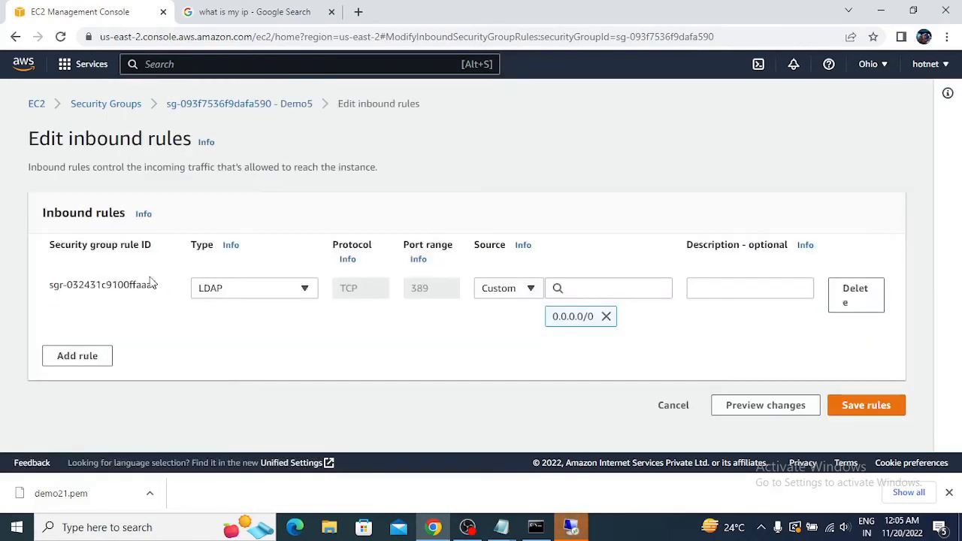
{"action": "left_click", "coordinate": [292, 295]}
{"action": "scroll", "coordinate": [241, 260], "scroll_direction": "down", "scroll_amount": 3}
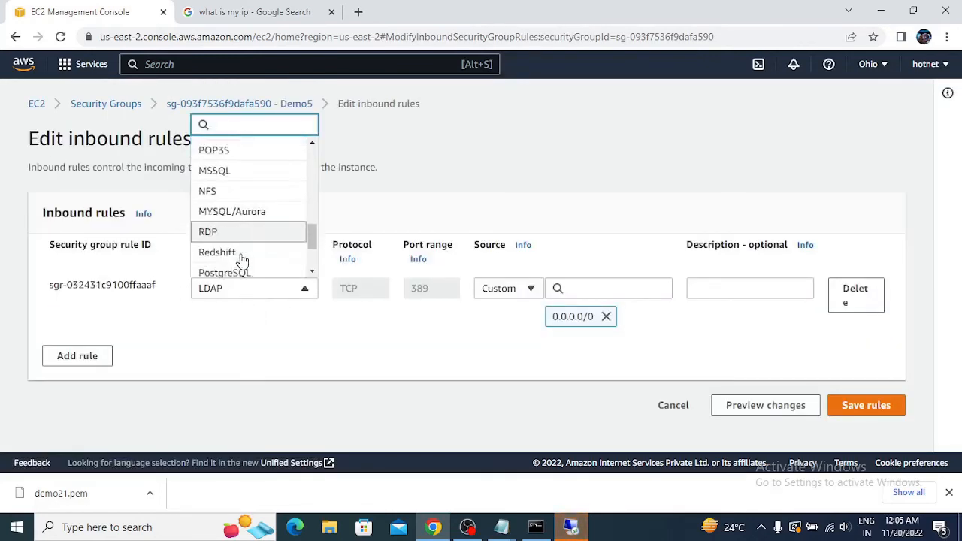
{"action": "left_click", "coordinate": [218, 190]}
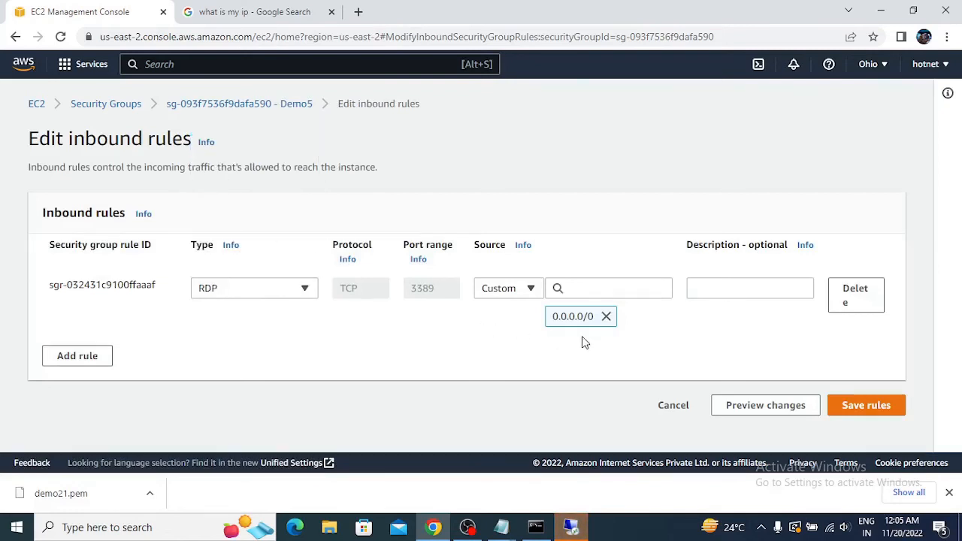
{"action": "left_click", "coordinate": [845, 402]}
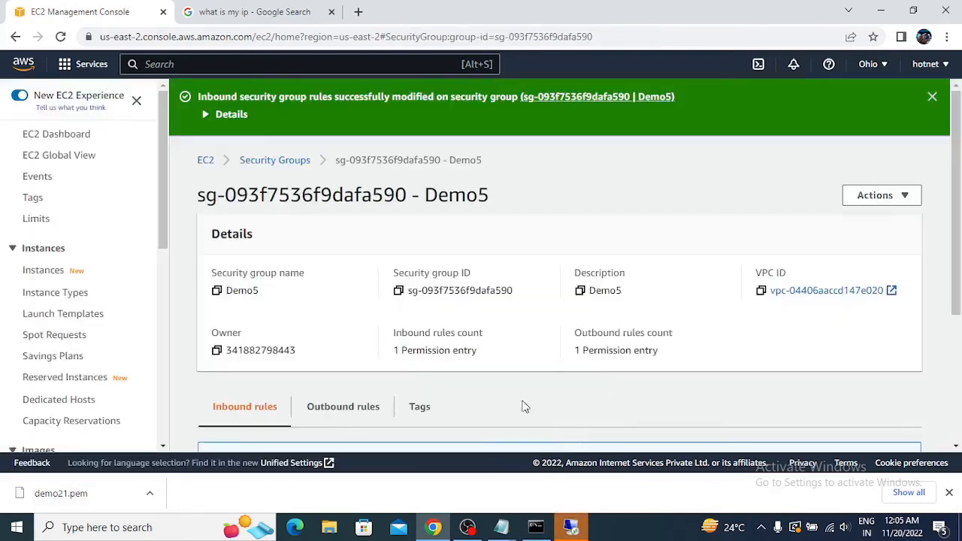
Retry Remote Desktop to 3.15.210.201 with the RDP rule in place, cancelling the credentials request and closing Remote Desktop Connection.
{"action": "left_click", "coordinate": [573, 519]}
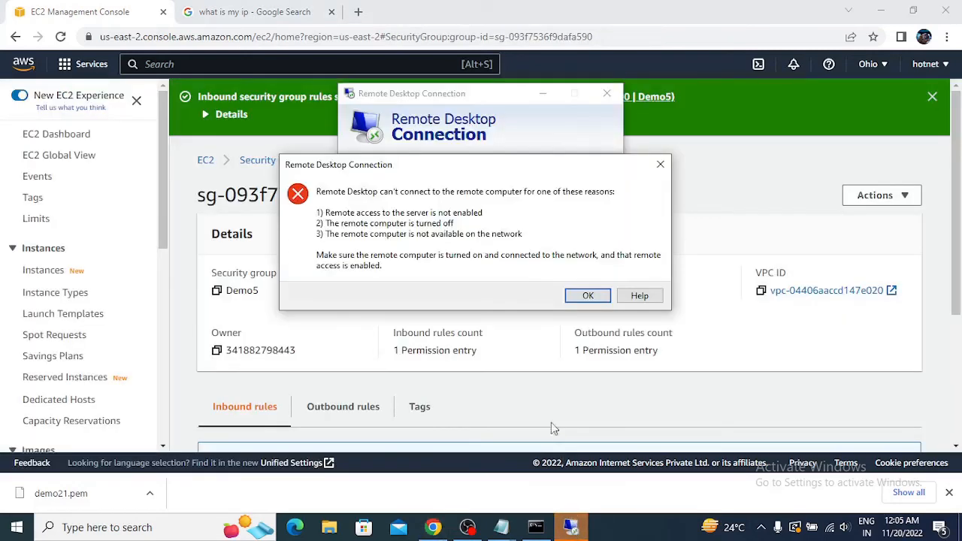
{"action": "left_click", "coordinate": [584, 293]}
{"action": "left_click", "coordinate": [553, 250]}
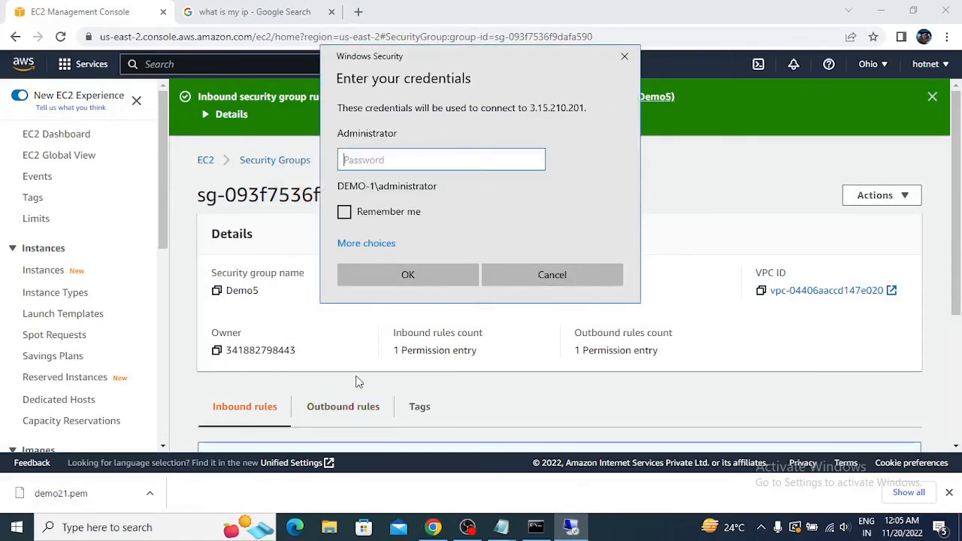
{"action": "left_click", "coordinate": [585, 283]}
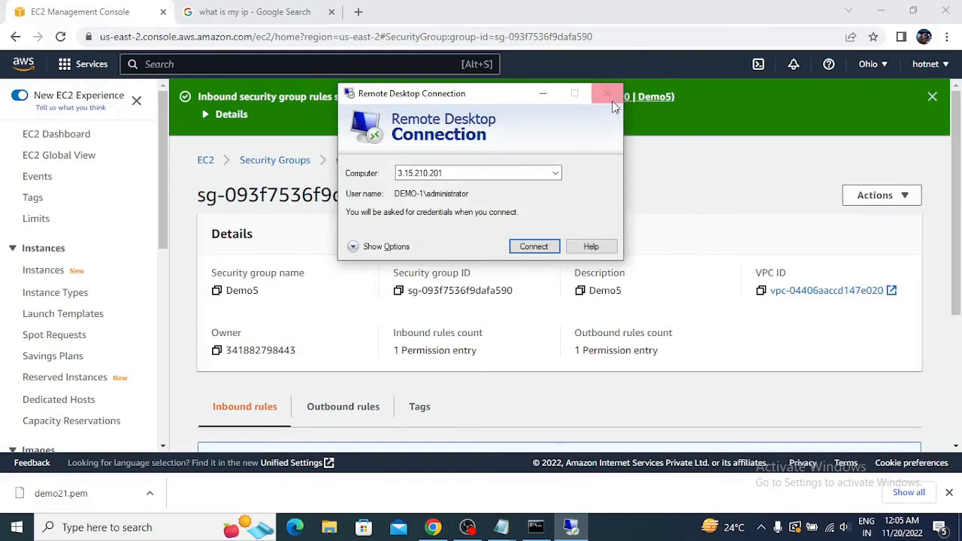
{"action": "left_click", "coordinate": [607, 93]}
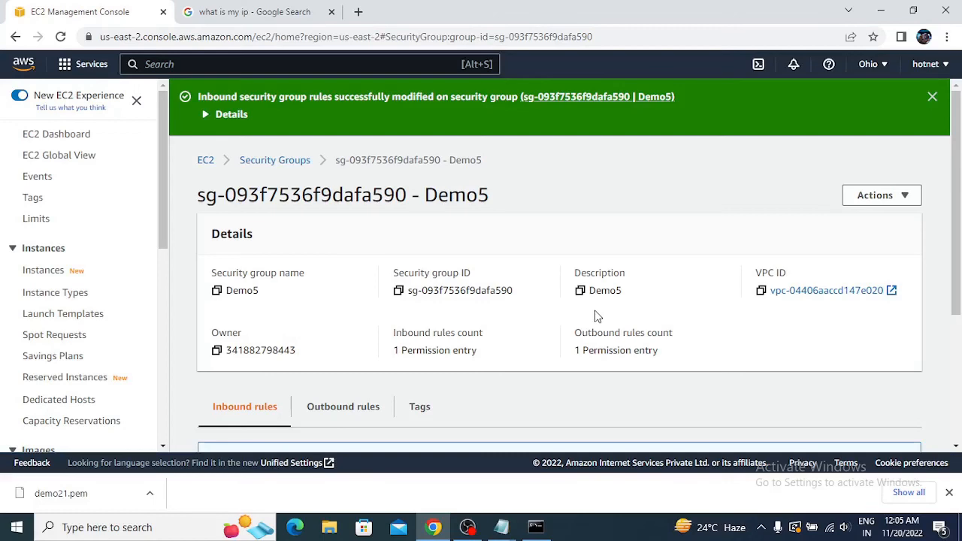
View the EC2 instances list and the Elastic Block Store snapshots list.
{"action": "left_click", "coordinate": [46, 272]}
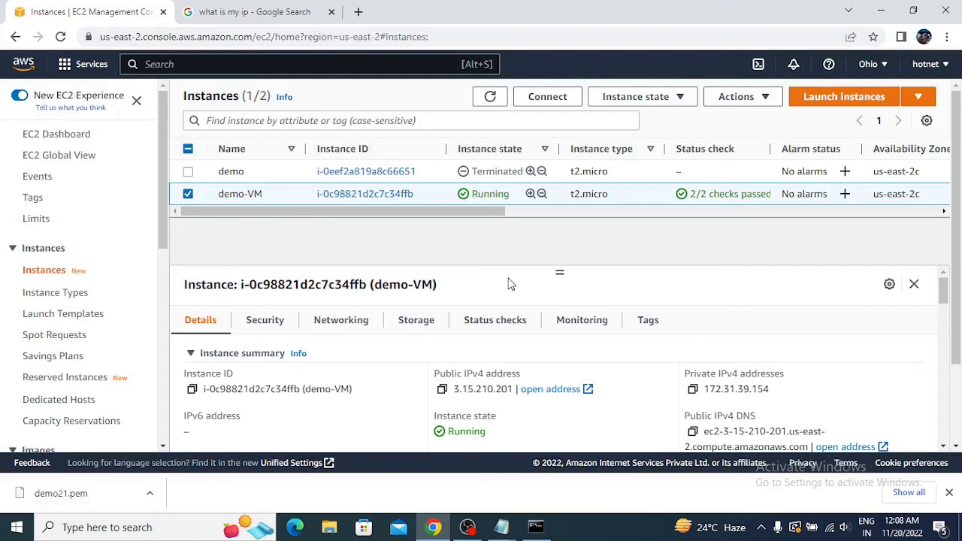
{"action": "scroll", "coordinate": [128, 336], "scroll_direction": "down", "scroll_amount": 4}
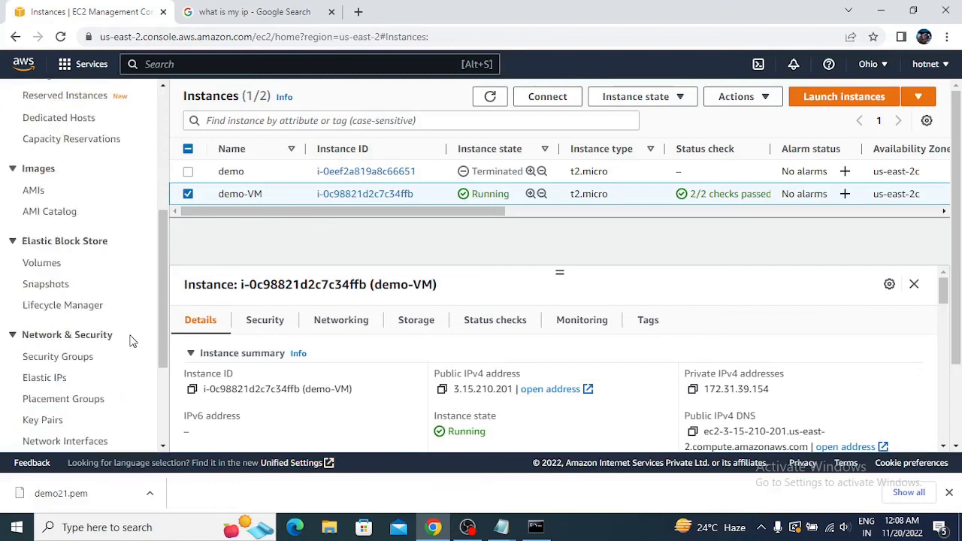
{"action": "left_click", "coordinate": [67, 288]}
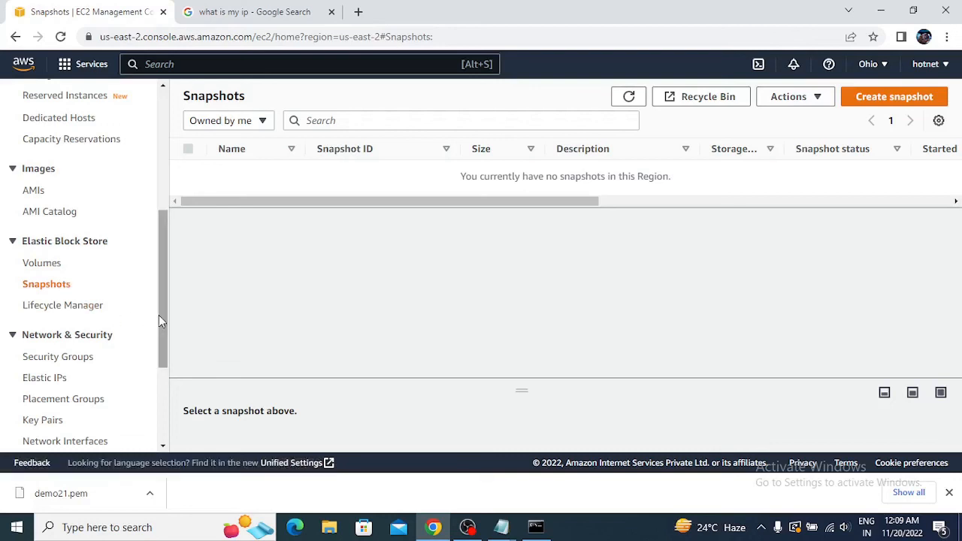
{"action": "left_click_drag", "start_coordinate": [163, 319], "coordinate": [170, 269]}
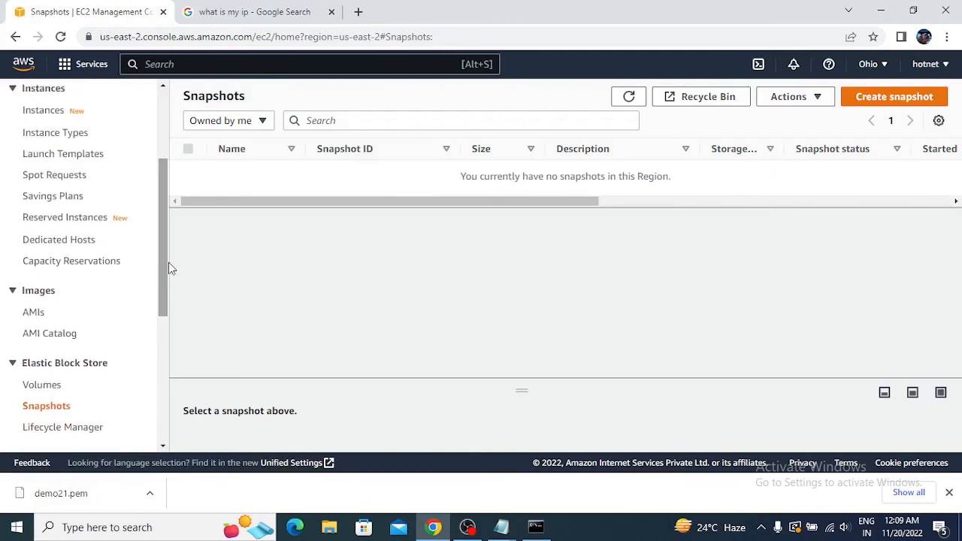